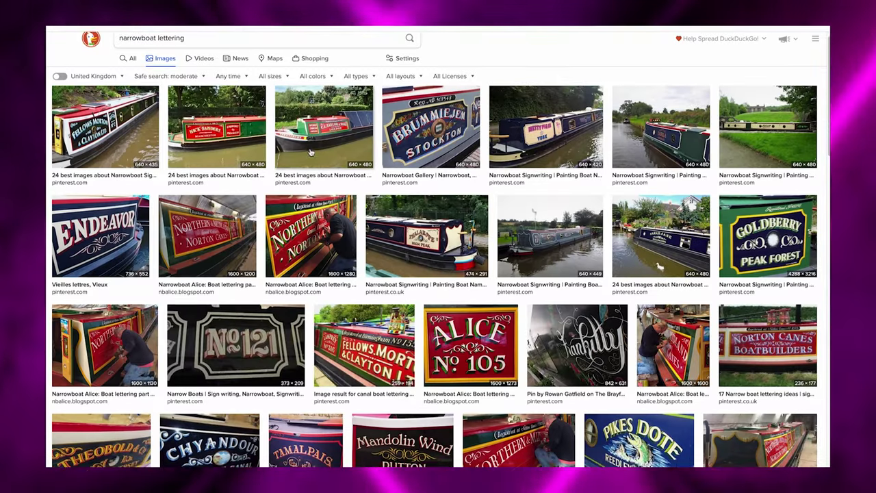
# Scroll down through the narrowboat lettering image results toward the Narrowboat Alice photo.
pyautogui.scroll(-1, 82, 238)
pyautogui.scroll(-3, 82, 238)
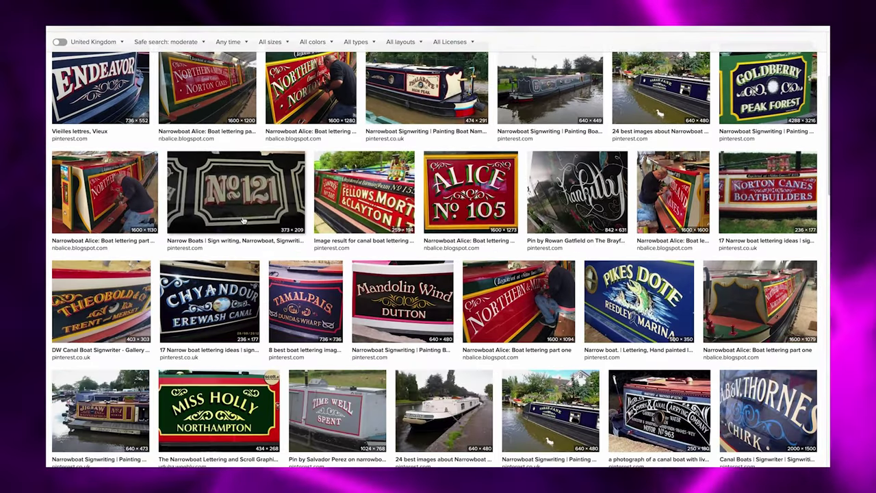
pyautogui.scroll(-3, 243, 221)
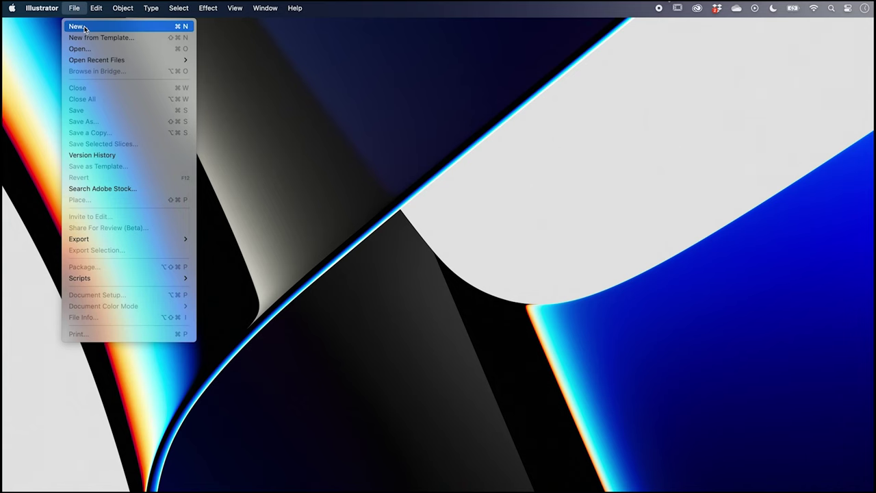
# Create a new document from the Web-Large 1920 × 1080 px preset.
pyautogui.click(85, 28)
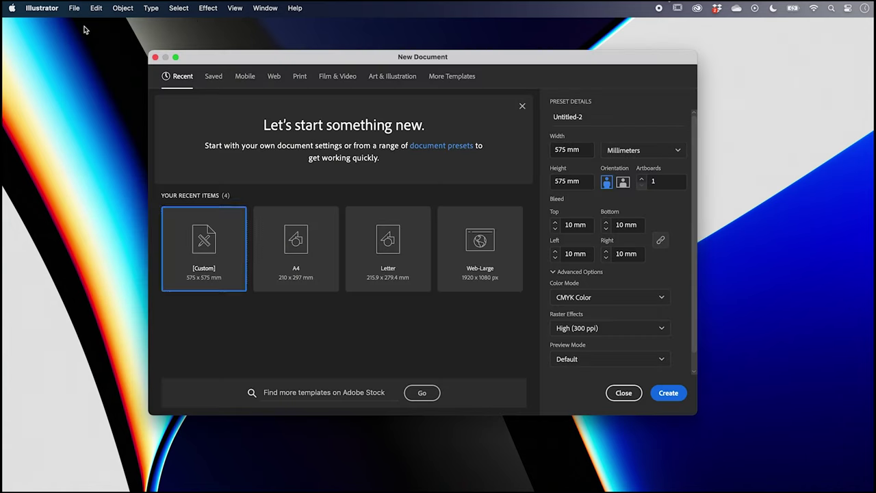
pyautogui.click(274, 76)
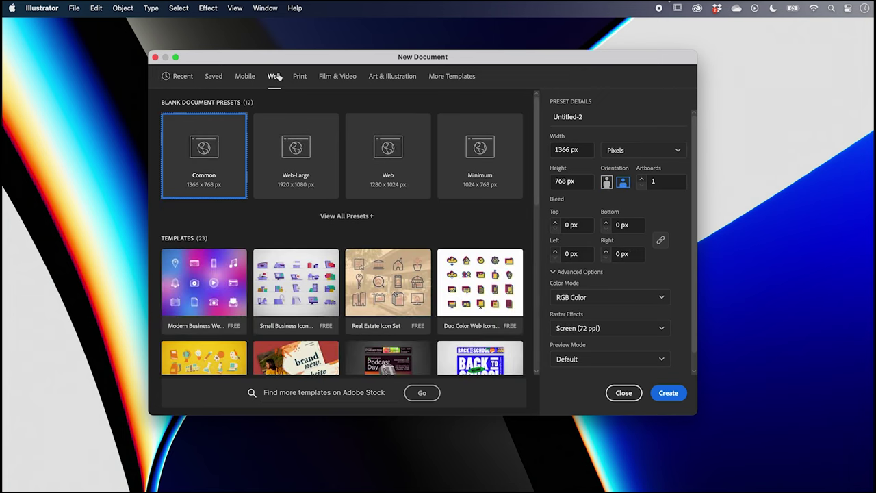
pyautogui.click(312, 169)
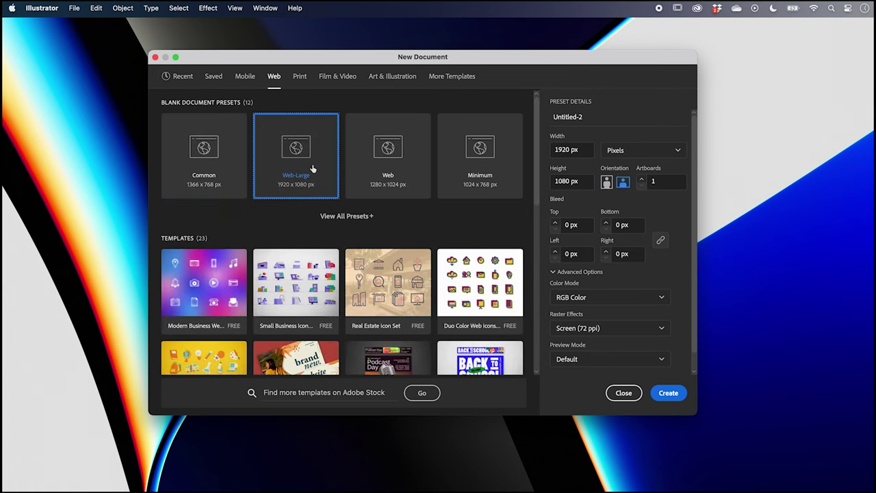
pyautogui.click(668, 393)
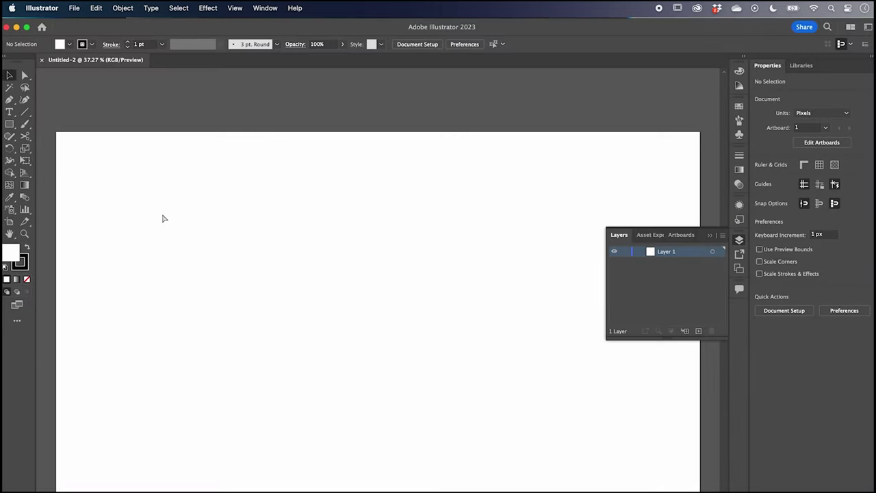
# Reset the Essentials Classic workspace to its default layout.
pyautogui.click(270, 8)
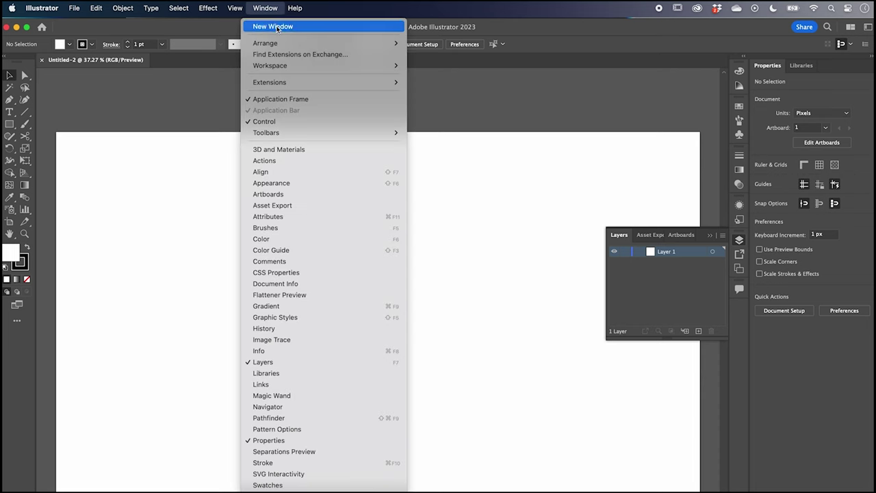
pyautogui.moveTo(285, 65)
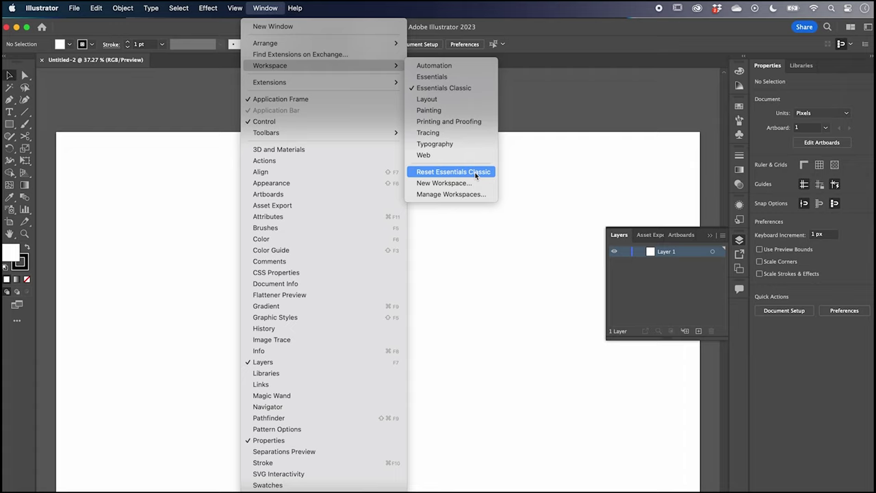
pyautogui.click(454, 172)
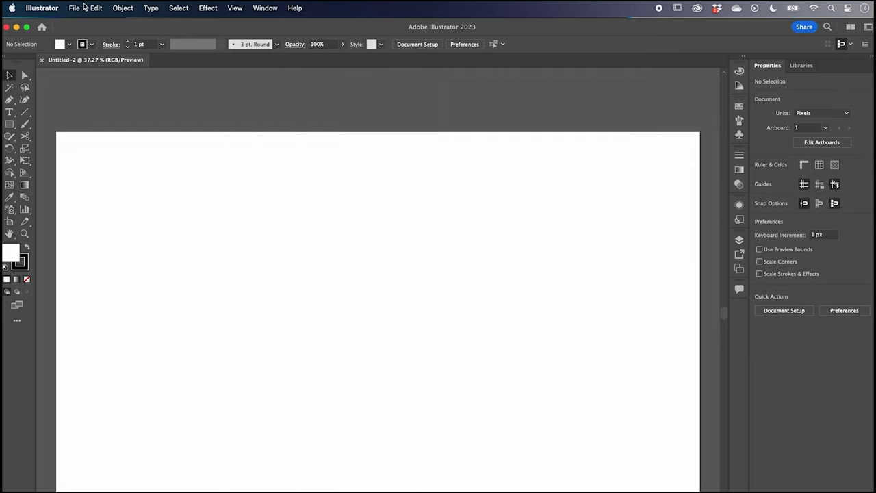
# Show the grid with gridlines every 100 px and 2 subdivisions in Guides & Grid preferences.
pyautogui.press('super+apostrophe')
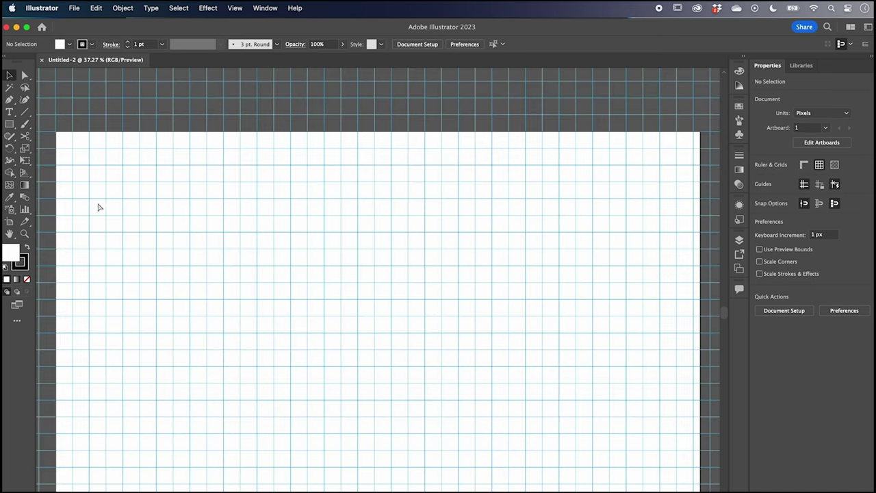
pyautogui.click(42, 8)
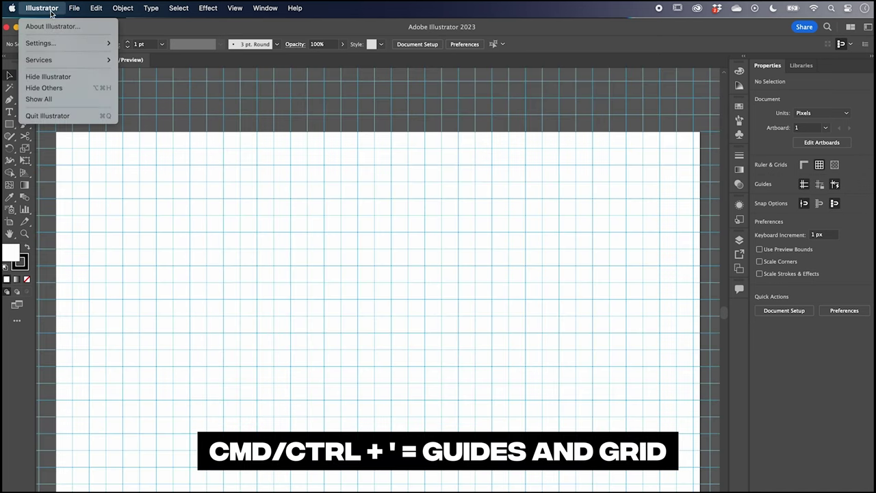
pyautogui.moveTo(72, 43)
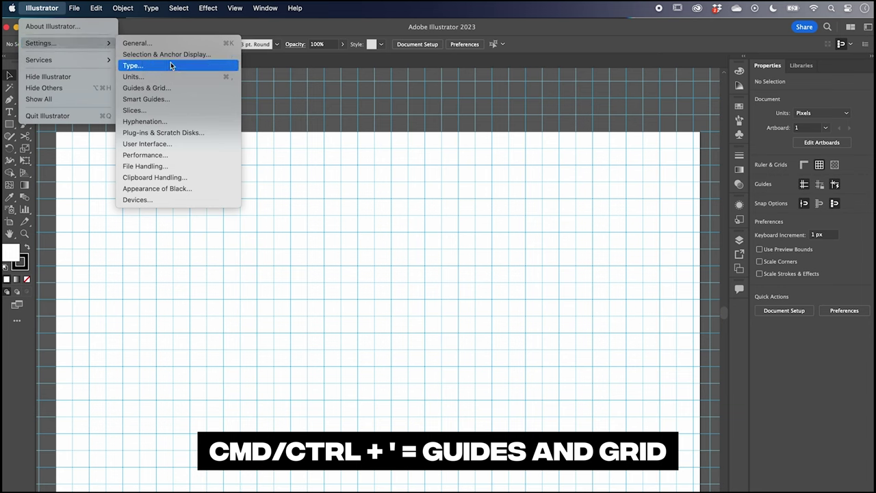
pyautogui.click(175, 86)
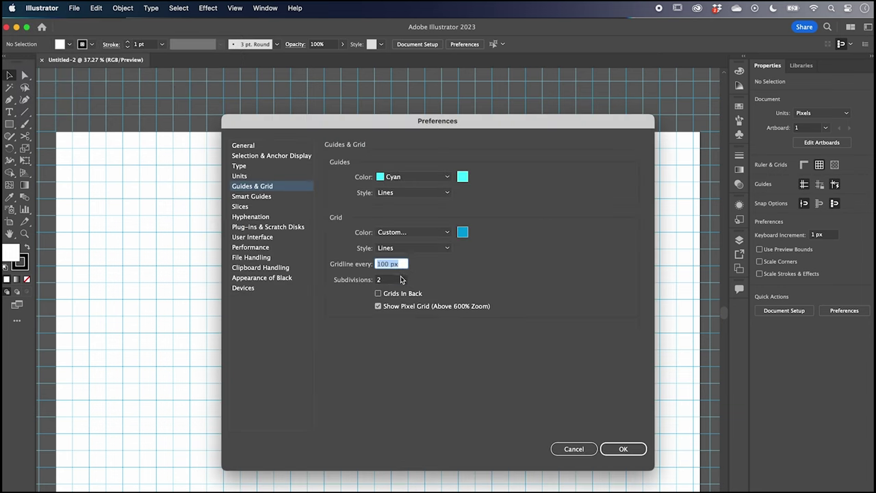
pyautogui.click(401, 280)
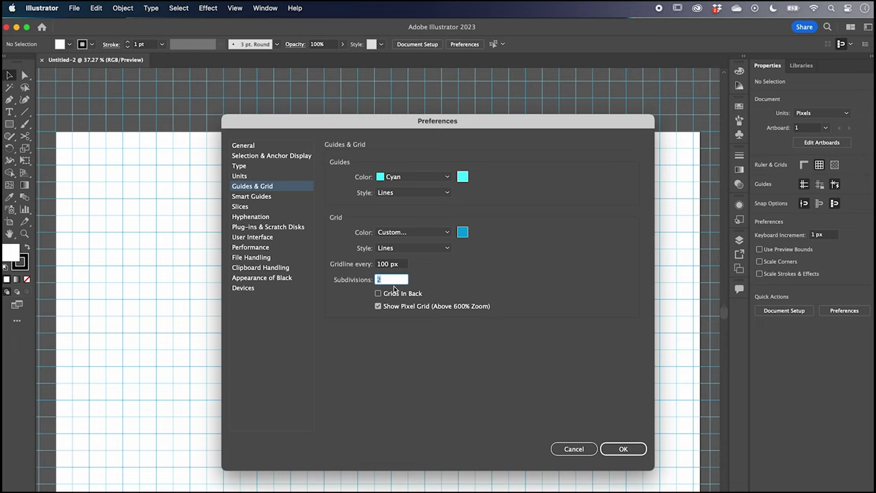
pyautogui.click(623, 449)
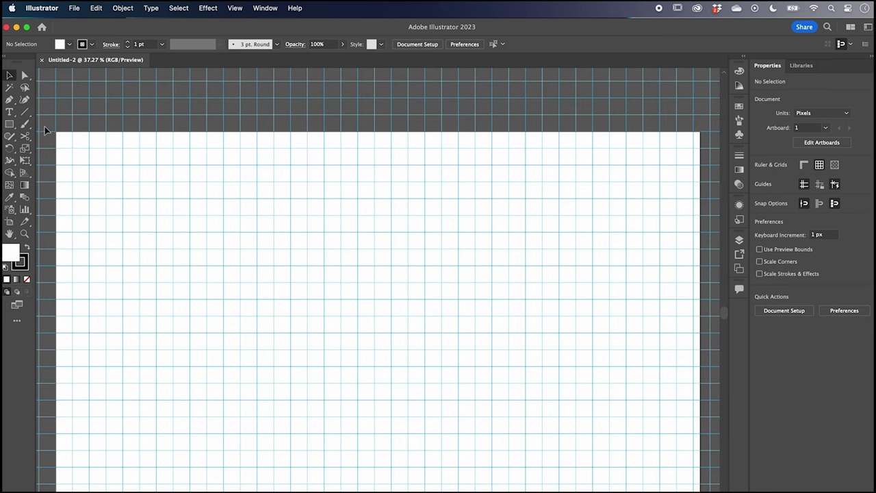
# Add a Y text object on the artboard and scale it from 72 pt to about 469 pt.
pyautogui.press('t')
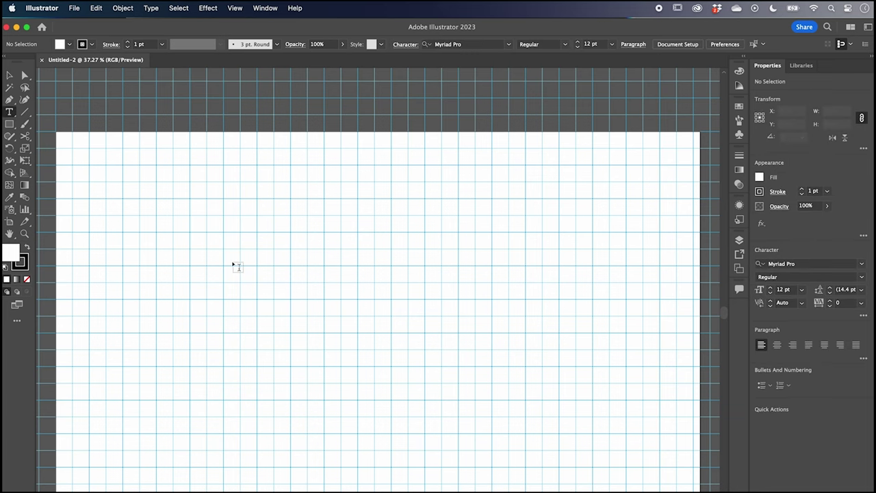
pyautogui.click(233, 264)
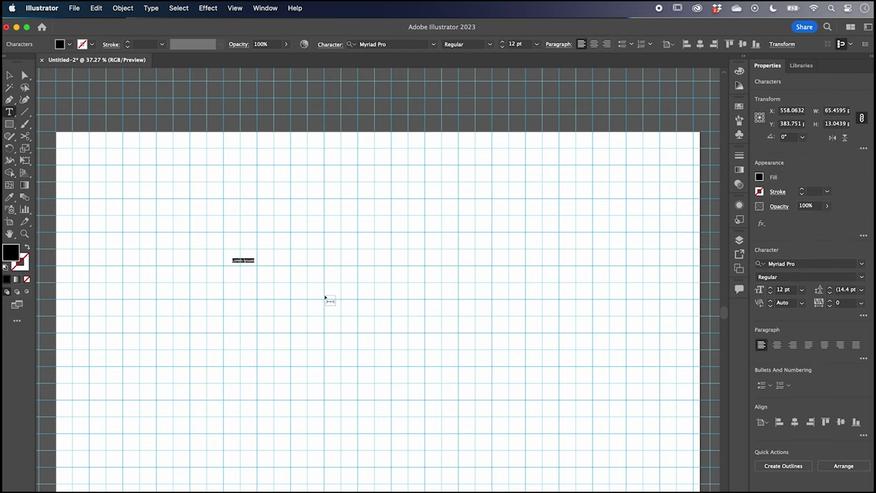
pyautogui.press('BackSpace')
pyautogui.click(13, 73)
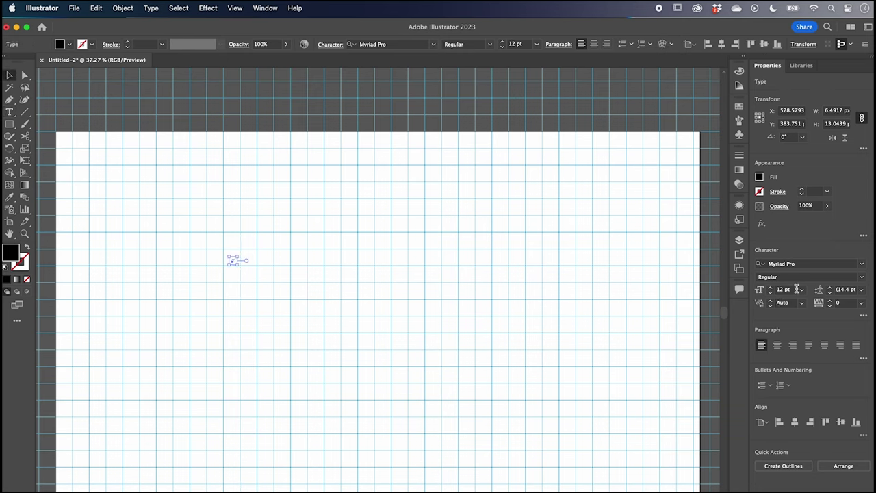
pyautogui.click(801, 289)
pyautogui.click(817, 470)
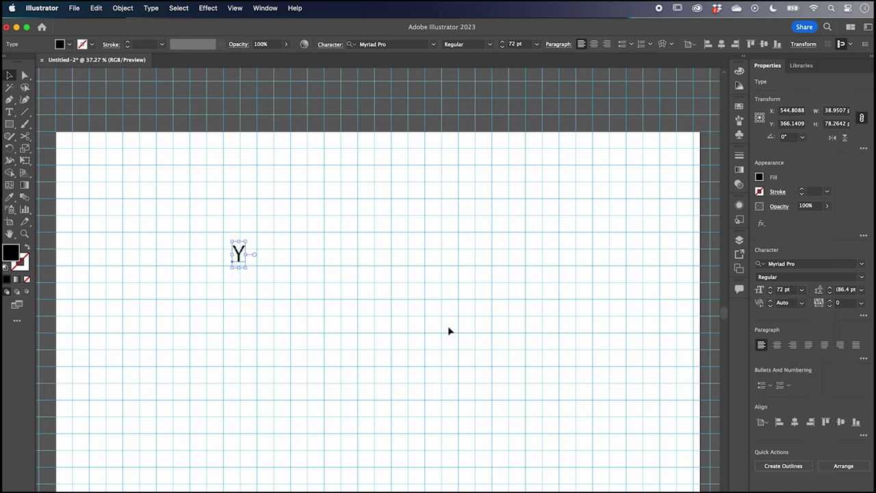
pyautogui.moveTo(247, 270); pyautogui.dragTo(471, 414)
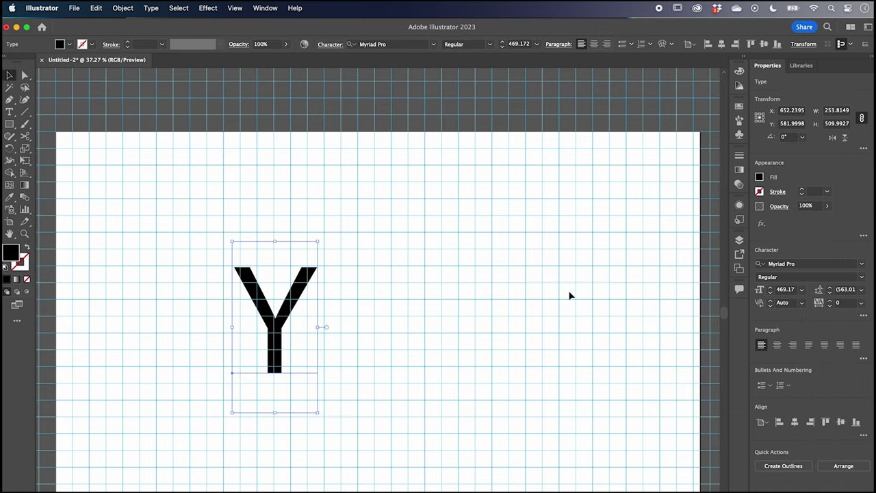
# Set the Y in the Montagu Slab Bold font.
pyautogui.click(802, 263)
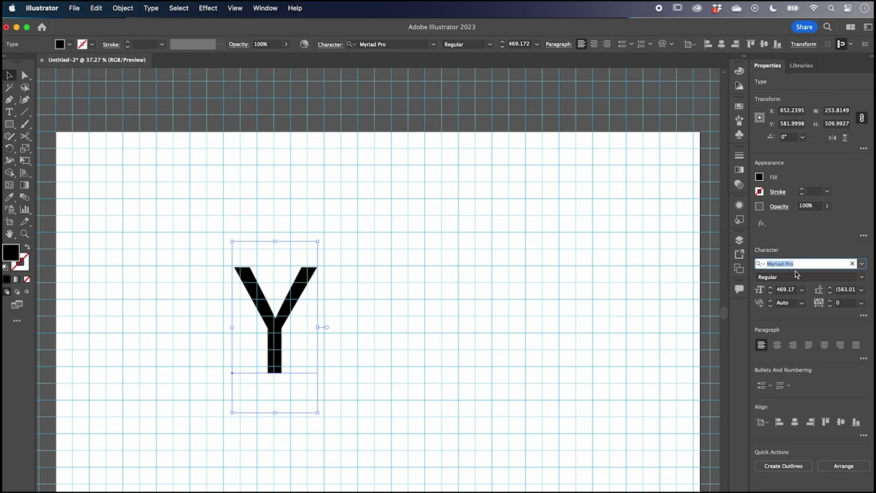
pyautogui.write('slab')
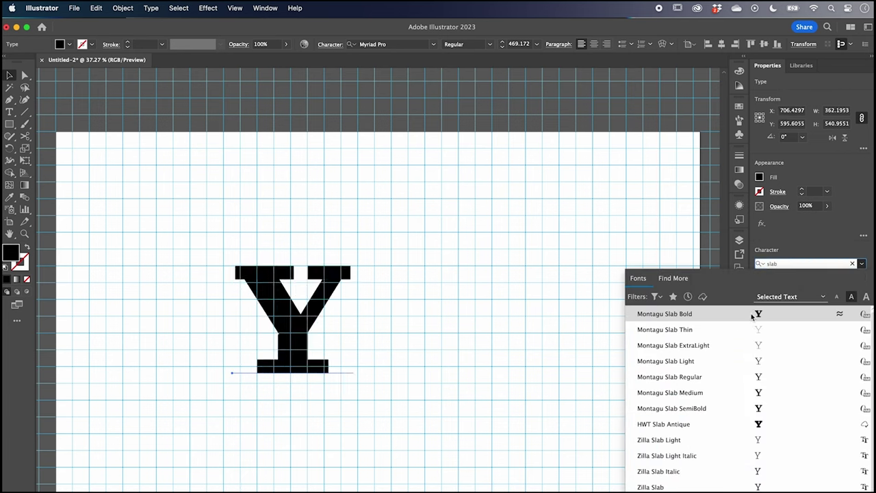
pyautogui.click(752, 313)
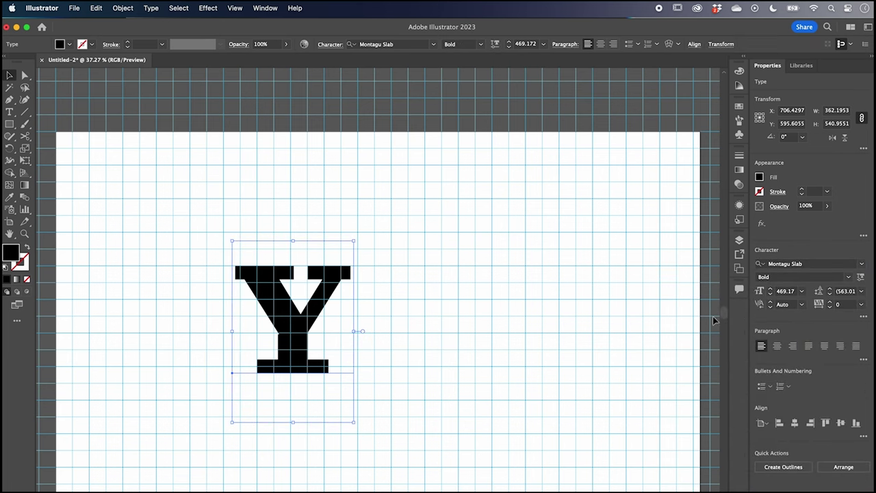
# Convert the Y to outlines and reposition it slightly up and right.
pyautogui.press('super+shift+o')
pyautogui.scroll(3, 302, 331)
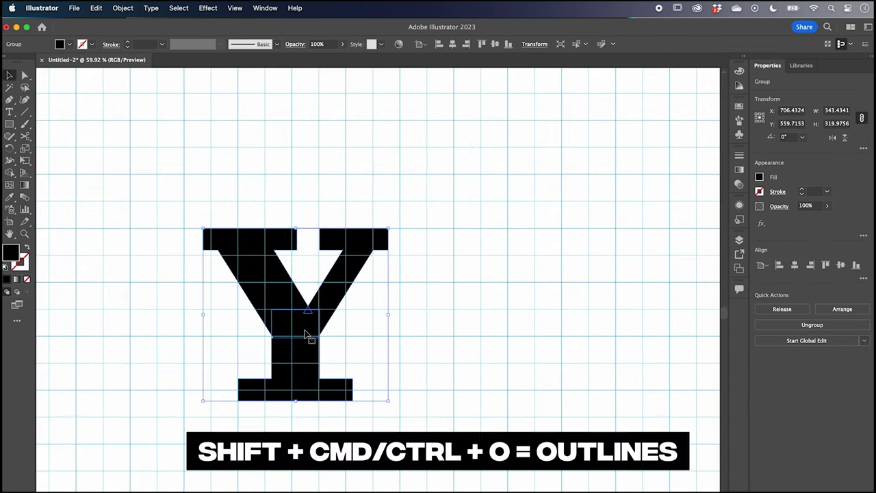
pyautogui.moveTo(306, 334); pyautogui.dragTo(323, 301)
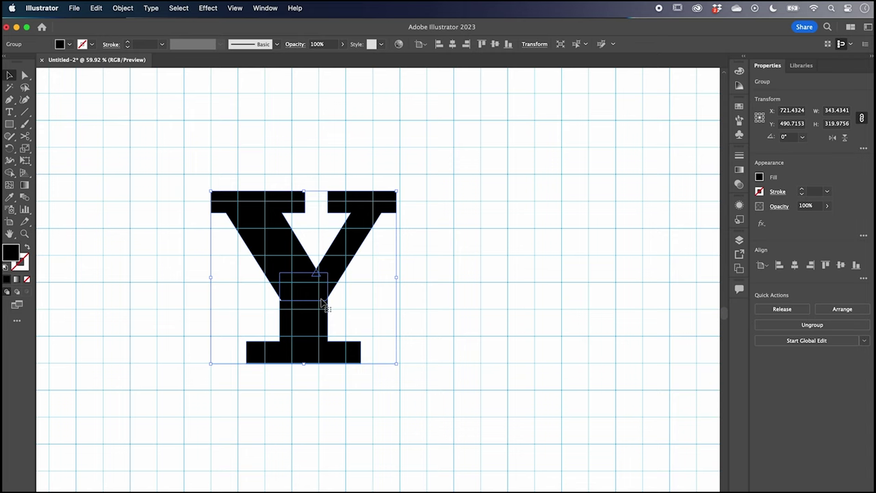
pyautogui.press('Down')
pyautogui.press('Down')
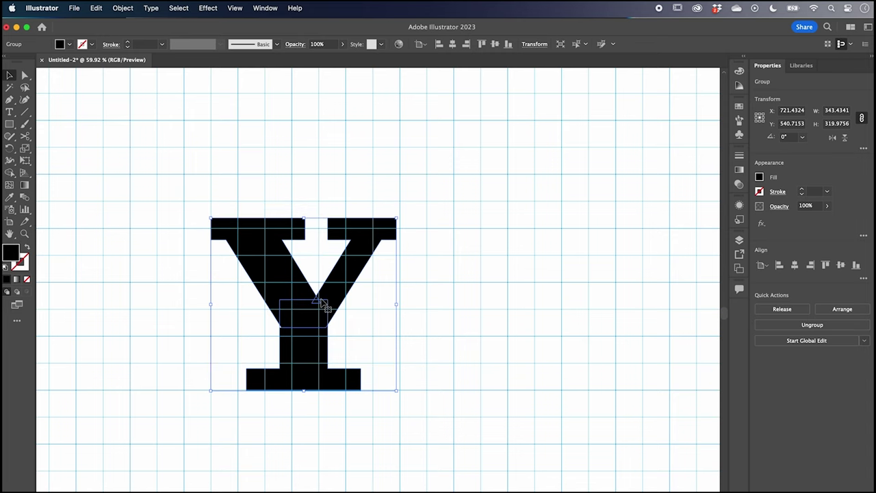
pyautogui.press('Up')
pyautogui.press('Up')
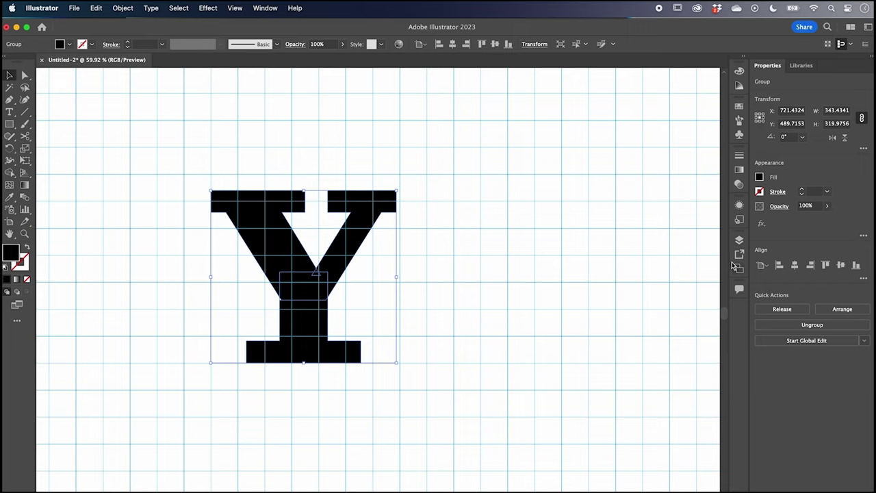
# Unite the outlined Y's pieces into a single path with Pathfinder.
pyautogui.click(270, 6)
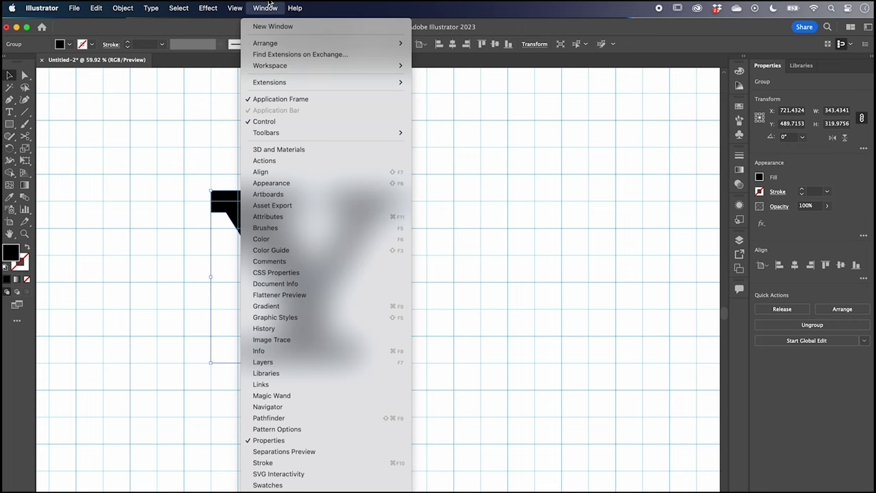
pyautogui.click(305, 417)
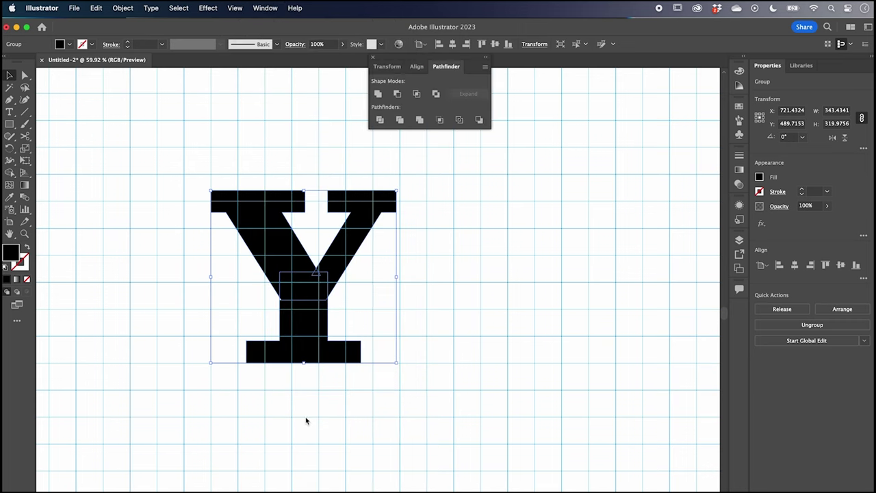
pyautogui.click(378, 95)
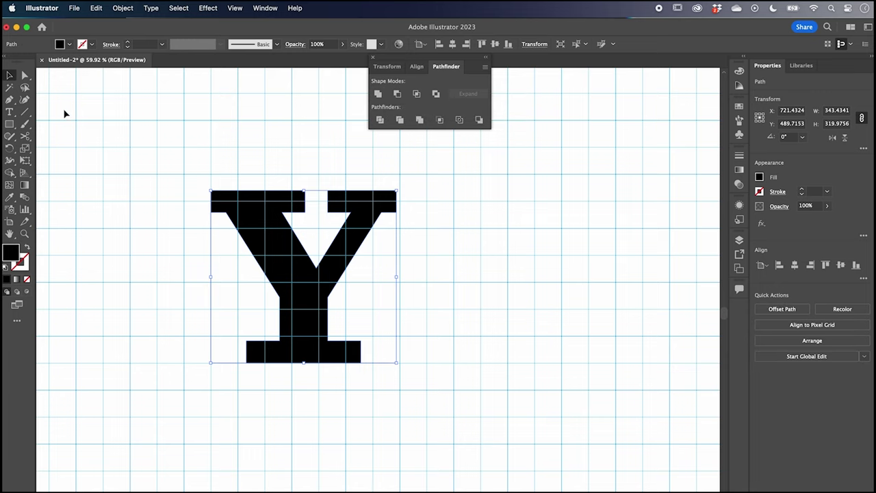
pyautogui.click(257, 136)
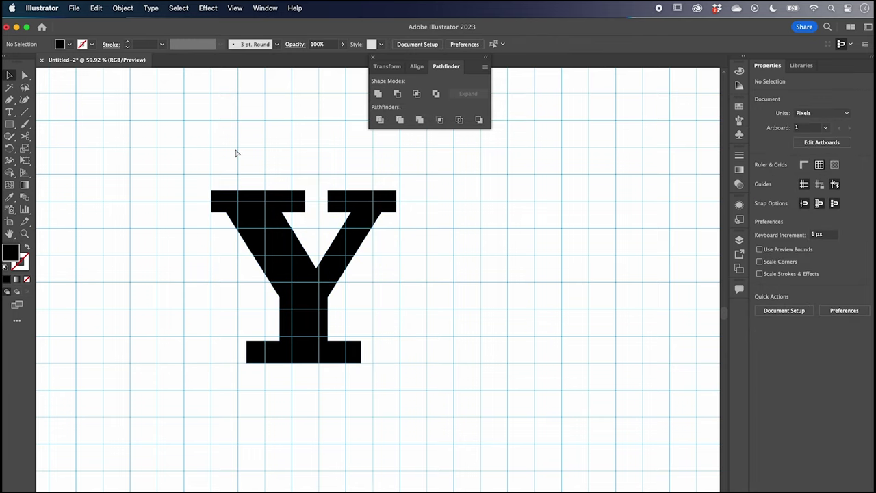
# Inspect the selected Y zoomed in Outline view, then return to filled Preview with the grid on.
pyautogui.press('super+apostrophe')
pyautogui.press('super+y')
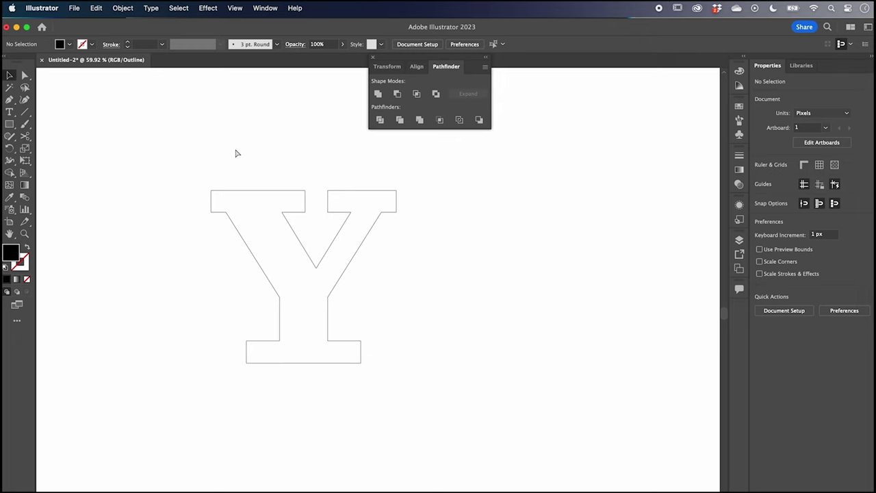
pyautogui.press('z')
pyautogui.moveTo(372, 287); pyautogui.dragTo(421, 285)
pyautogui.press('super+a')
pyautogui.moveTo(313, 196); pyautogui.dragTo(331, 275)
pyautogui.press('super+y')
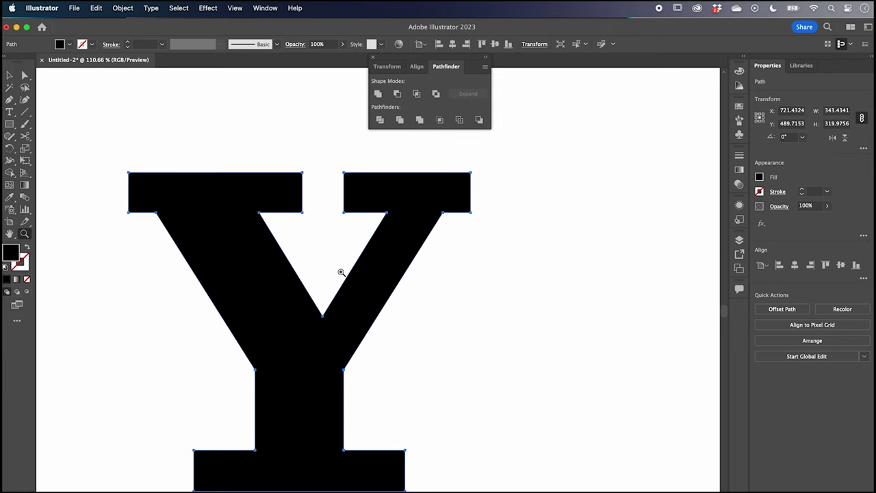
pyautogui.press('super+apostrophe')
# Scale the Y proportionally to 300 px wide from the bottom-left reference point.
pyautogui.press('v')
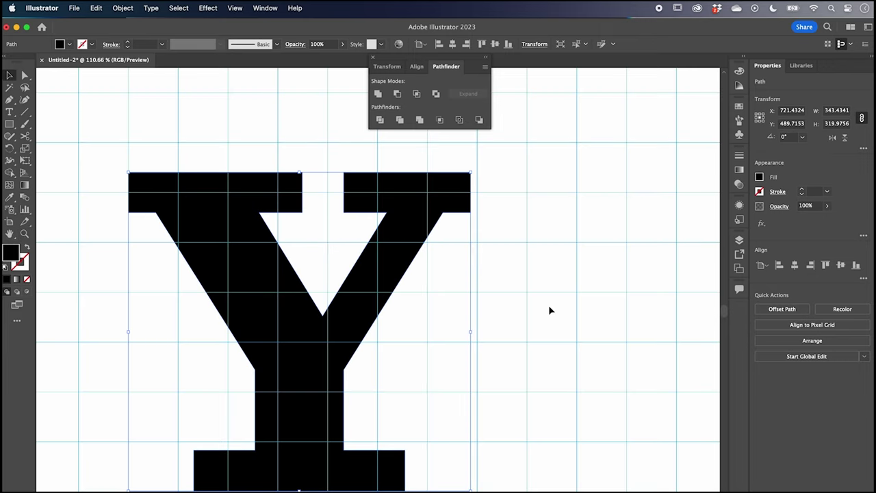
pyautogui.click(548, 304)
pyautogui.click(360, 285)
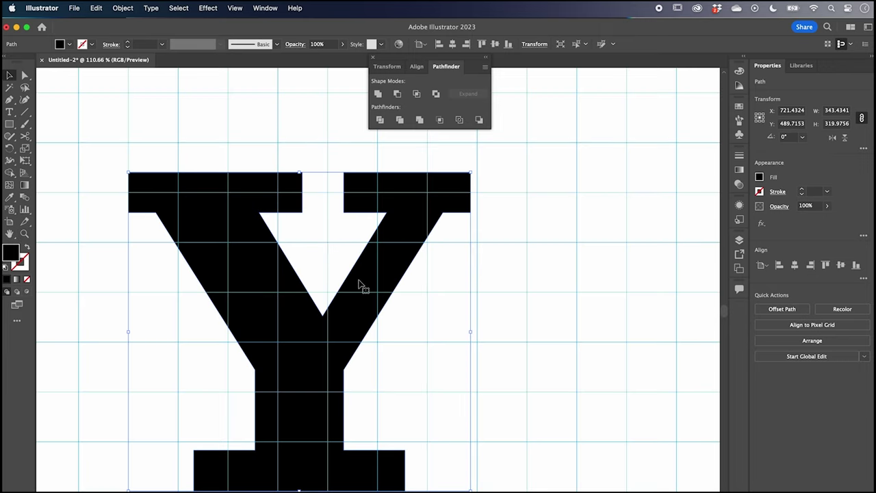
pyautogui.click(835, 112)
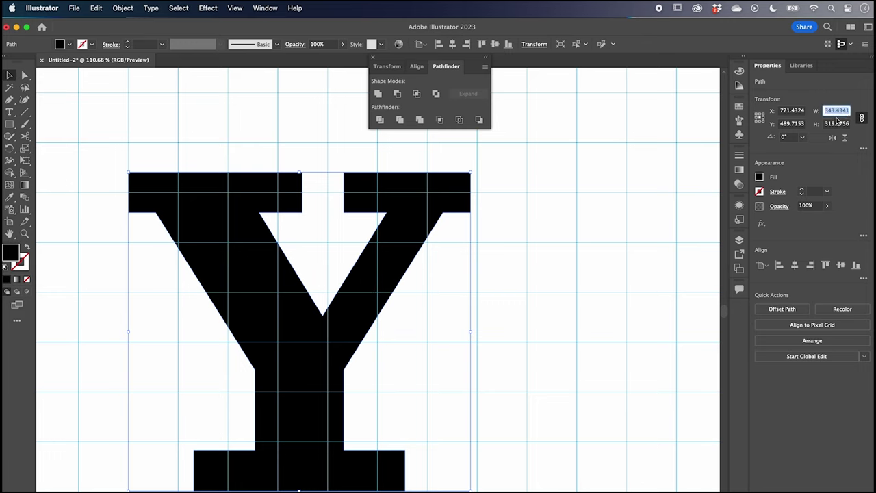
pyautogui.click(757, 122)
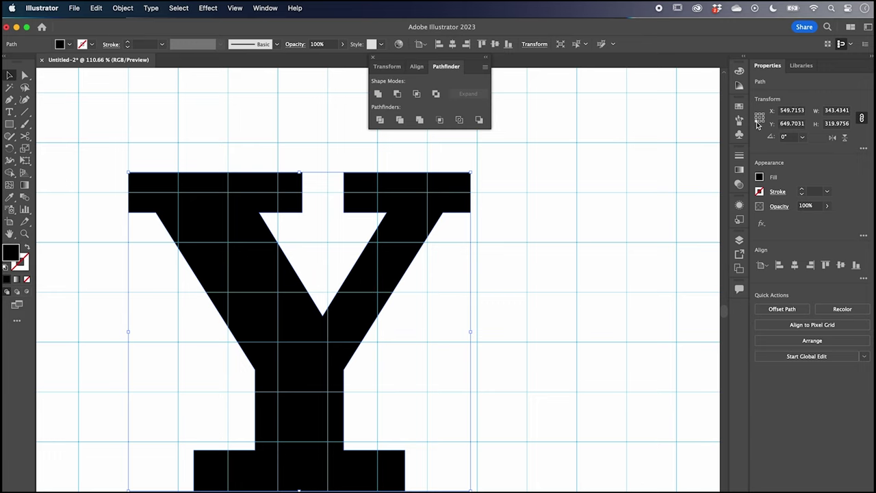
pyautogui.click(832, 111)
pyautogui.write('30')
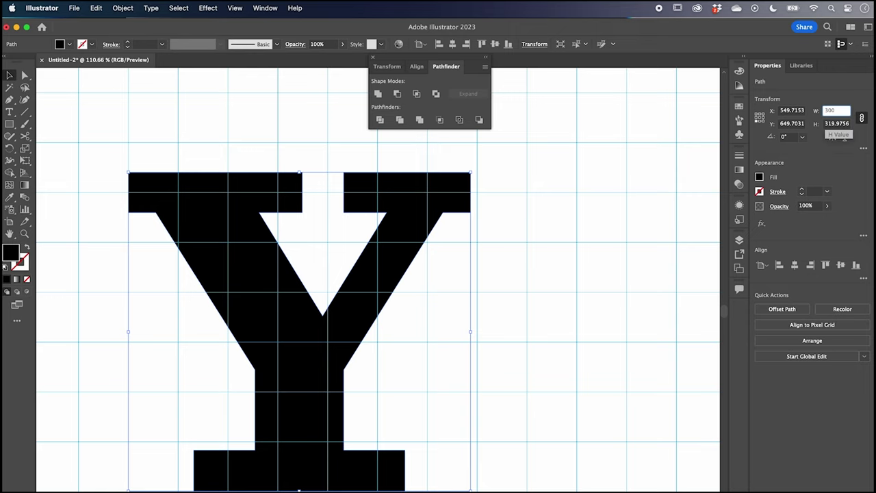
pyautogui.write('0')
pyautogui.press('Return')
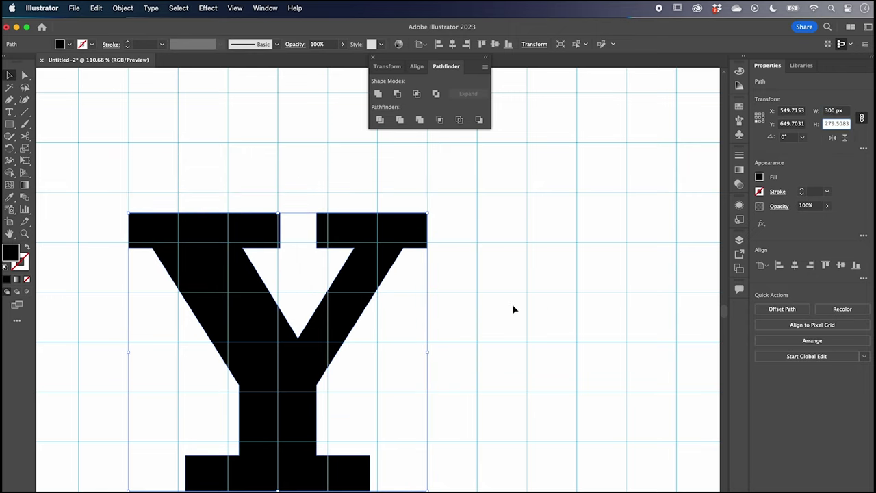
# Zoom out to the full artboard and drag a duplicate Y to the left.
pyautogui.click(506, 305)
pyautogui.press('super+0')
pyautogui.click(415, 311)
pyautogui.moveTo(413, 315); pyautogui.dragTo(185, 315)
# Fill the right-hand Y with violet-blue #2E3EAF using the Color Picker.
pyautogui.click(520, 294)
pyautogui.scroll(5, 520, 322)
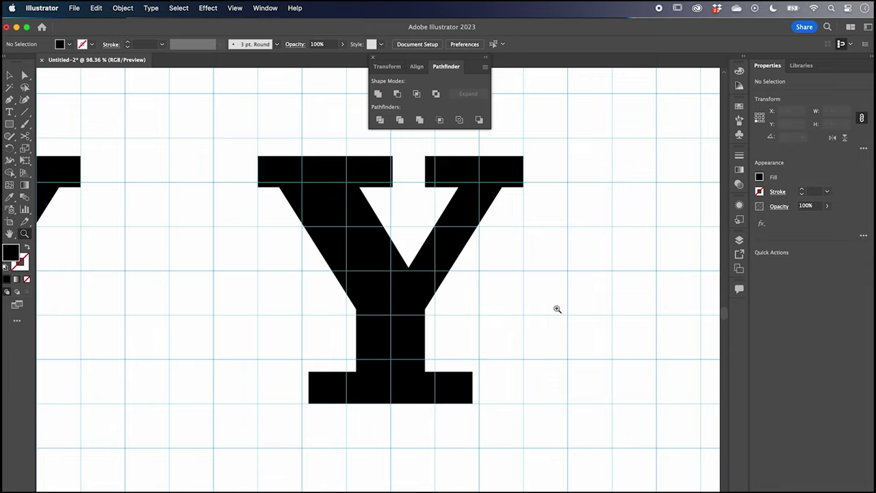
pyautogui.press('v')
pyautogui.click(338, 297)
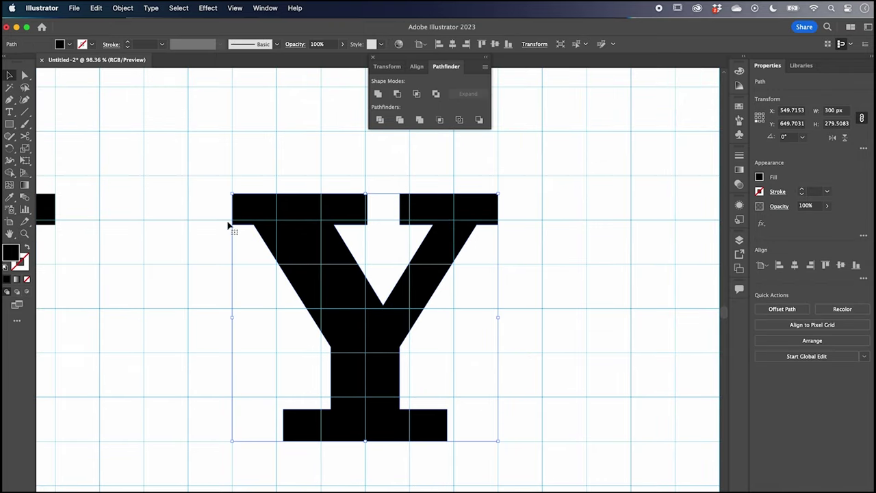
pyautogui.click(374, 60)
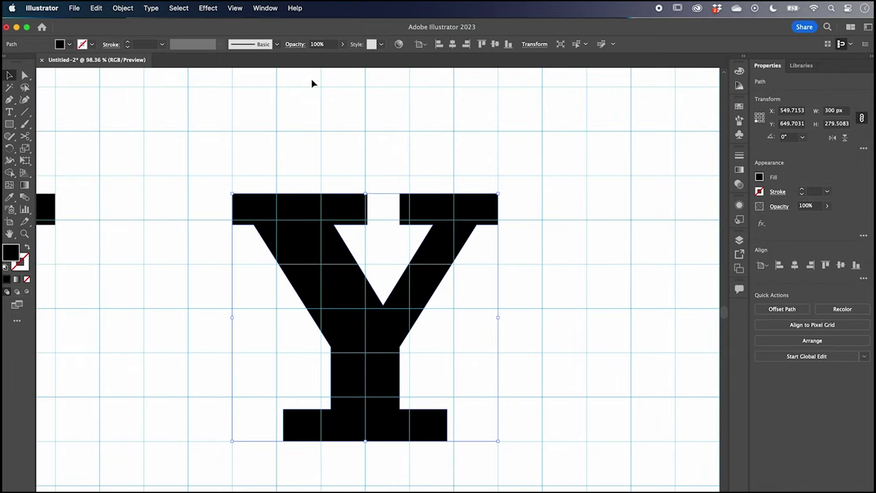
pyautogui.doubleClick(14, 255)
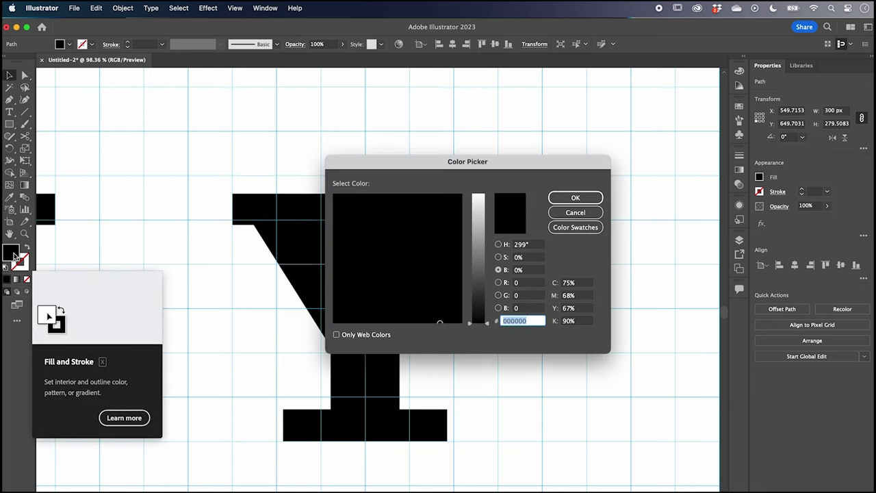
pyautogui.click(474, 260)
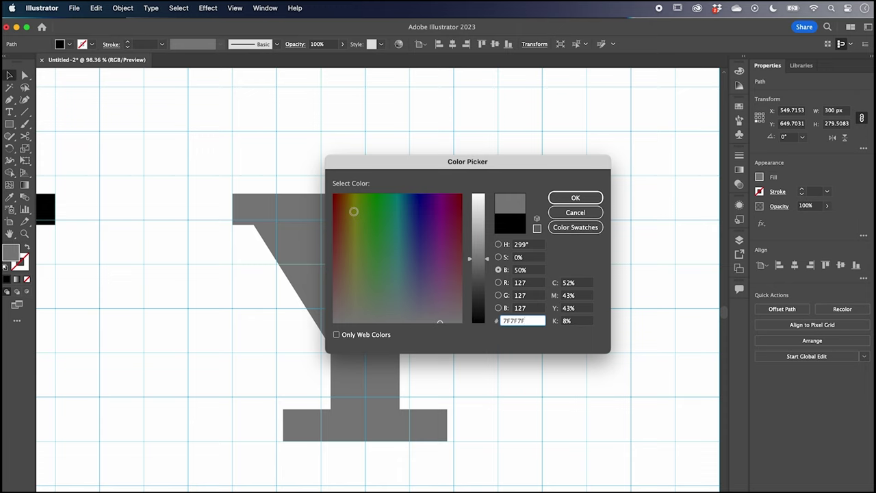
pyautogui.click(419, 206)
pyautogui.moveTo(419, 206)
pyautogui.mouseDown()
pyautogui.moveTo(428, 203)
pyautogui.moveTo(404, 206)
pyautogui.moveTo(438, 215)
pyautogui.moveTo(438, 237)
pyautogui.moveTo(427, 234)
pyautogui.mouseUp()
pyautogui.click(498, 244)
pyautogui.moveTo(487, 250); pyautogui.dragTo(488, 236)
pyautogui.press('Return')
# Centre the blue Y in the view and select it again.
pyautogui.click(571, 395)
pyautogui.moveTo(571, 395); pyautogui.dragTo(540, 348)
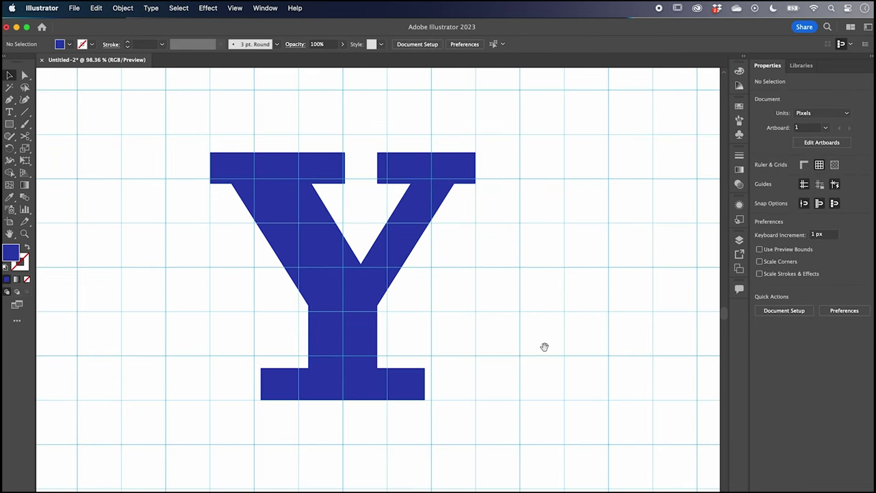
pyautogui.click(353, 268)
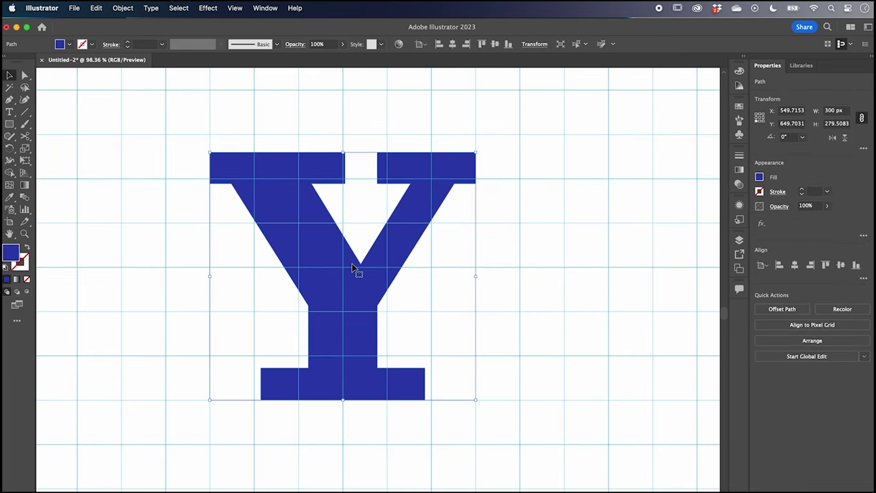
pyautogui.click(352, 263)
# Copy the blue Y with a Move offset of -25 px horizontal and 25 px vertical.
pyautogui.press('Return')
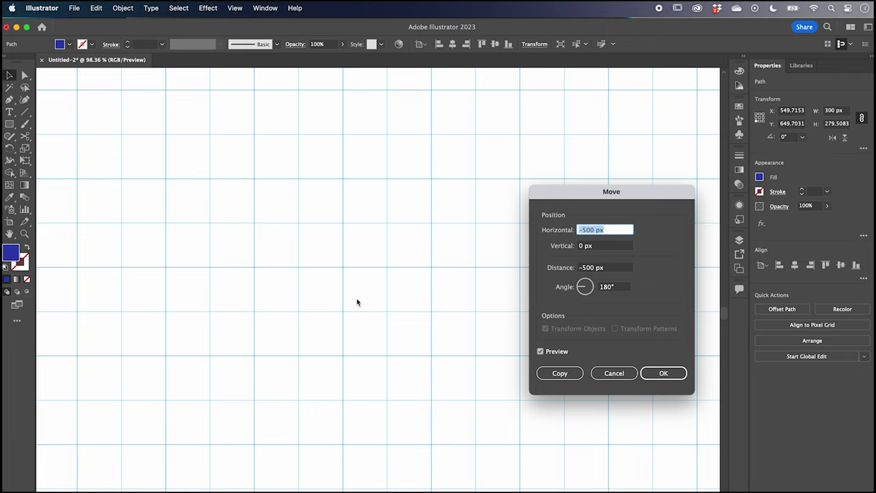
pyautogui.write('-25')
pyautogui.press('Tab')
pyautogui.write('2')
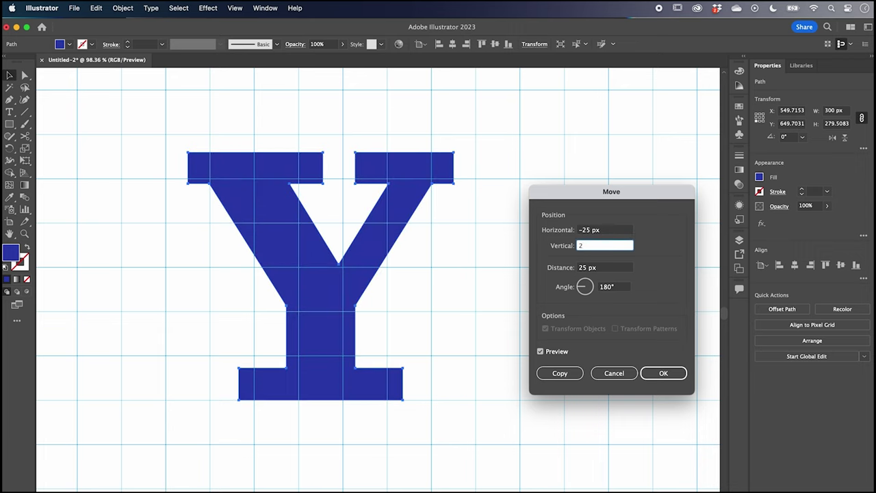
pyautogui.press('Tab')
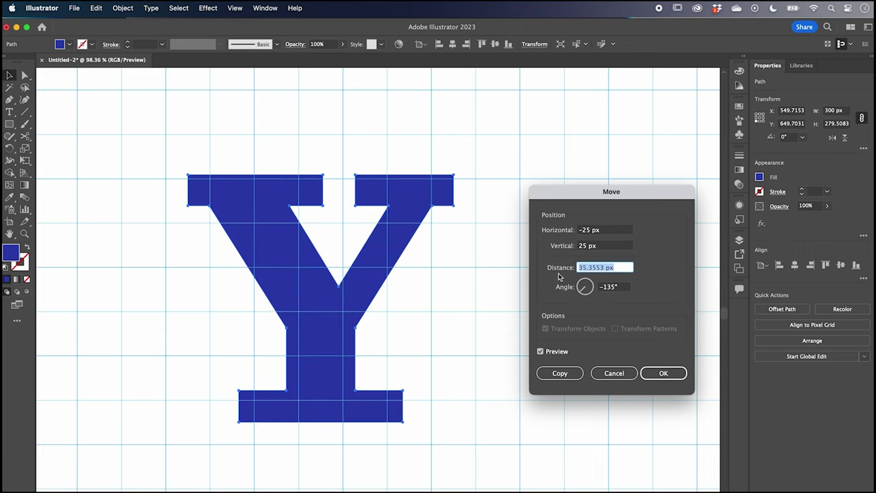
pyautogui.click(566, 373)
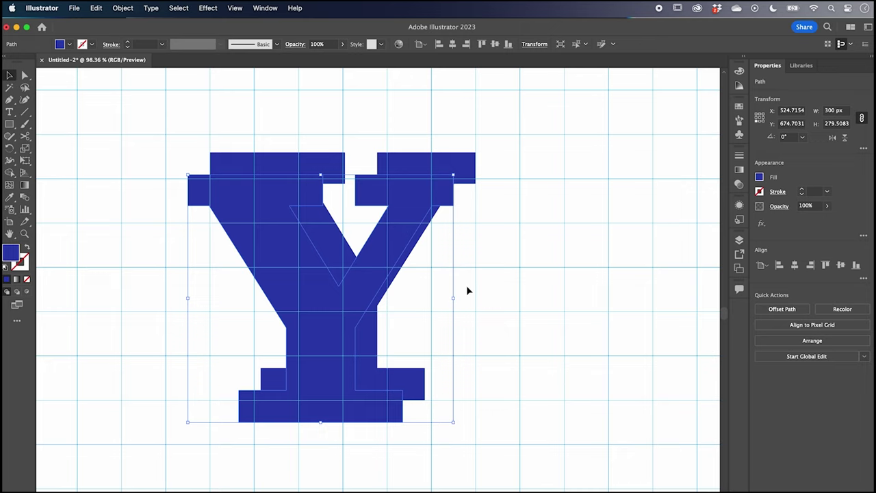
# Recolor the offset copy to dark navy #101B51 (81% saturation, 32% brightness), then deselect.
pyautogui.doubleClick(5, 254)
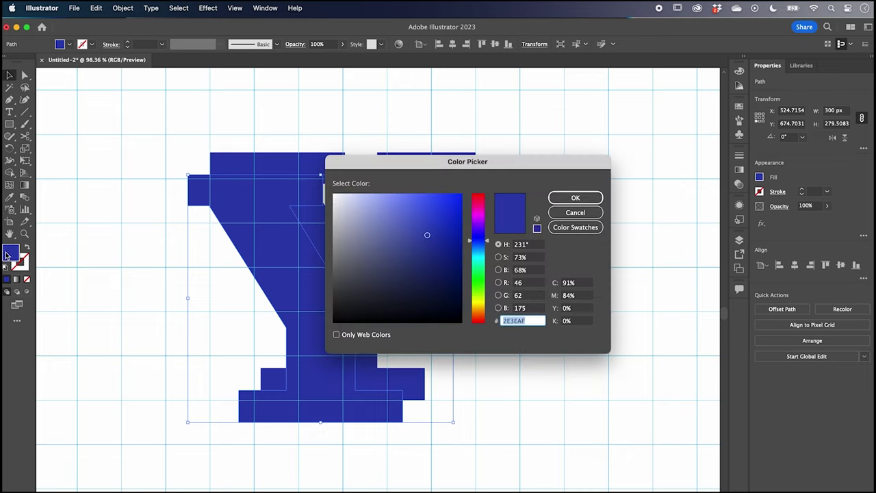
pyautogui.click(501, 270)
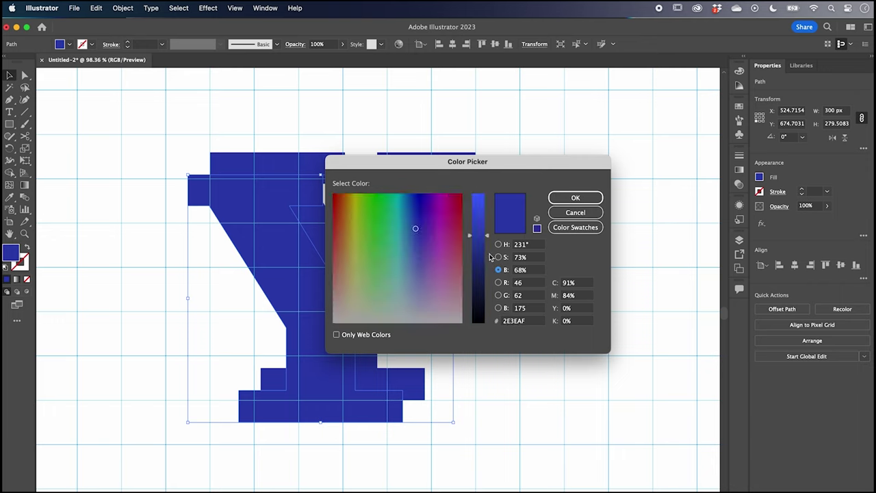
pyautogui.moveTo(489, 257); pyautogui.dragTo(487, 276)
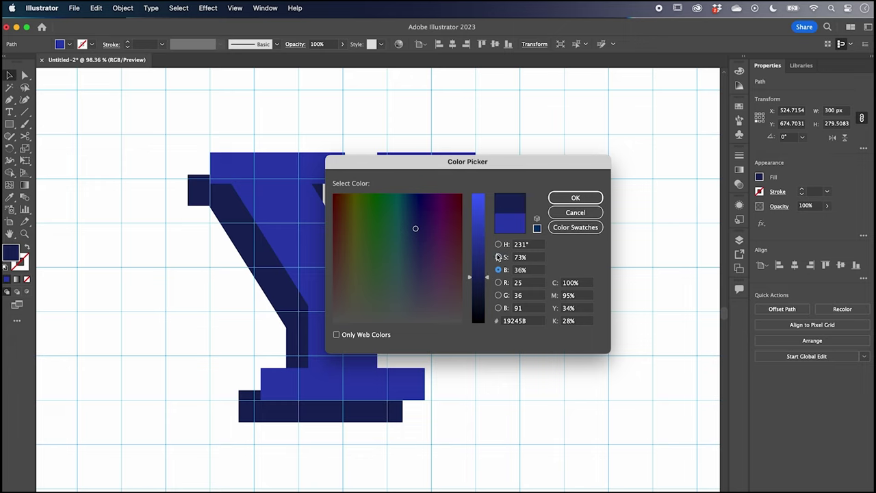
pyautogui.click(497, 256)
pyautogui.moveTo(488, 228); pyautogui.dragTo(487, 218)
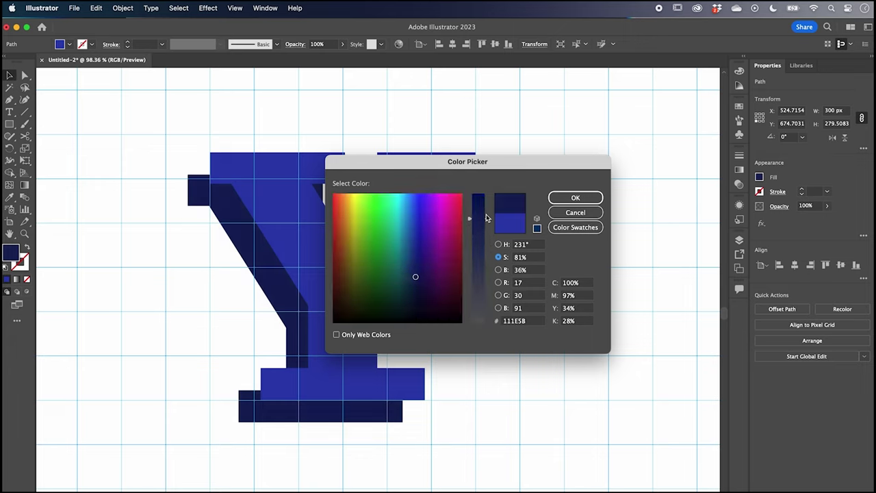
pyautogui.click(499, 270)
pyautogui.moveTo(487, 277); pyautogui.dragTo(488, 281)
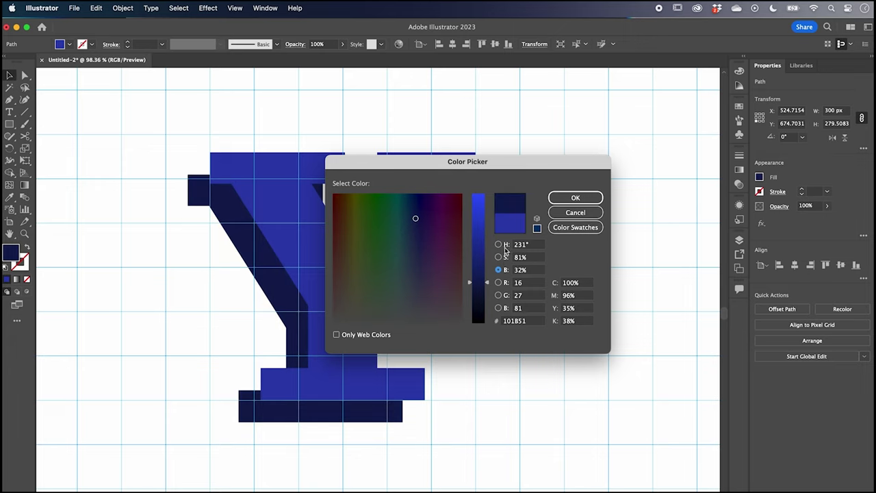
pyautogui.click(560, 198)
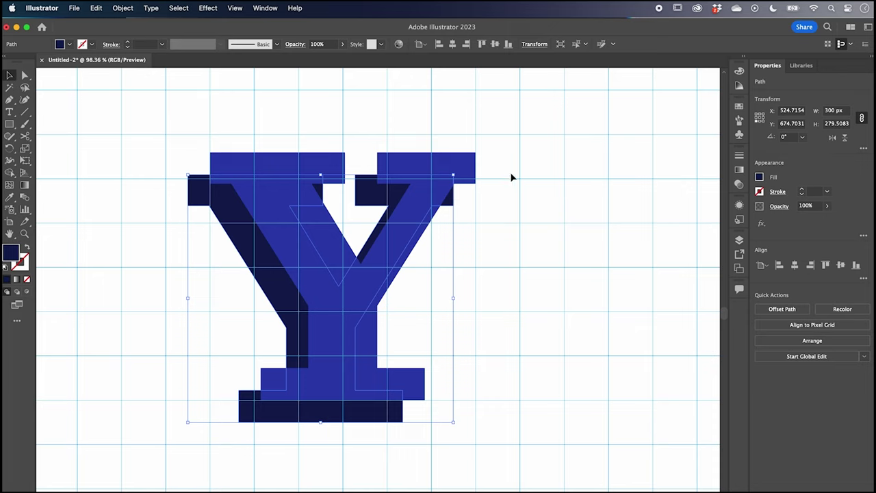
pyautogui.click(260, 125)
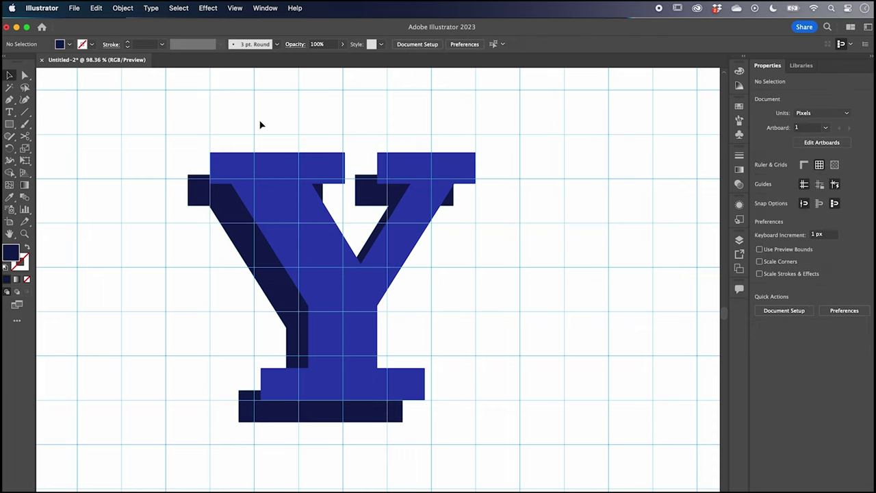
# Zoom out and select the blue Y together with its navy shadow.
pyautogui.press('super+apostrophe')
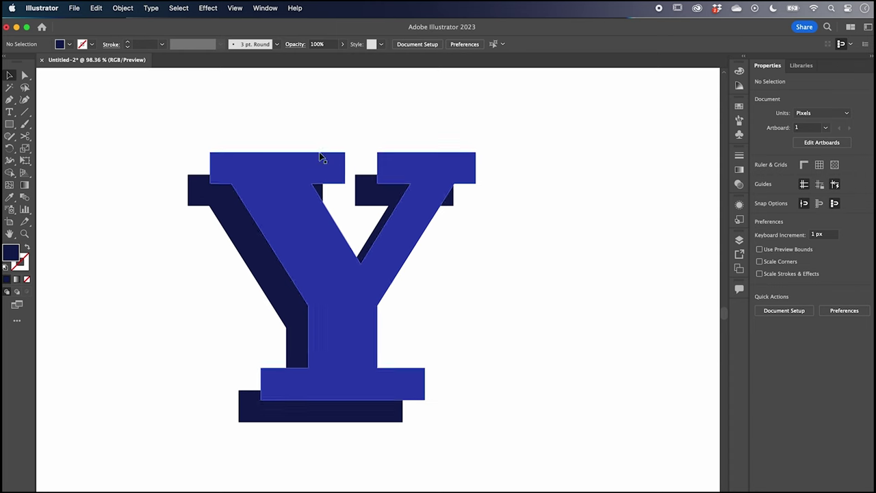
pyautogui.press('z')
pyautogui.moveTo(522, 231); pyautogui.dragTo(460, 281)
pyautogui.hscroll(10, 278, 299)
pyautogui.press('v')
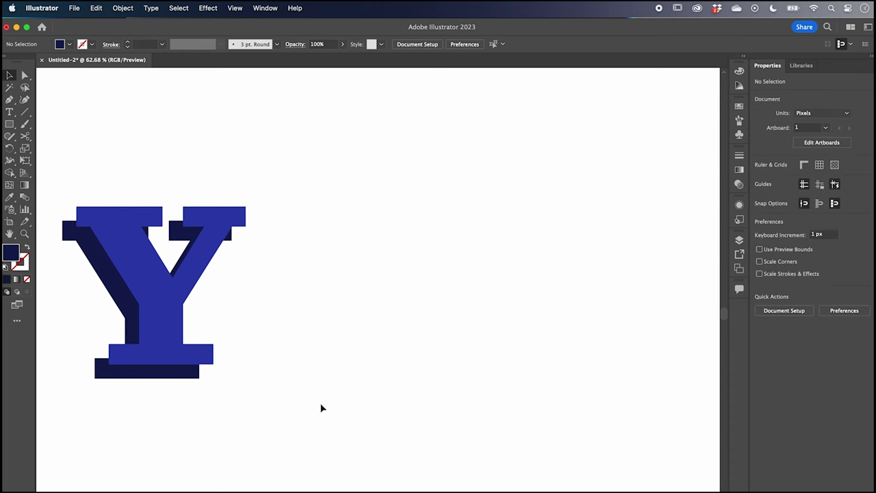
pyautogui.moveTo(305, 414); pyautogui.dragTo(91, 206)
pyautogui.press('super+apostrophe')
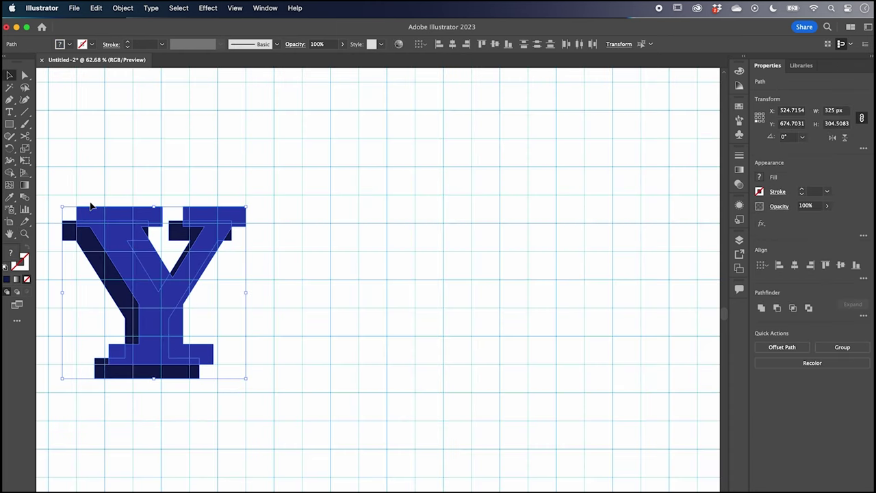
# Drag a duplicate of the shadowed Y to the right, then zoom in on it.
pyautogui.moveTo(117, 269); pyautogui.dragTo(159, 281)
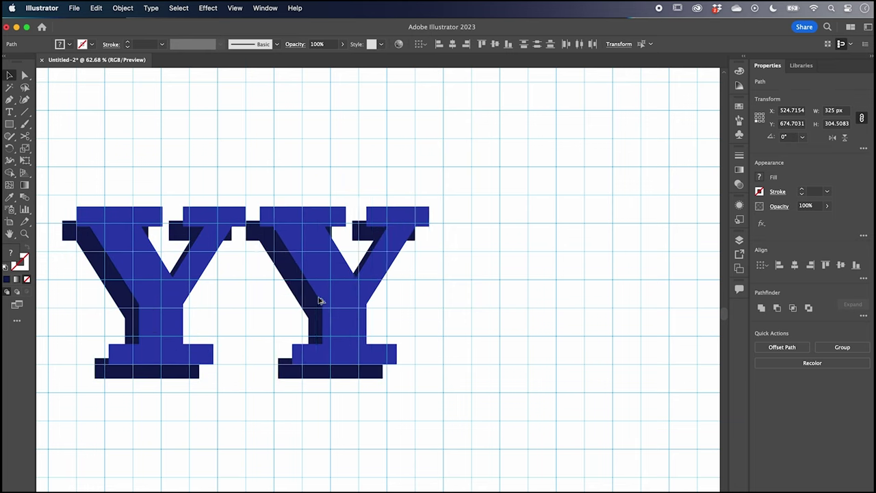
pyautogui.moveTo(326, 302); pyautogui.dragTo(355, 302)
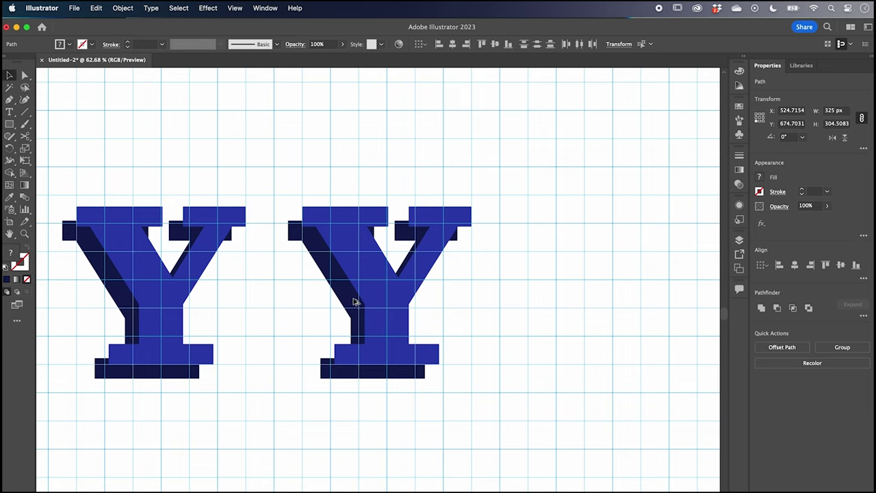
pyautogui.moveTo(355, 302); pyautogui.dragTo(355, 301)
pyautogui.click(478, 339)
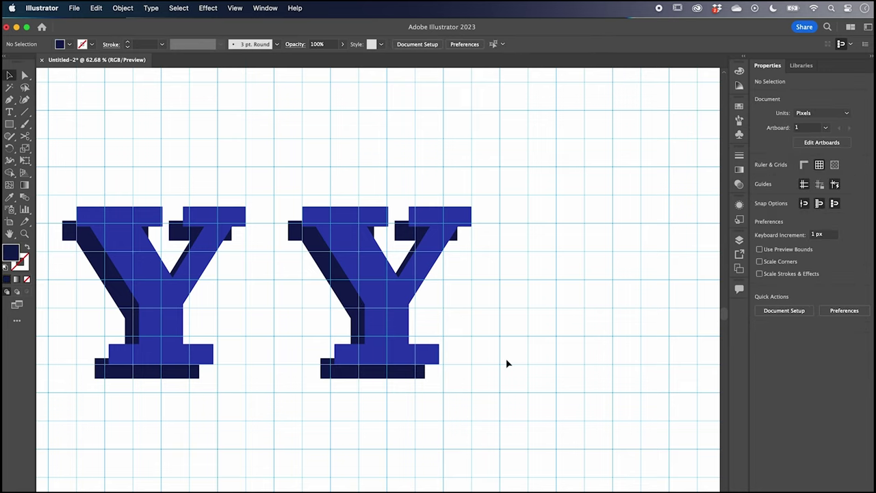
pyautogui.press('z')
pyautogui.moveTo(395, 281); pyautogui.dragTo(454, 225)
# Pen-draw a closed bevel face at the top-left serif's corner of the Y.
pyautogui.press('super+apostrophe')
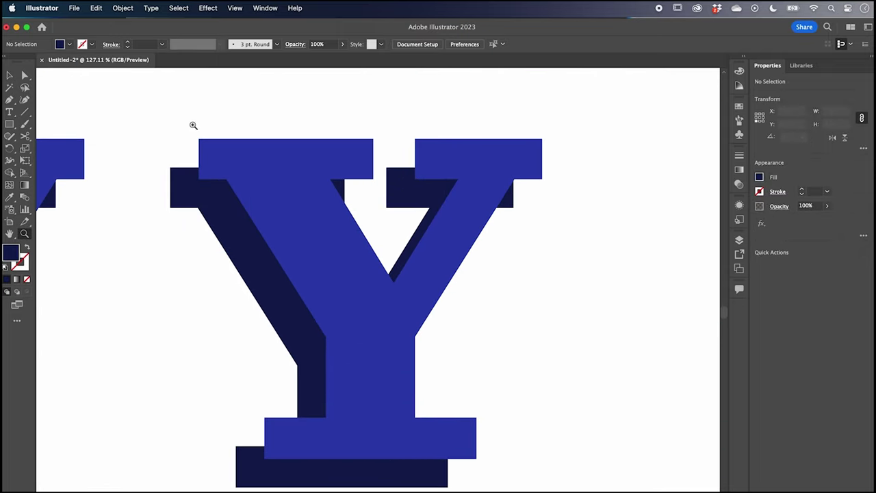
pyautogui.hscroll(2, 239, 134)
pyautogui.press('p')
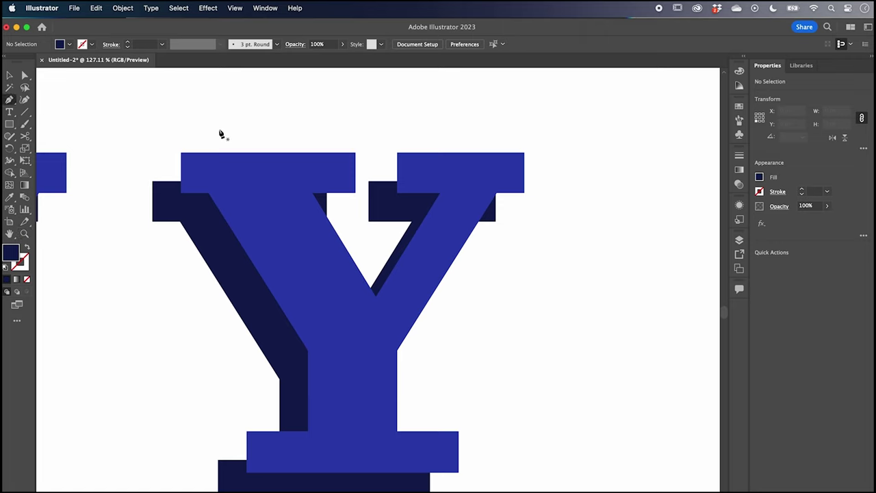
pyautogui.click(182, 156)
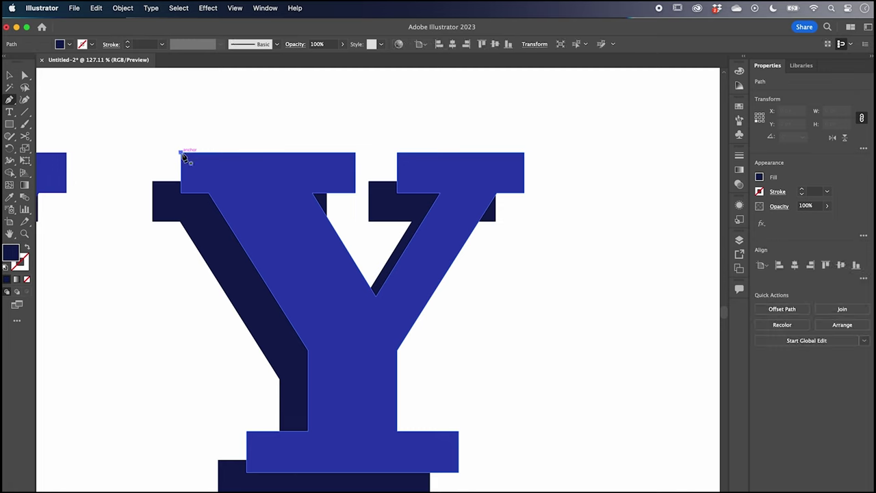
pyautogui.click(152, 182)
pyautogui.click(152, 220)
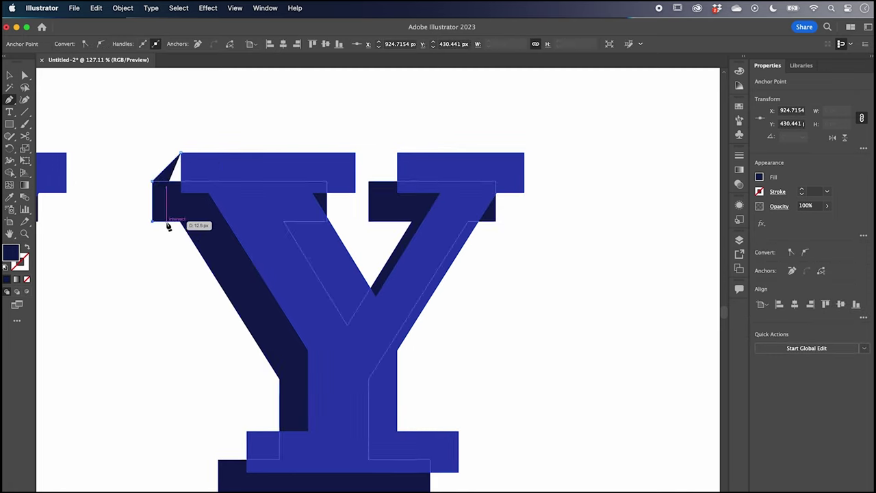
pyautogui.click(180, 220)
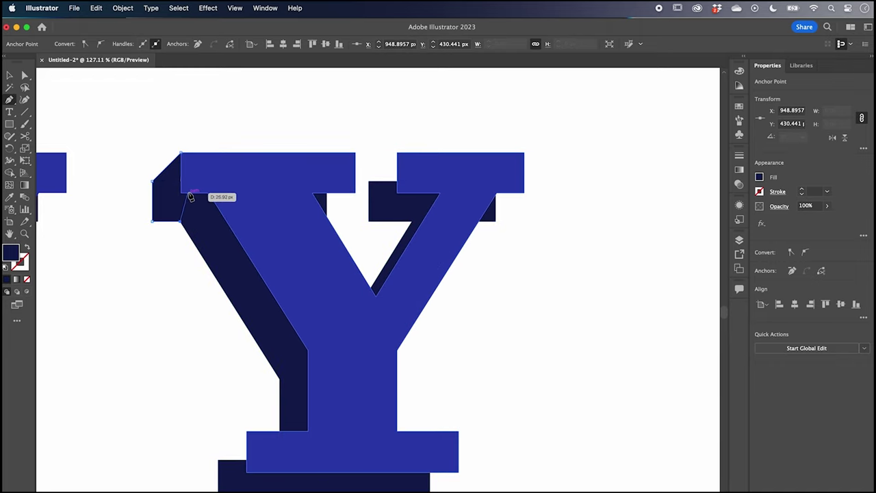
pyautogui.press('super+z')
pyautogui.press('super+z')
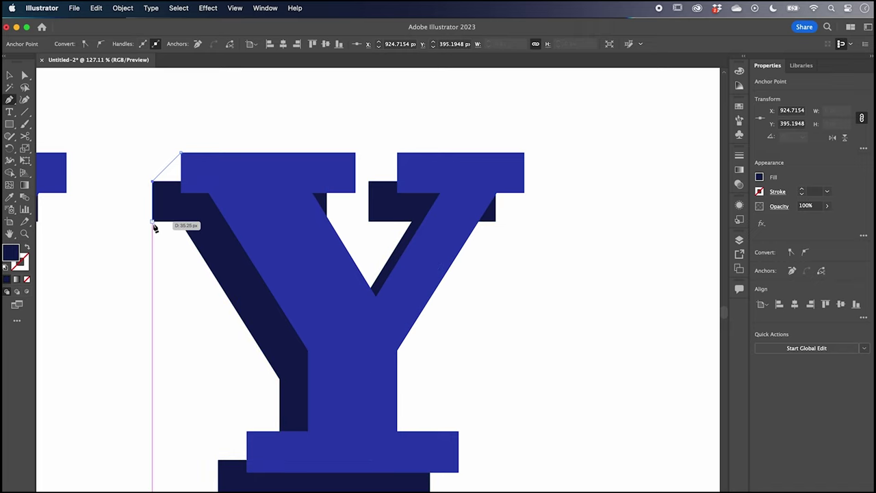
pyautogui.click(153, 221)
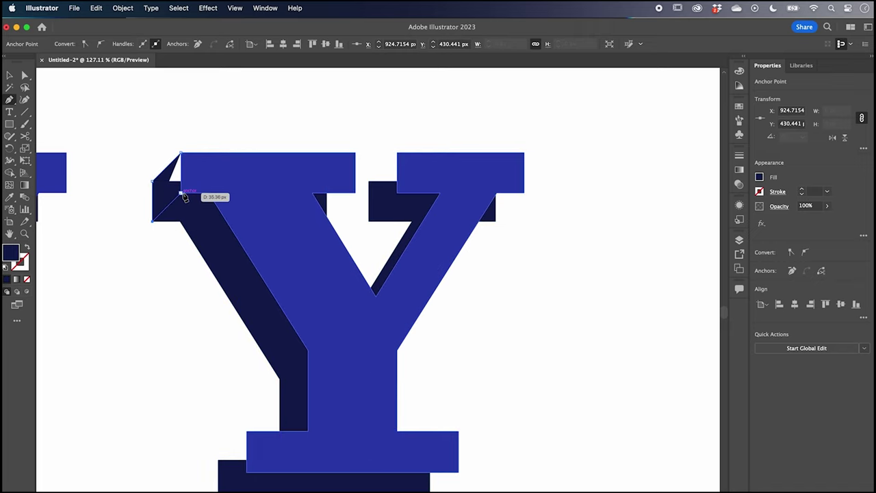
pyautogui.click(182, 195)
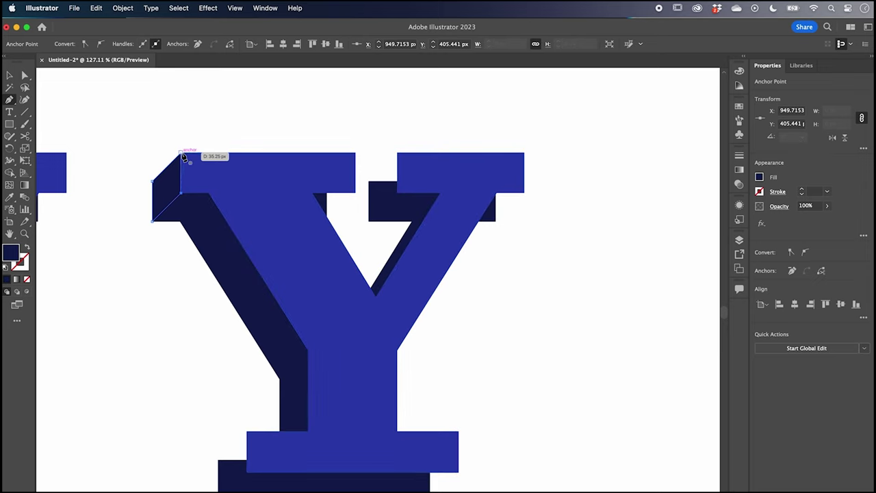
pyautogui.click(181, 153)
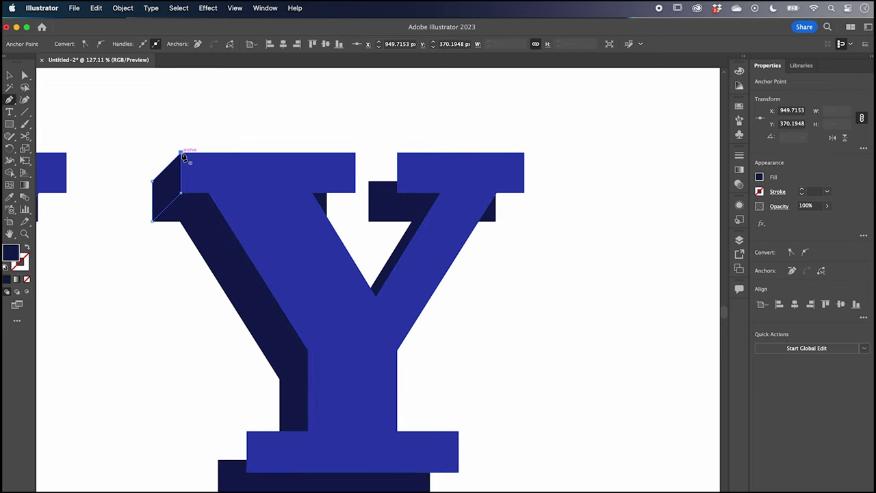
# Fill the new bevel face with pink D879C6.
pyautogui.doubleClick(11, 259)
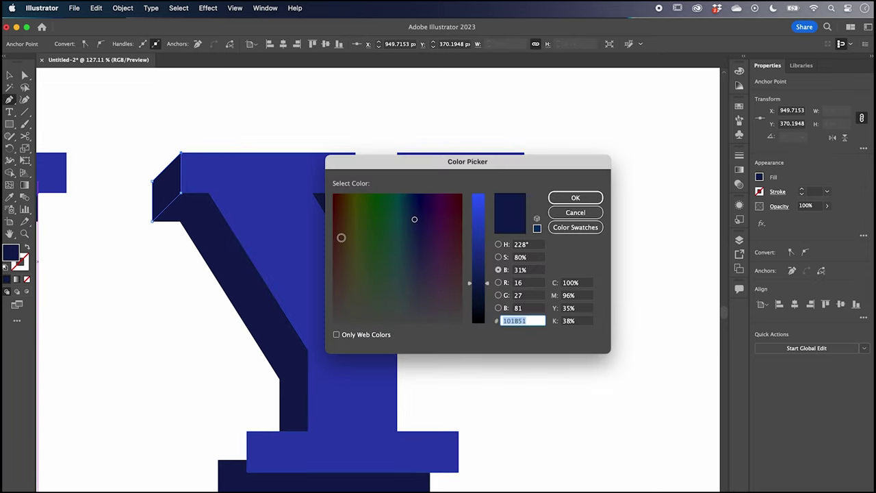
pyautogui.click(498, 244)
pyautogui.click(478, 210)
pyautogui.click(390, 210)
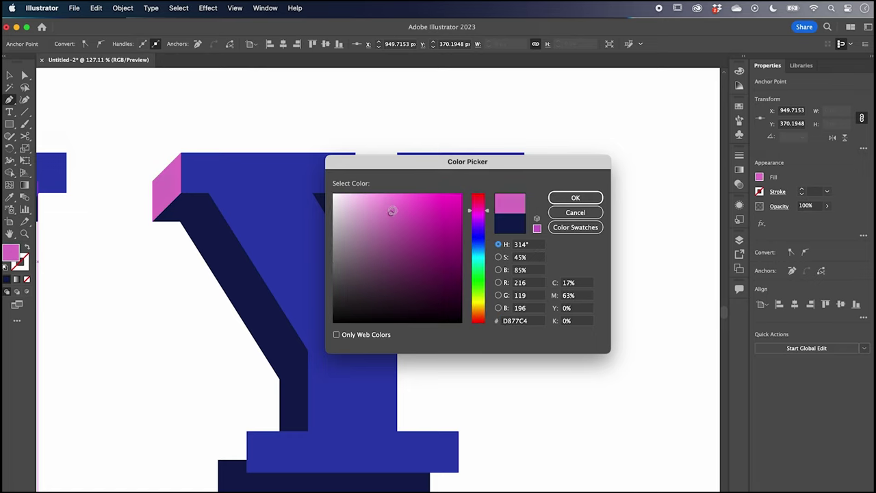
pyautogui.click(572, 198)
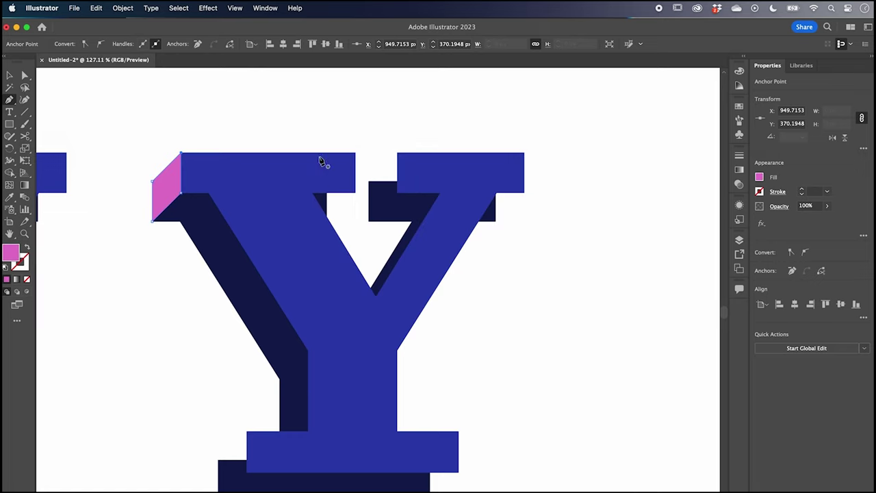
# Draw a matching pink bevel face at the top-right serif's corner.
pyautogui.click(398, 153)
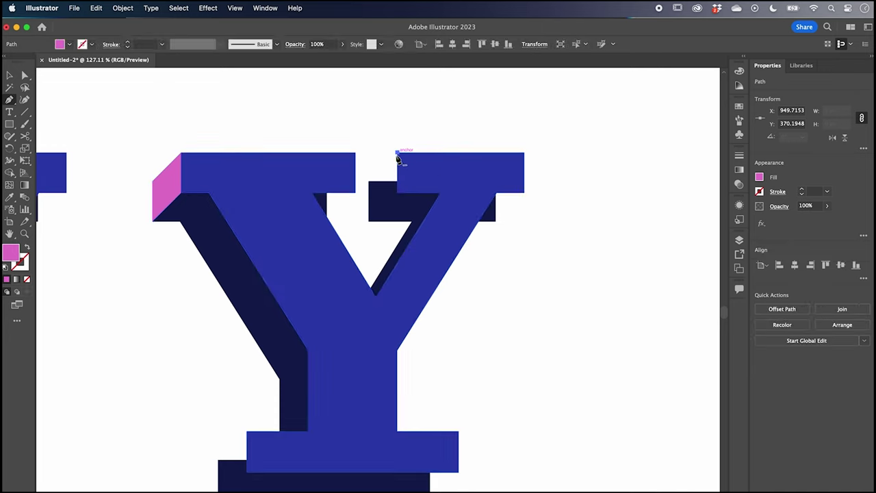
pyautogui.click(368, 182)
pyautogui.click(369, 221)
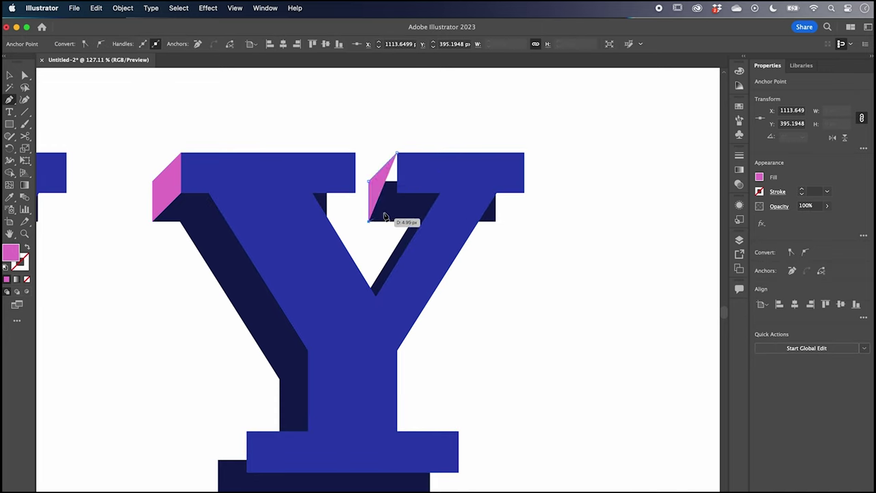
pyautogui.click(397, 193)
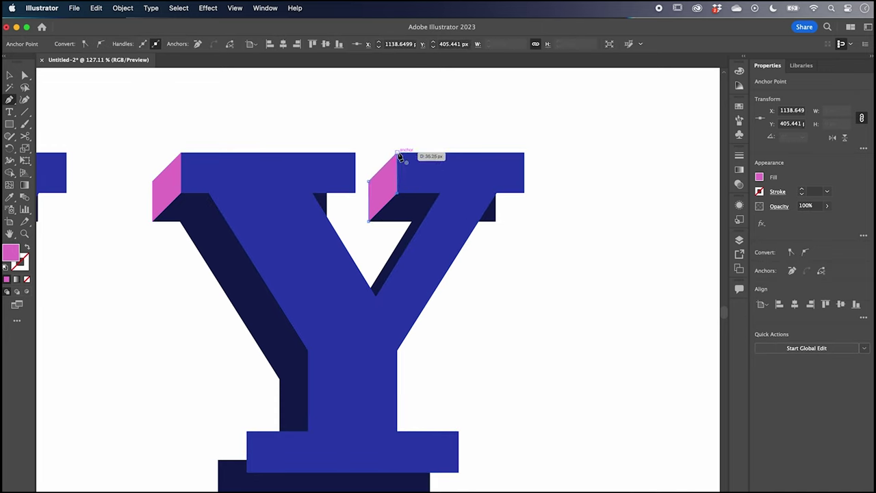
pyautogui.click(397, 154)
# Pen-draw a pink bevel face on the Y's bottom-left serif.
pyautogui.press('super+shift+a')
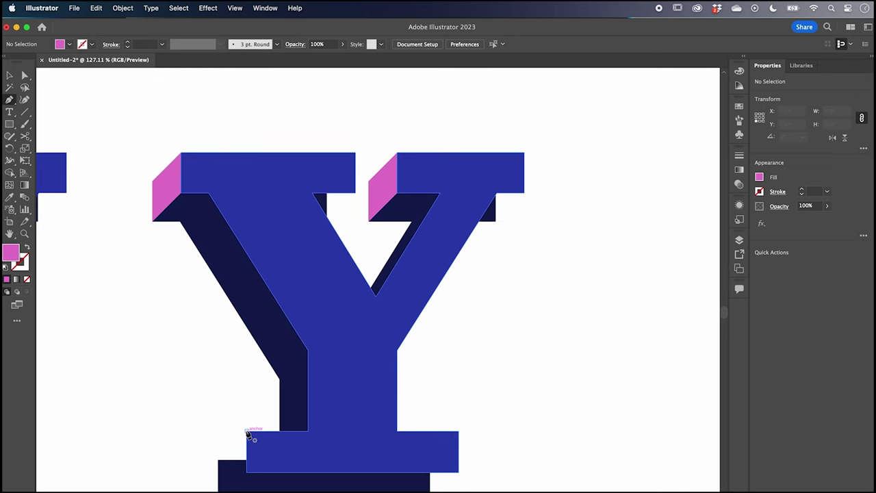
pyautogui.click(247, 432)
pyautogui.click(218, 459)
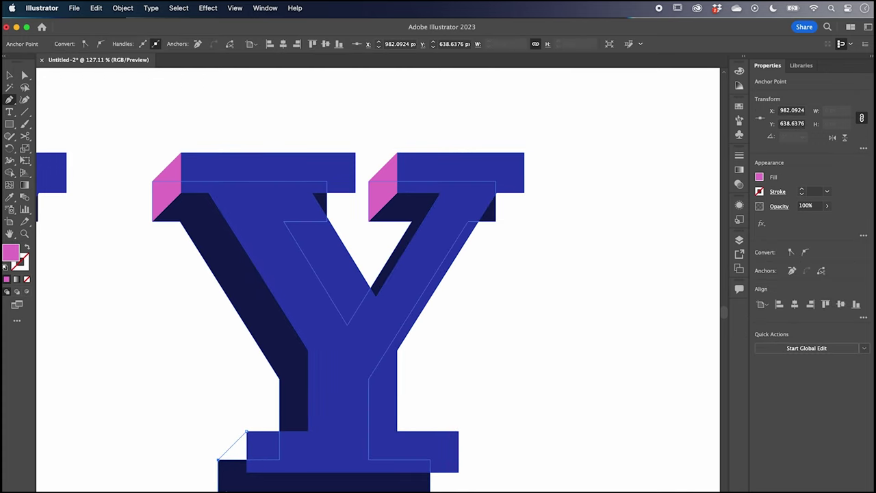
pyautogui.click(217, 492)
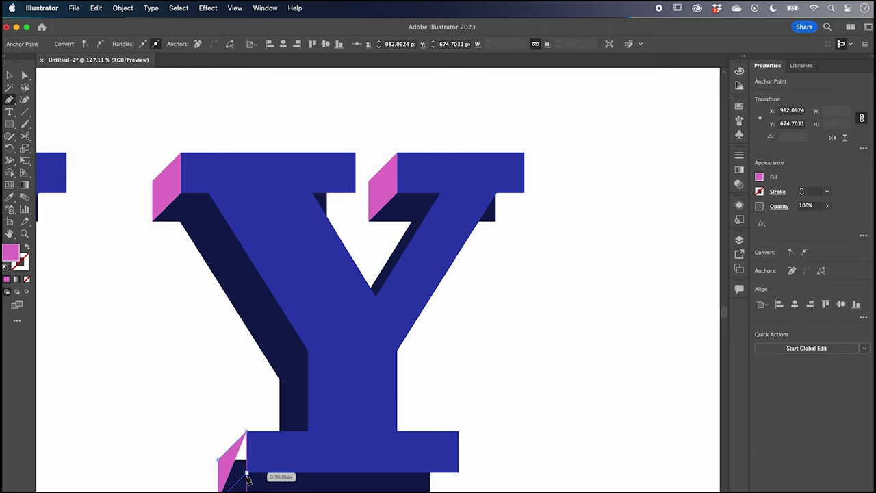
pyautogui.click(247, 472)
pyautogui.click(248, 431)
# Draw the bottom face along the Y's base and fill it green 7EE079.
pyautogui.press('super+shift+a')
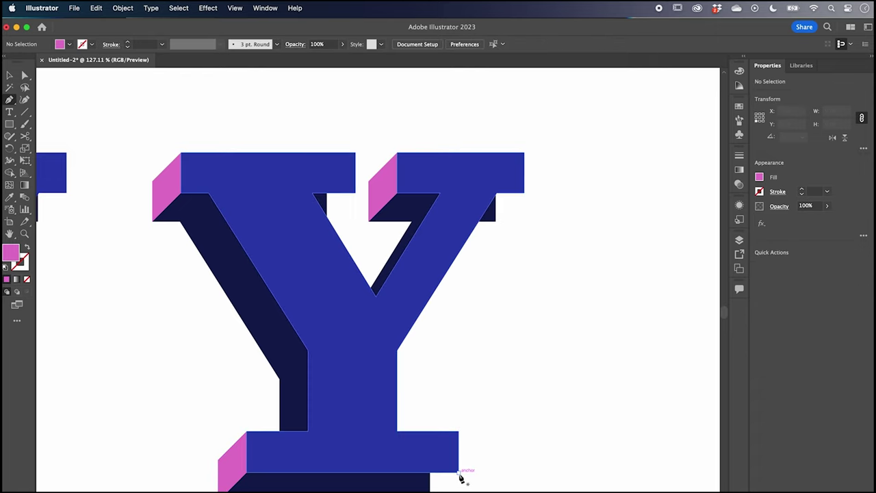
pyautogui.click(459, 472)
pyautogui.click(438, 492)
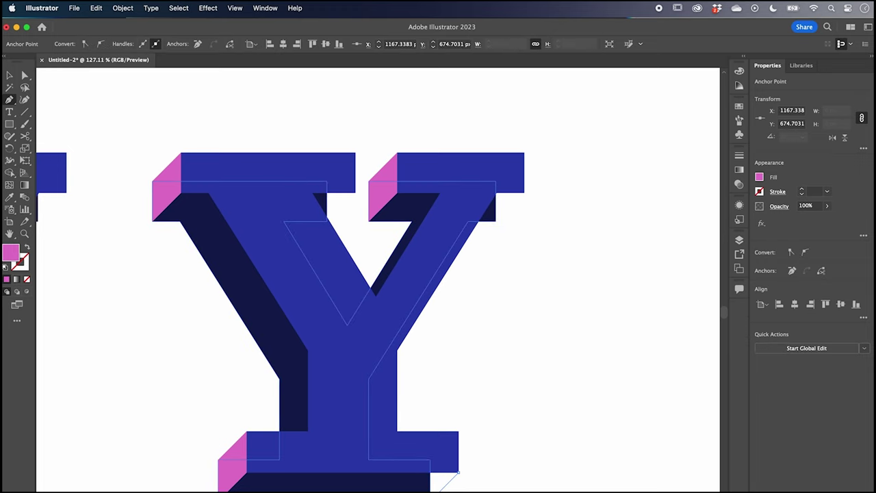
pyautogui.click(220, 492)
pyautogui.click(247, 472)
pyautogui.click(459, 472)
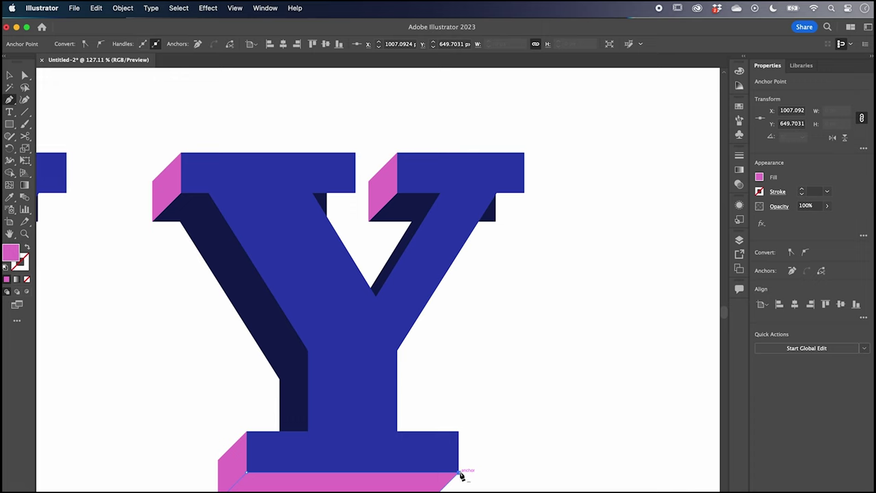
pyautogui.doubleClick(12, 254)
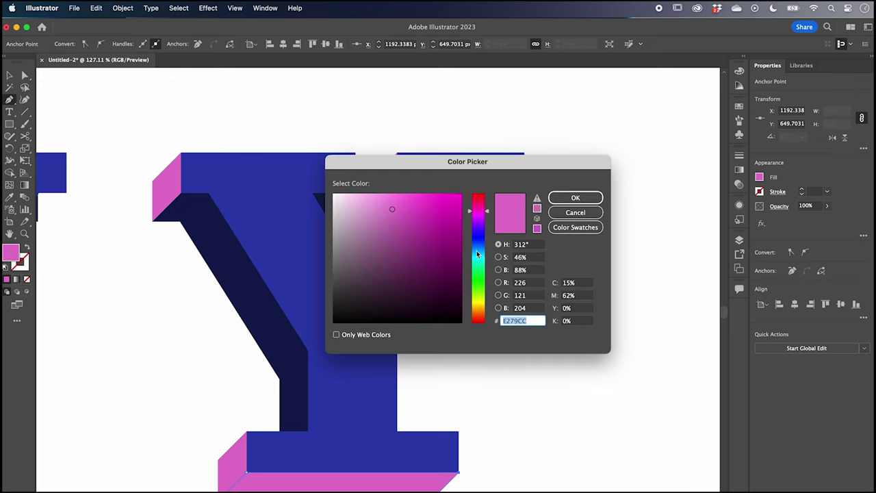
pyautogui.moveTo(476, 263); pyautogui.dragTo(477, 281)
pyautogui.click(574, 197)
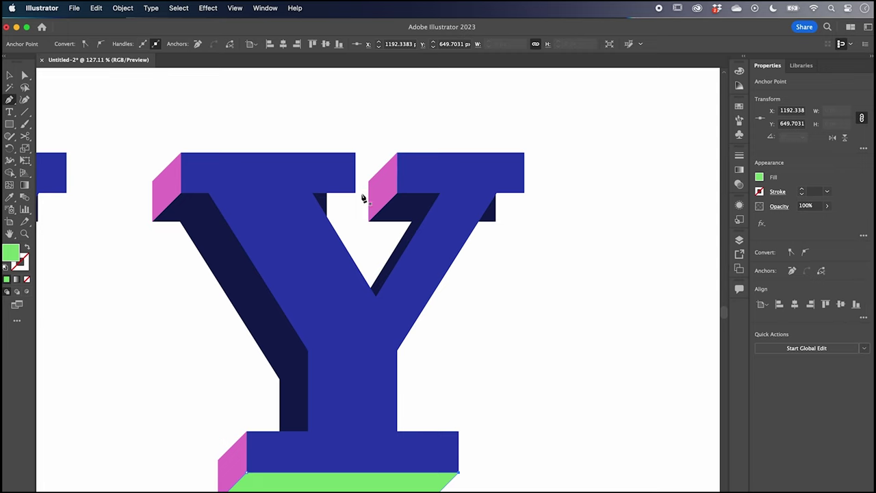
# Draw the green inner face at the left arm's notch and send it behind the Y.
pyautogui.click(355, 193)
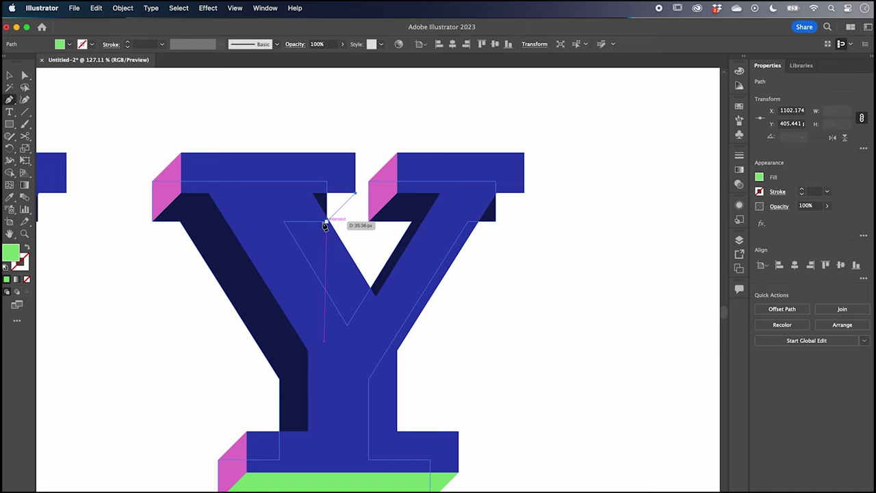
pyautogui.click(325, 221)
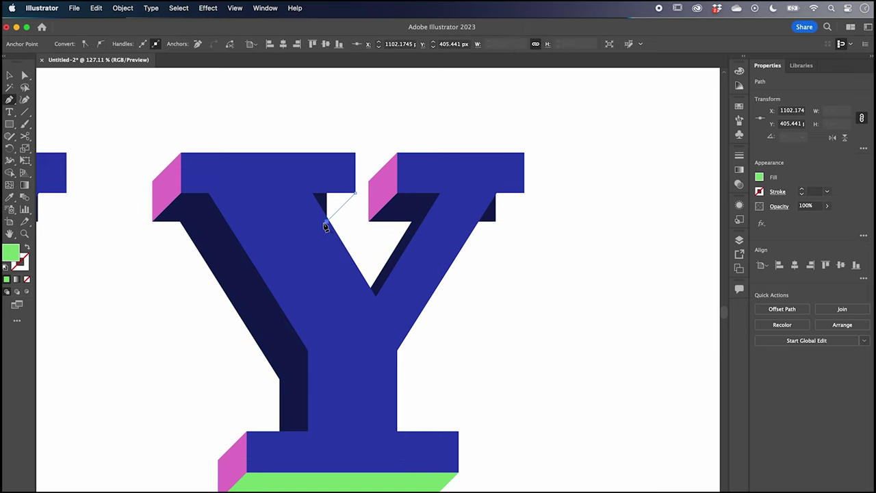
pyautogui.click(327, 182)
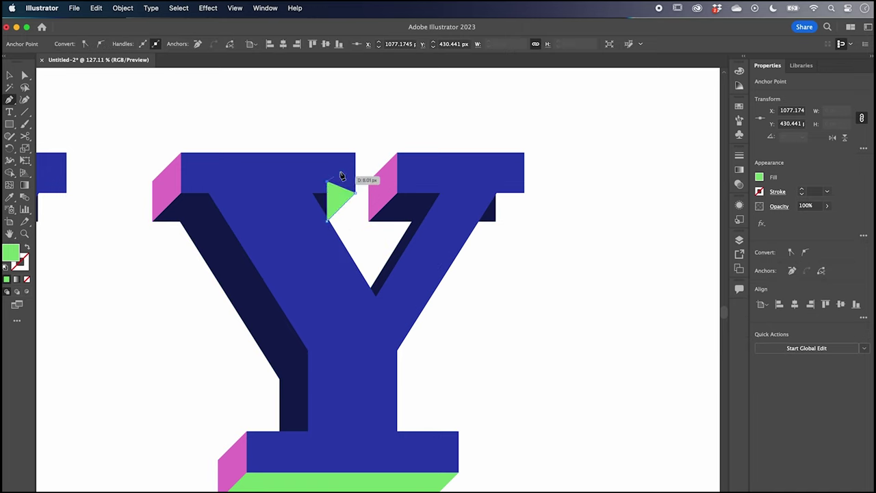
pyautogui.click(355, 153)
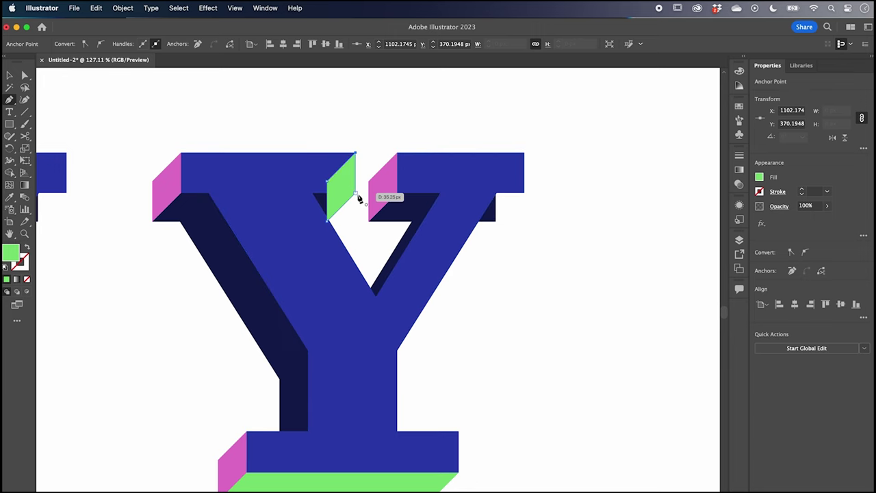
pyautogui.click(356, 192)
pyautogui.click(235, 8)
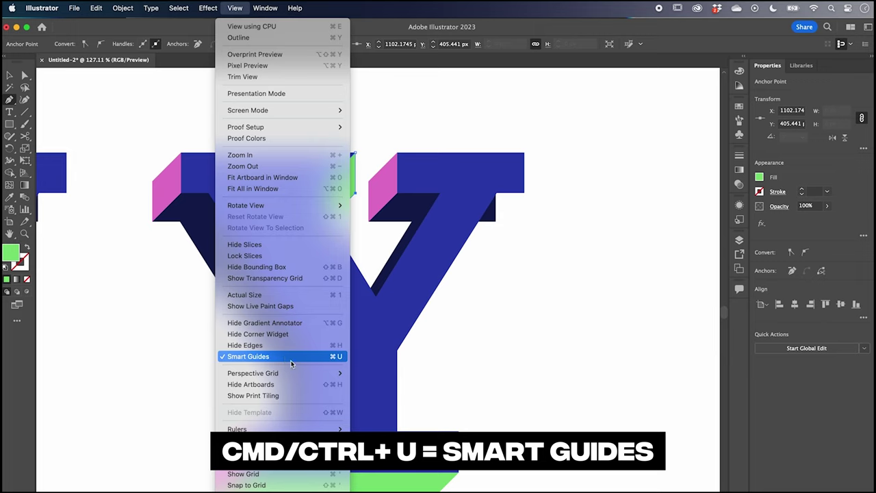
pyautogui.click(234, 7)
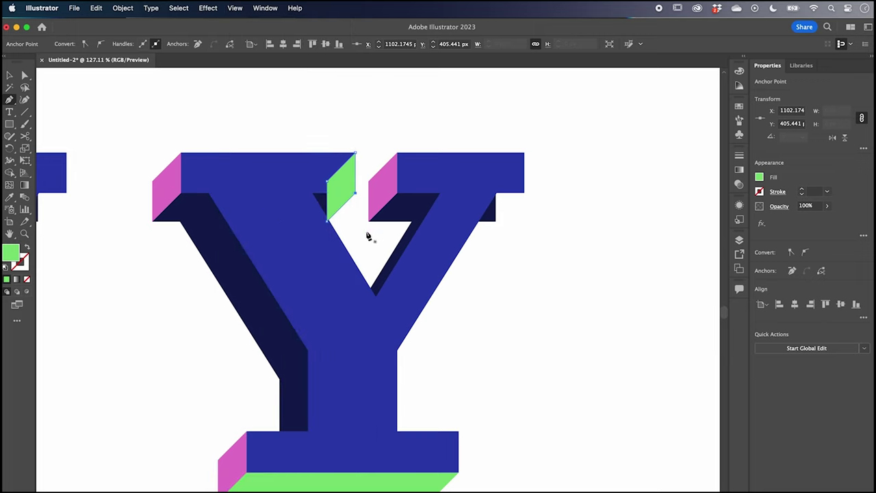
pyautogui.press('v')
pyautogui.press('super+bracketleft')
pyautogui.press('super+bracketleft')
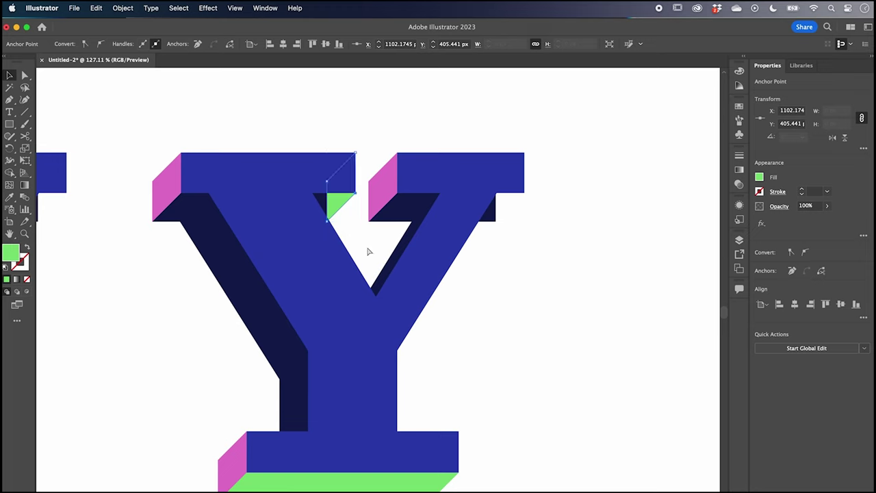
pyautogui.click(531, 290)
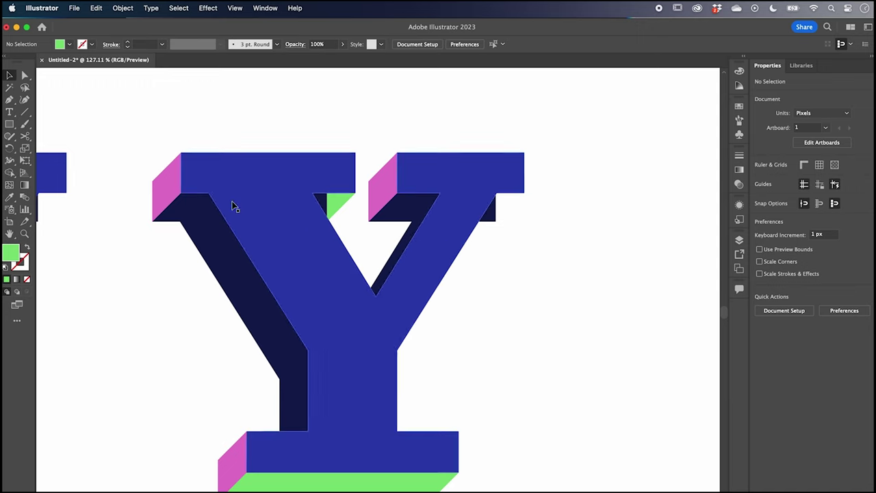
pyautogui.click(13, 101)
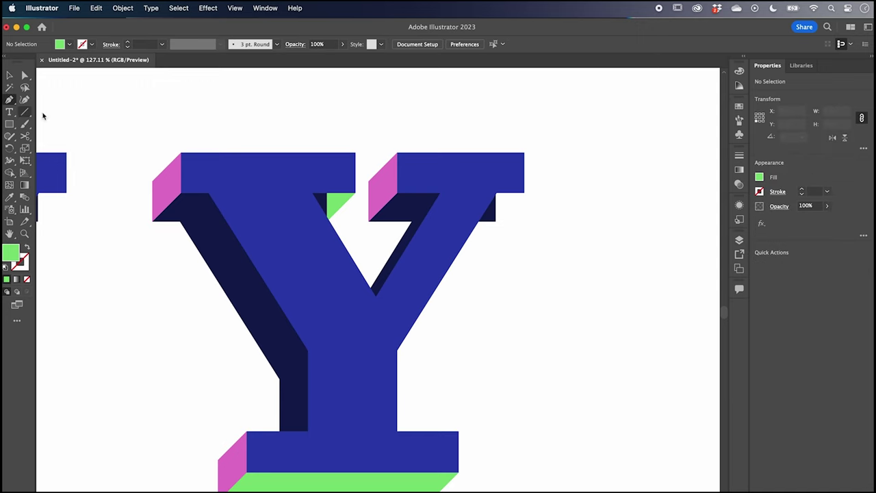
pyautogui.click(524, 193)
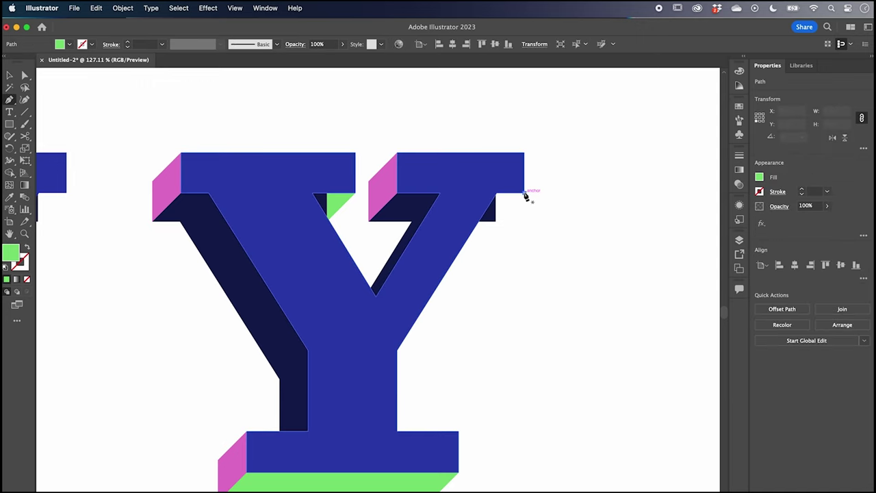
pyautogui.click(496, 221)
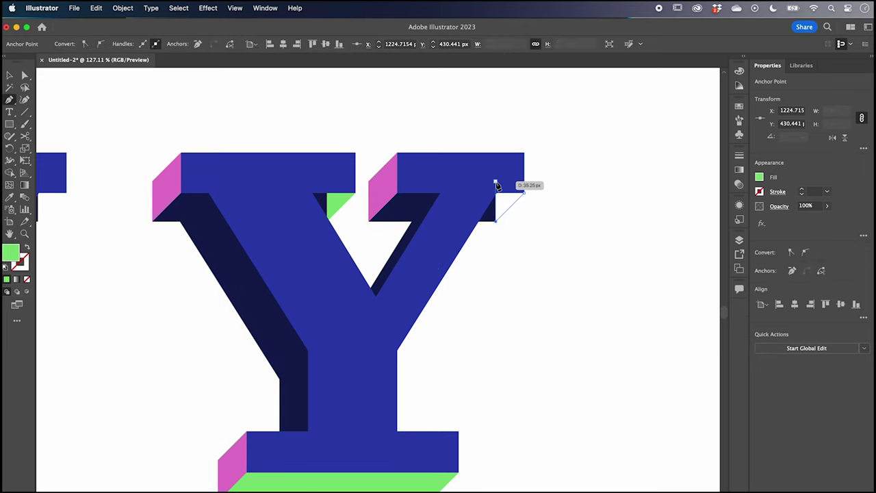
pyautogui.click(496, 183)
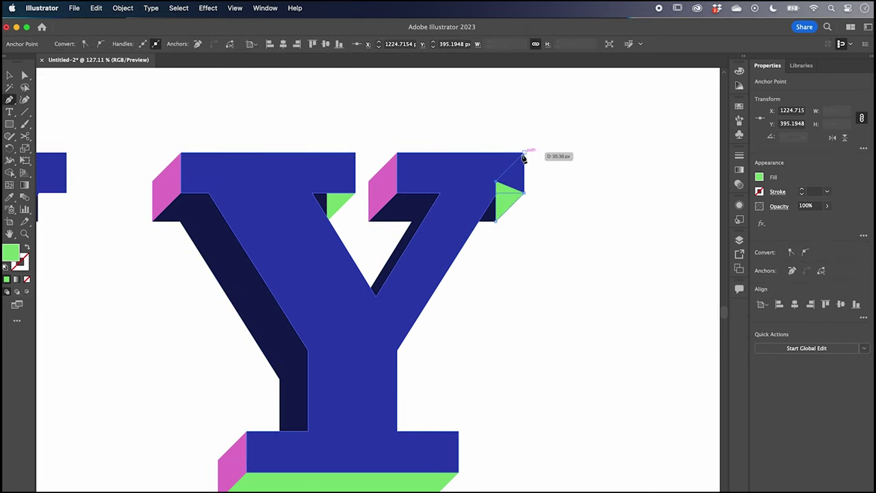
pyautogui.click(524, 154)
pyautogui.click(524, 193)
pyautogui.press('super+shift+bracketleft')
pyautogui.press('v')
pyautogui.click(621, 278)
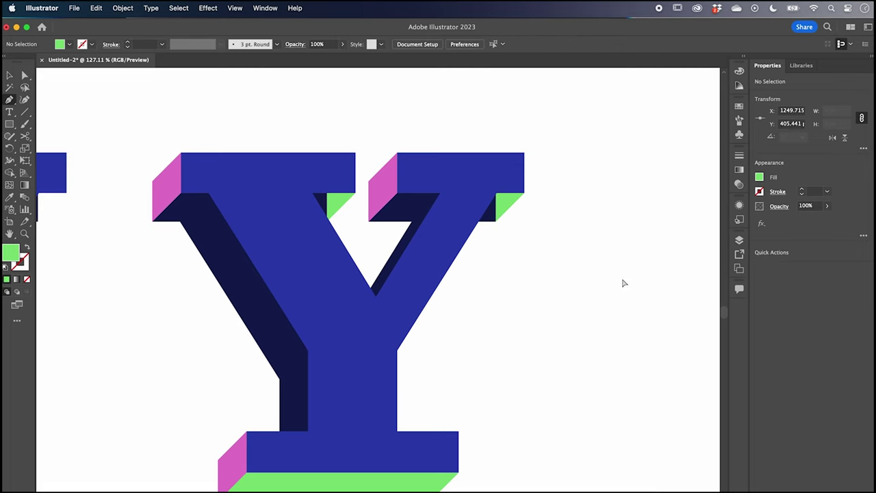
pyautogui.click(340, 203)
pyautogui.keyDown('shift'); pyautogui.click(515, 205); pyautogui.keyUp('shift')
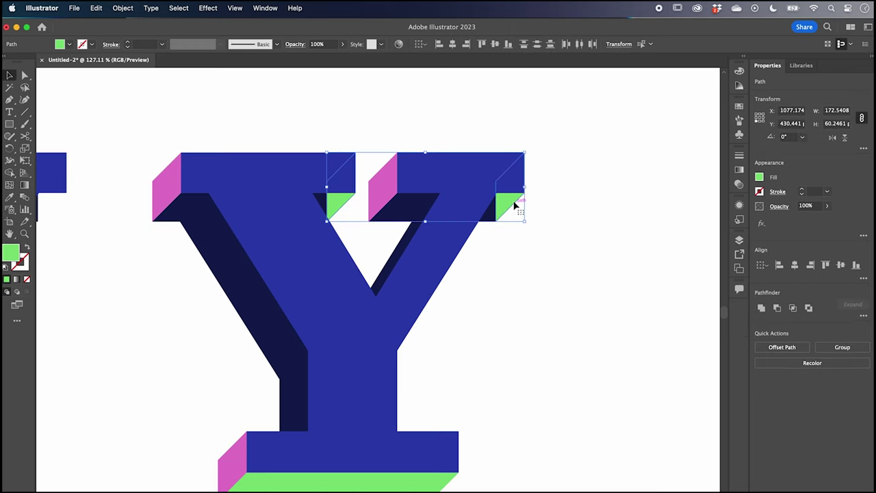
pyautogui.press('i')
pyautogui.click(407, 205)
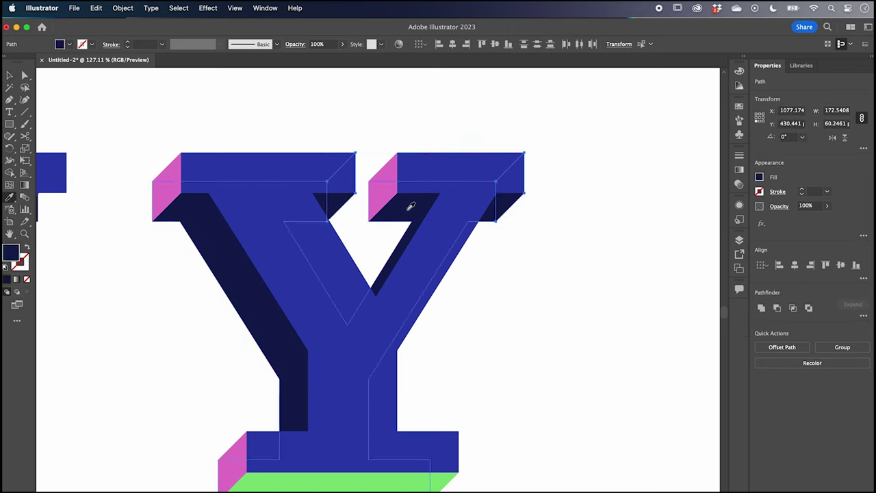
pyautogui.press('super+shift+a')
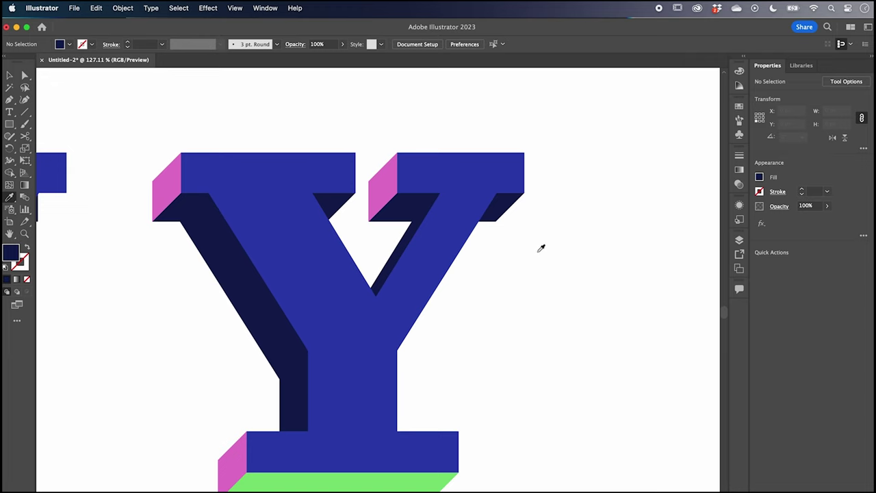
pyautogui.keyDown('super'); pyautogui.click(388, 488); pyautogui.keyUp('super')
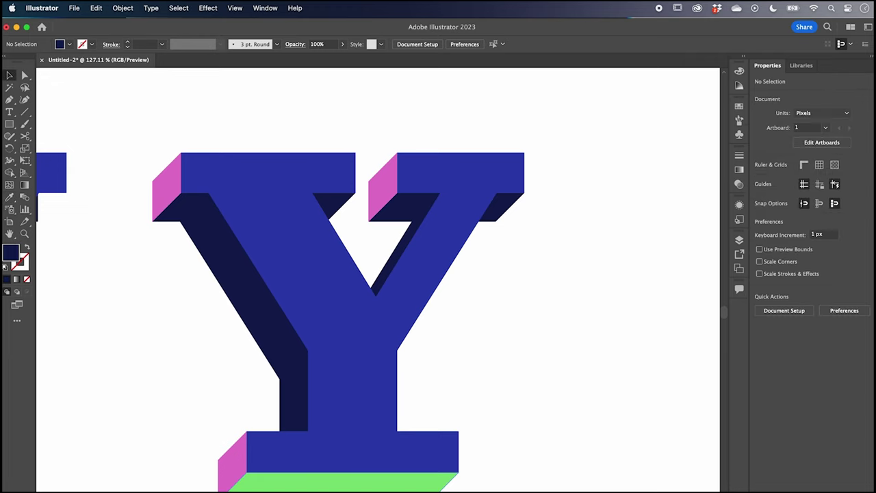
pyautogui.click(298, 408)
pyautogui.press('super+shift+a')
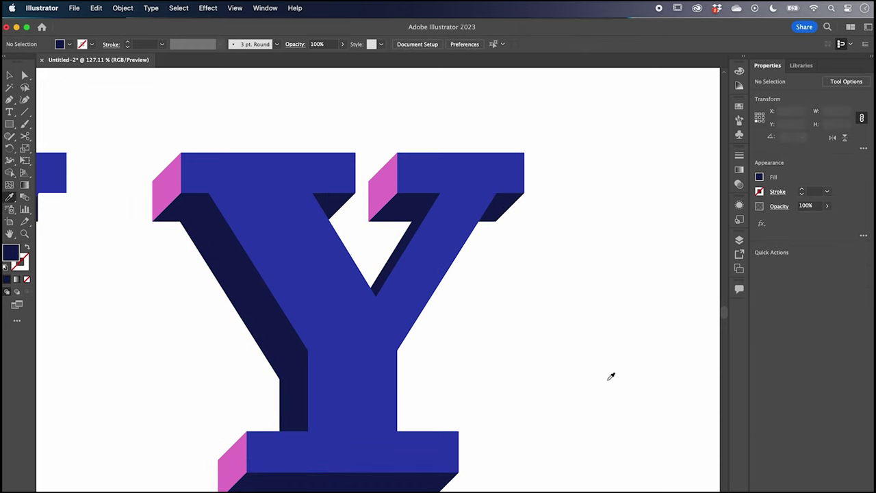
pyautogui.press('super+z')
pyautogui.press('super+z')
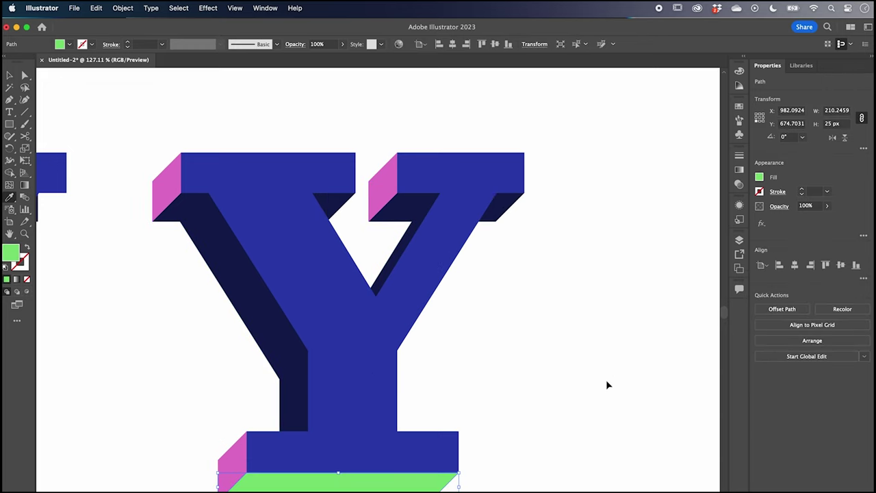
pyautogui.press('super+shift+z')
pyautogui.press('super+shift+a')
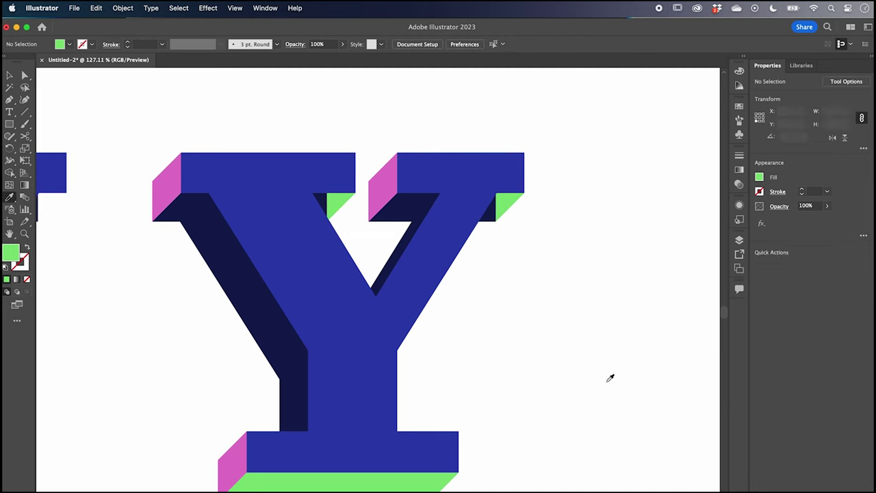
# Marquee-select the right Y with its bevels and shadow, and Option-drag a copy beside it.
pyautogui.scroll(-6, 547, 396)
pyautogui.scroll(3, 587, 380)
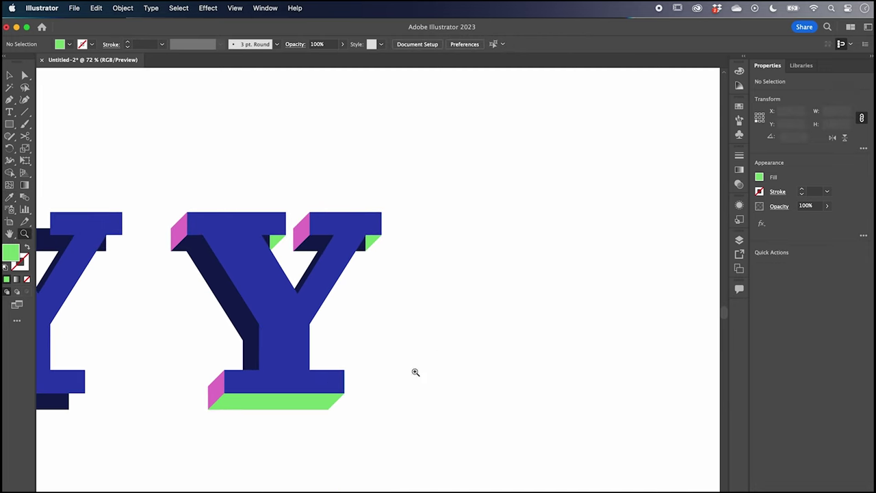
pyautogui.moveTo(387, 424); pyautogui.dragTo(158, 192)
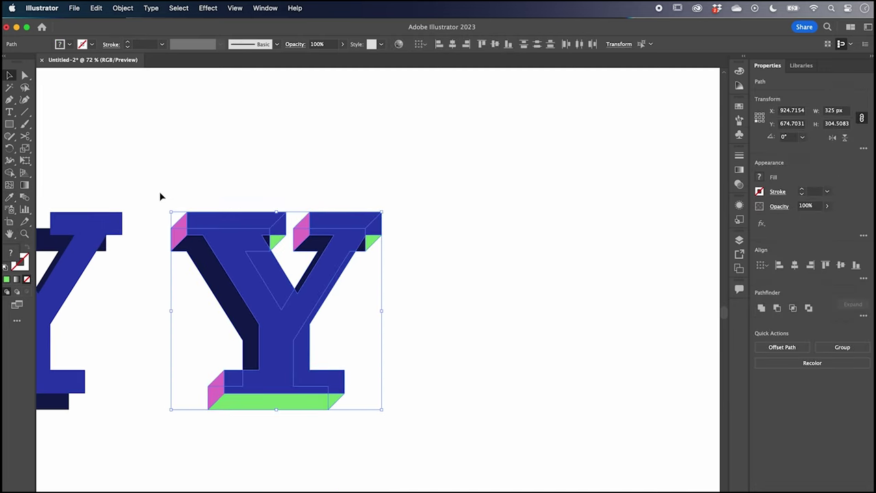
pyautogui.press('super+apostrophe')
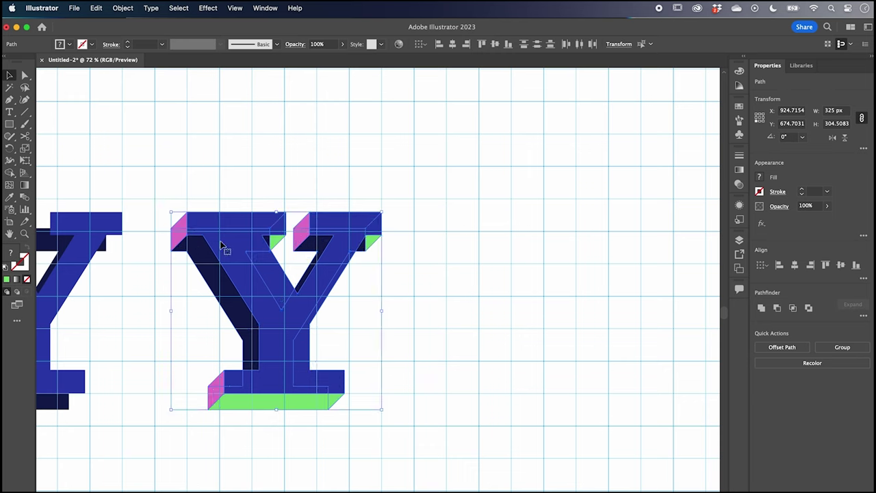
pyautogui.moveTo(225, 247); pyautogui.dragTo(479, 261)
pyautogui.click(468, 179)
pyautogui.hscroll(3, 436, 193)
pyautogui.scroll(1, 437, 194)
pyautogui.press('super+apostrophe')
pyautogui.press('z')
pyautogui.moveTo(450, 308)
pyautogui.mouseDown()
pyautogui.moveTo(494, 287)
pyautogui.moveTo(460, 295)
pyautogui.mouseUp()
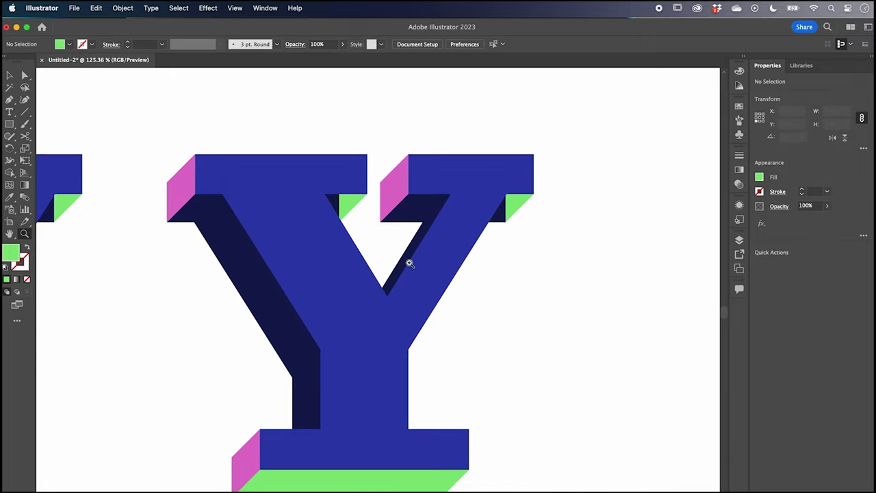
# Unite the Y and both upper serif corner pieces into one navy shape with Pathfinder.
pyautogui.press('v')
pyautogui.click(255, 292)
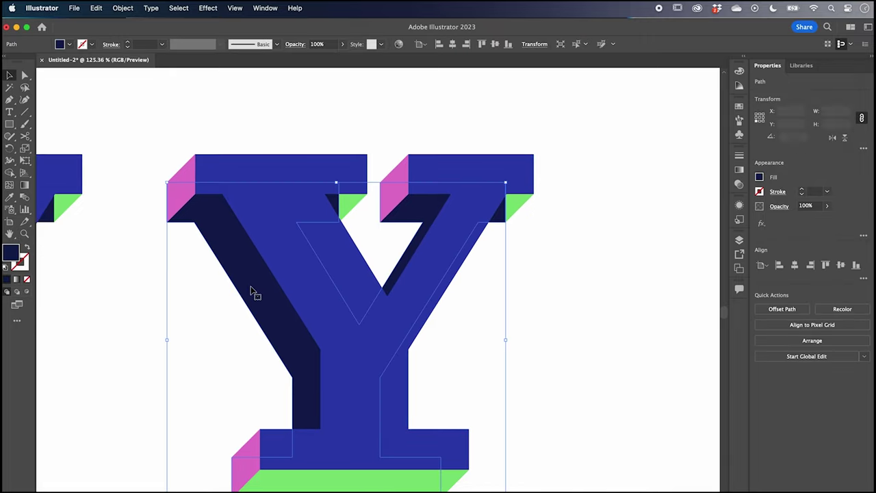
pyautogui.keyDown('shift'); pyautogui.click(361, 202); pyautogui.keyUp('shift')
pyautogui.keyDown('shift'); pyautogui.click(523, 203); pyautogui.keyUp('shift')
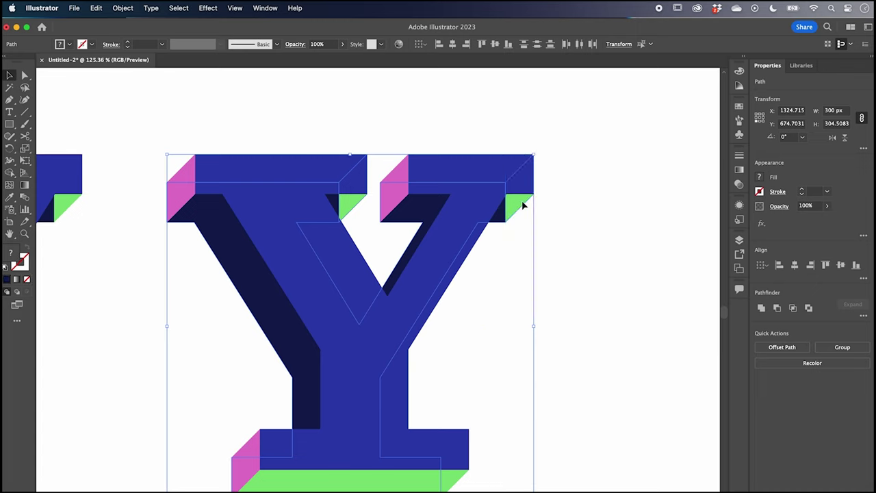
pyautogui.click(761, 309)
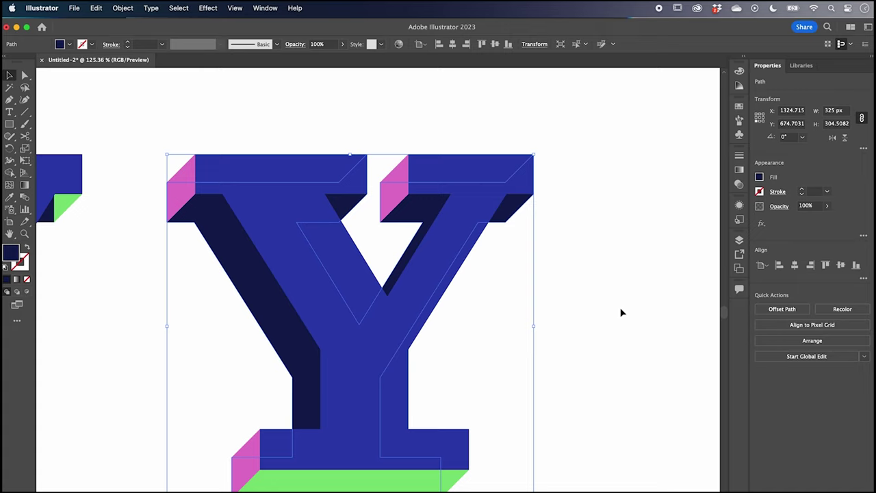
pyautogui.click(584, 445)
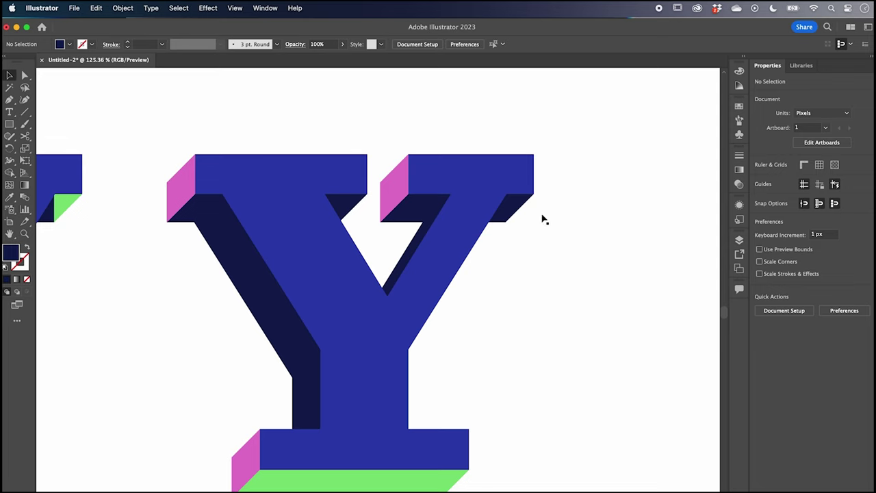
# Draw a navy 50 × 150 px rectangle standing right of the Y and select it.
pyautogui.hscroll(5, 556, 235)
pyautogui.scroll(-2, 556, 236)
pyautogui.press('m')
pyautogui.press('super+apostrophe')
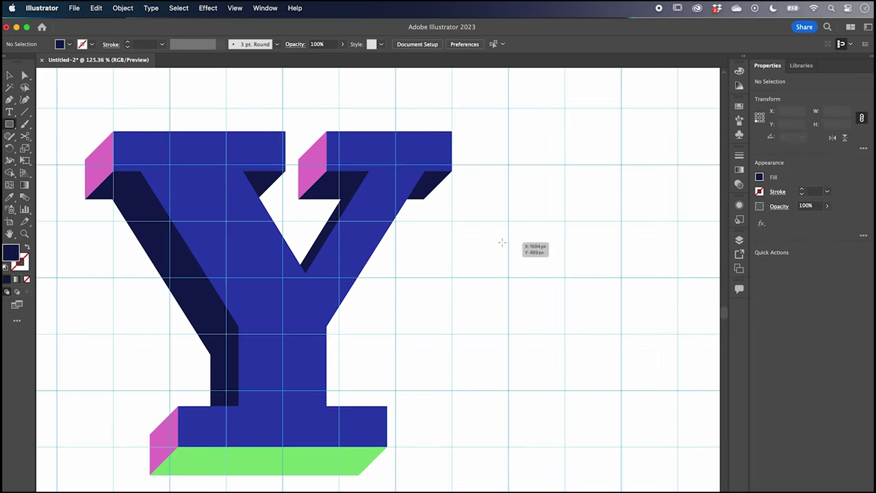
pyautogui.moveTo(509, 104); pyautogui.dragTo(568, 297)
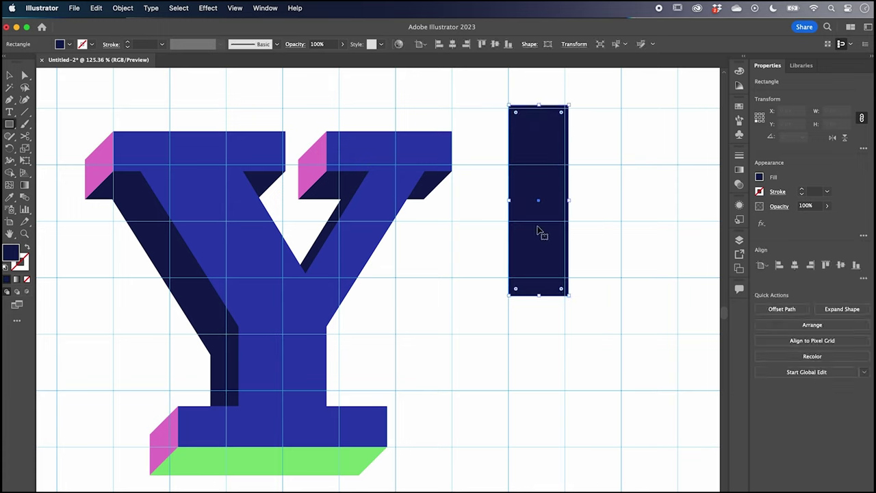
pyautogui.press('Delete')
pyautogui.moveTo(510, 108); pyautogui.dragTo(581, 269)
pyautogui.press('v')
pyautogui.click(601, 256)
pyautogui.click(535, 257)
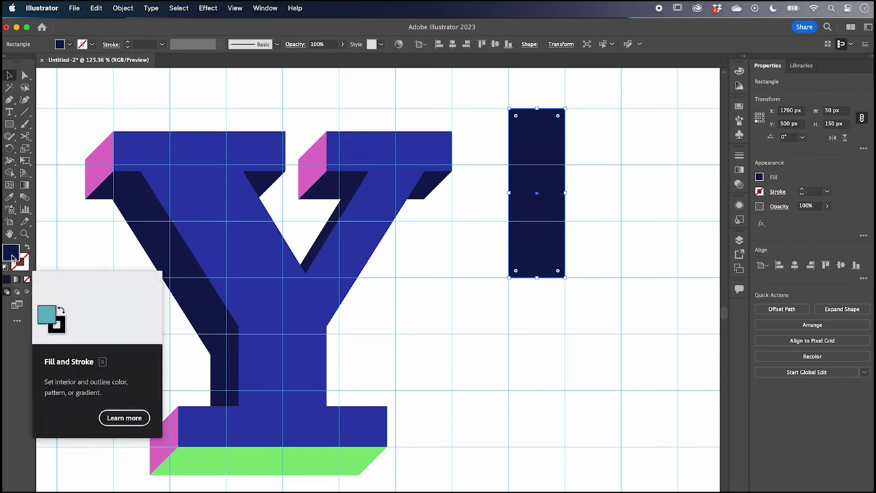
# Apply the default white-to-black linear gradient to the tall rectangle.
pyautogui.press('g')
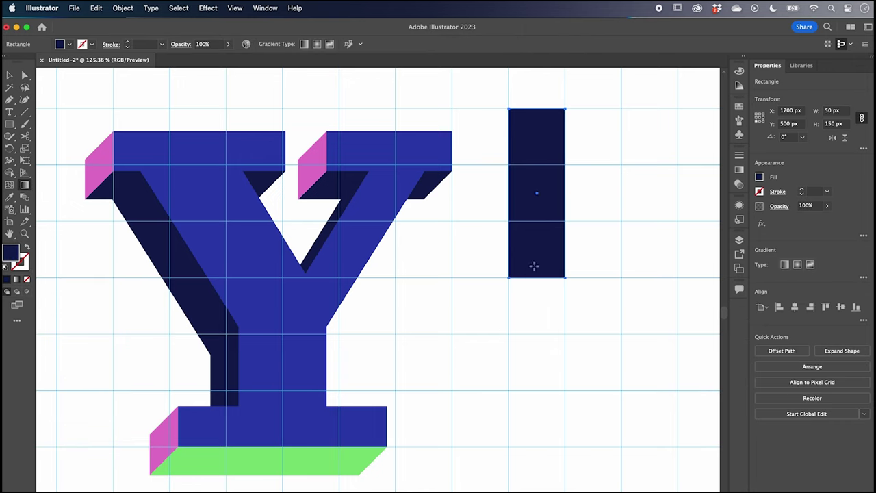
pyautogui.click(531, 159)
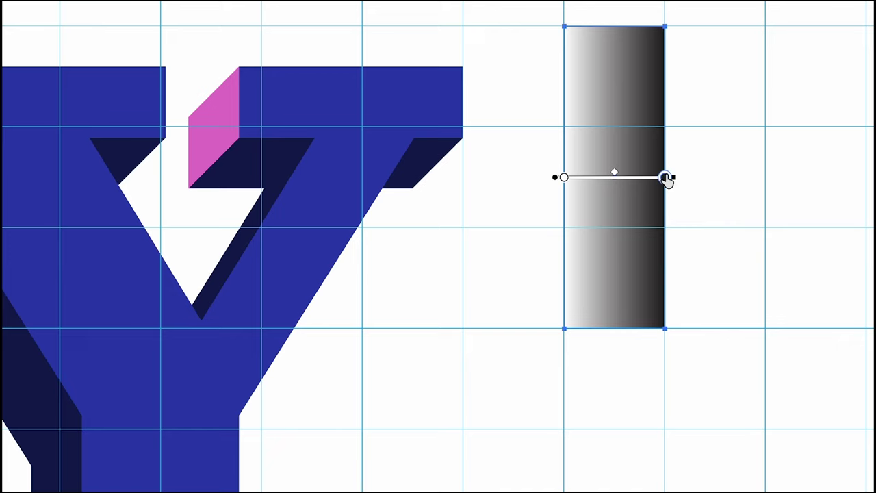
# Sample the navy shadow for the end gradient stop and the Y's blue for the start stop.
pyautogui.doubleClick(665, 178)
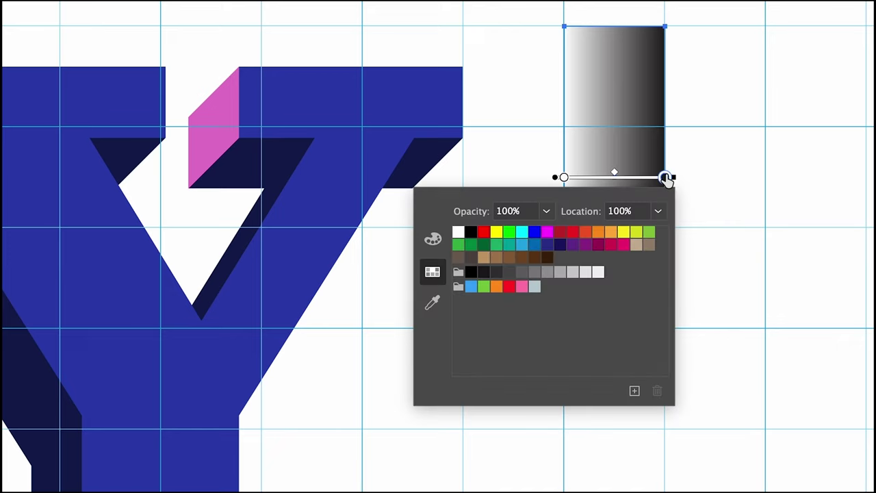
pyautogui.click(433, 305)
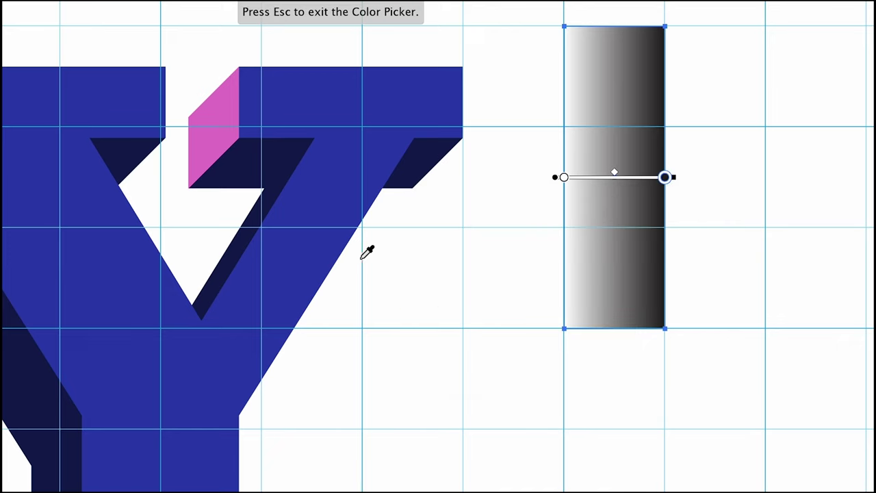
pyautogui.click(281, 152)
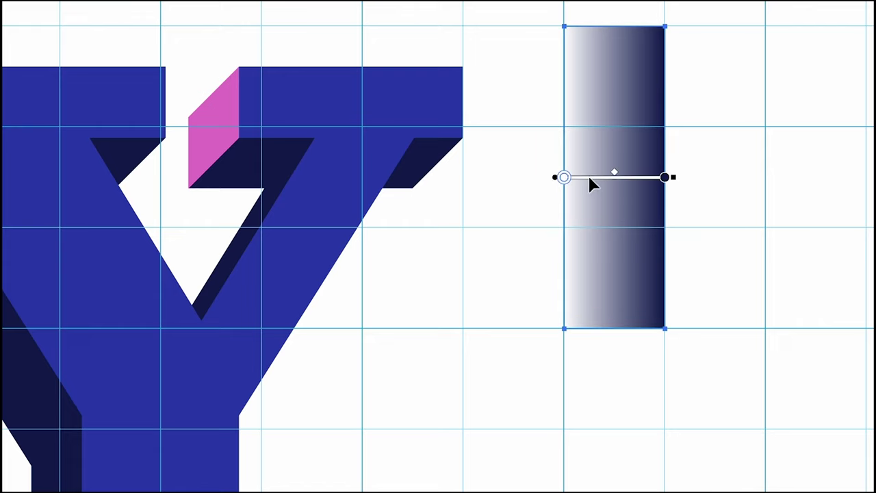
pyautogui.doubleClick(562, 178)
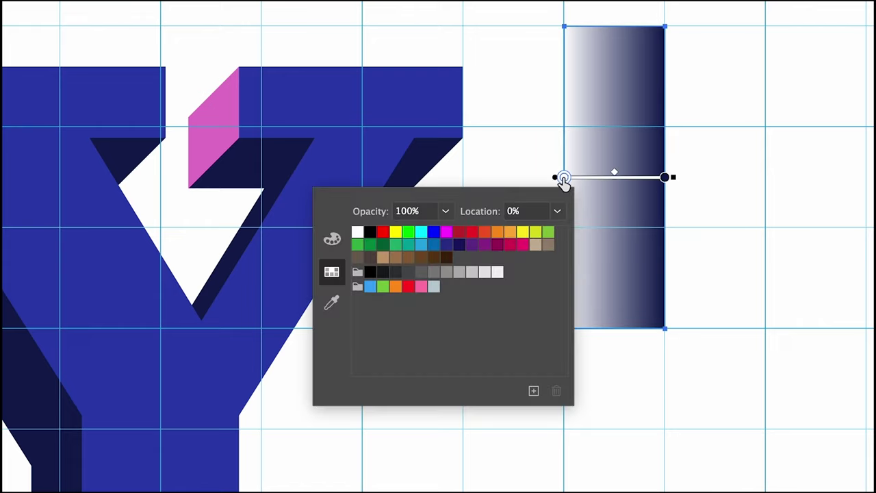
pyautogui.click(332, 303)
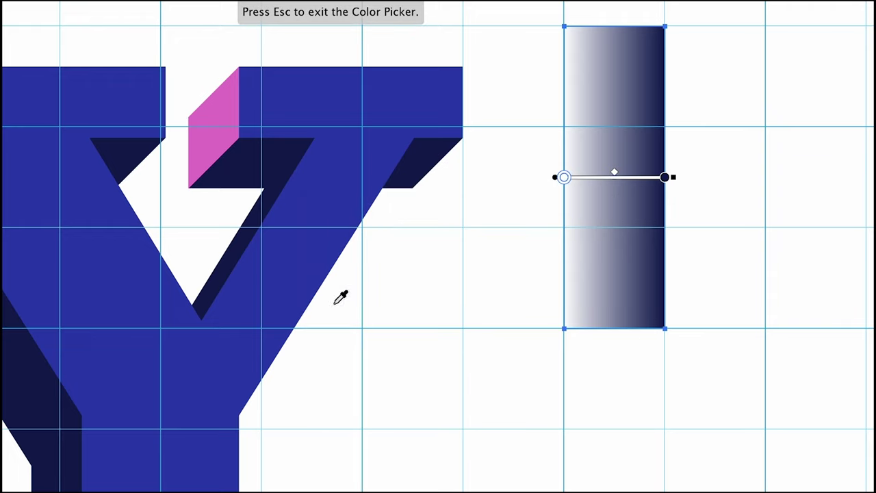
pyautogui.click(397, 92)
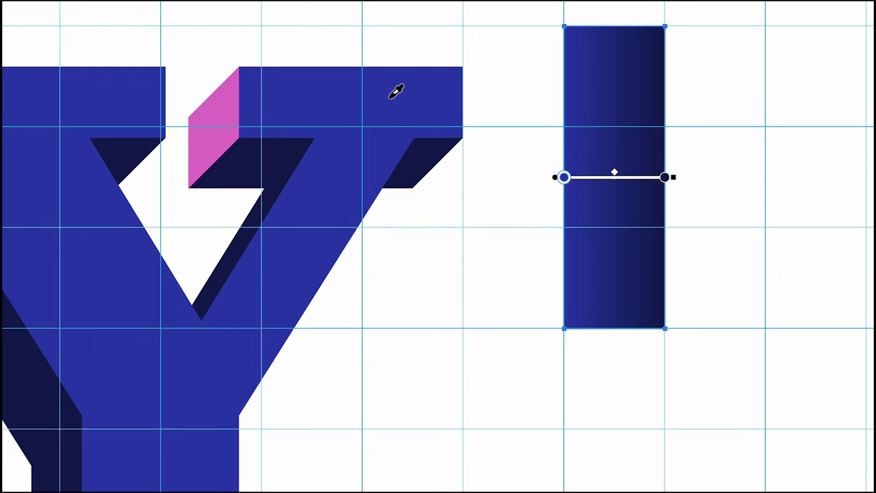
# Set the start gradient stop's HSB brightness to 40.
pyautogui.doubleClick(563, 177)
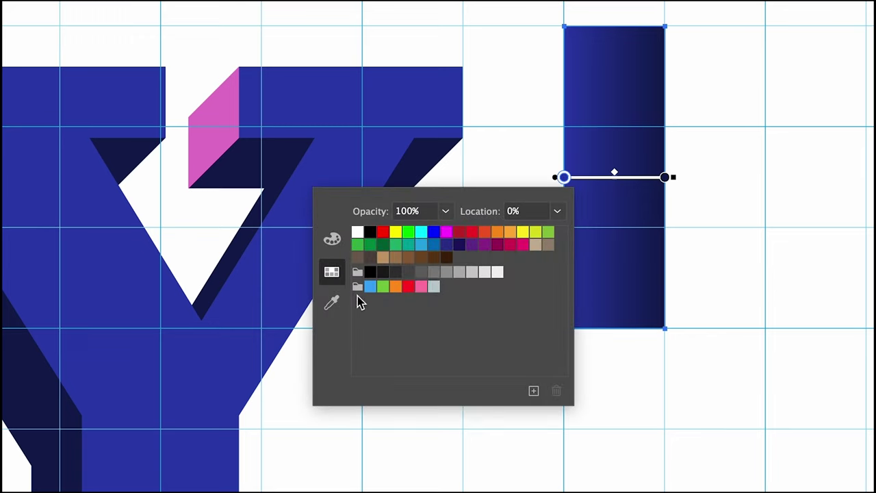
pyautogui.click(332, 241)
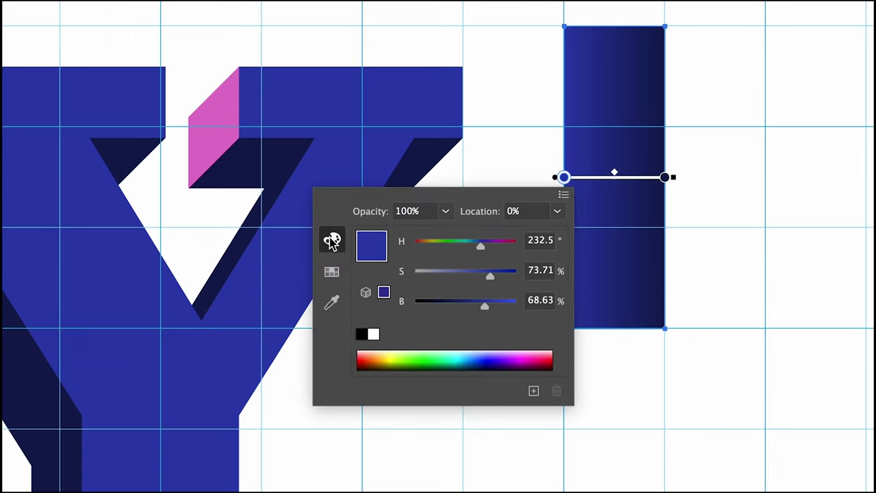
pyautogui.click(540, 305)
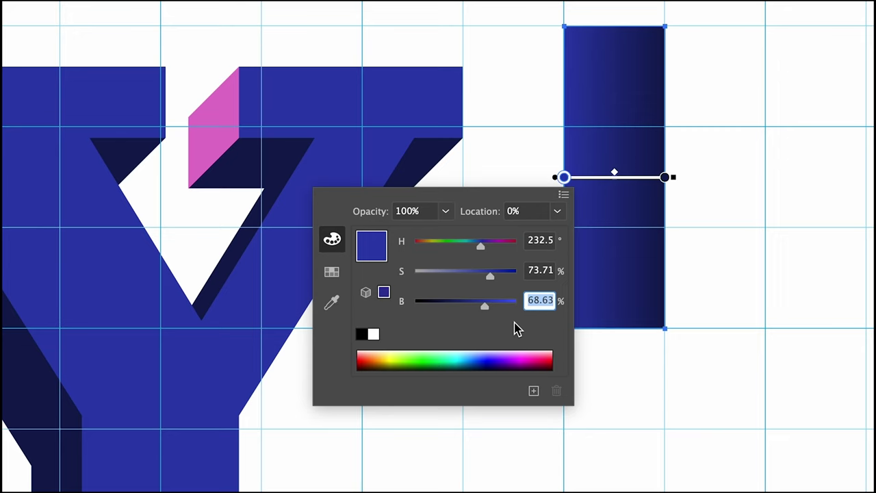
pyautogui.write('80')
pyautogui.press('Tab')
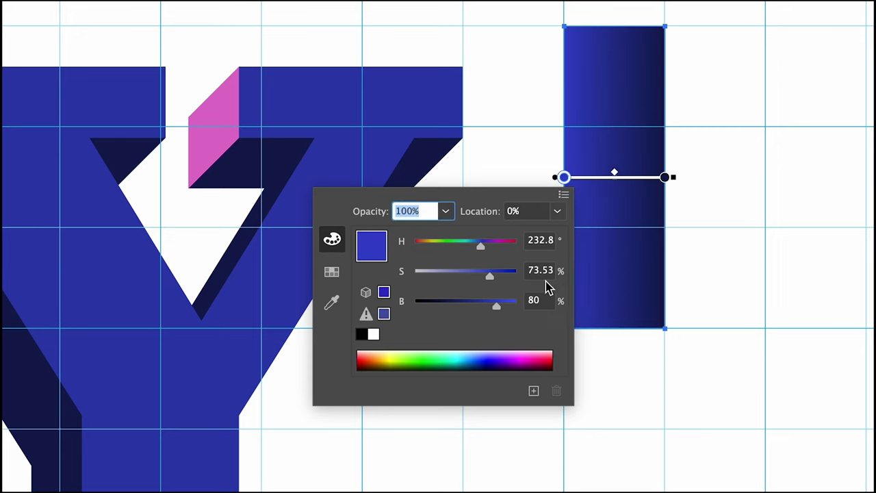
pyautogui.click(536, 305)
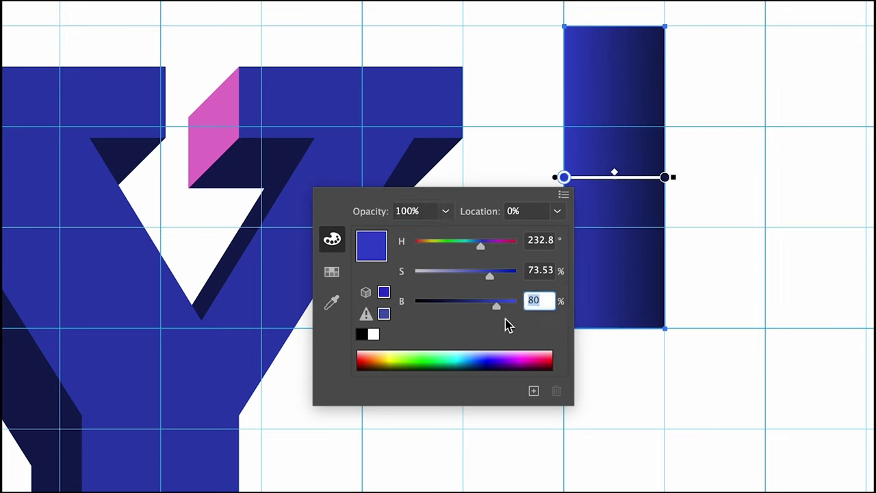
pyautogui.write('40')
pyautogui.press('Tab')
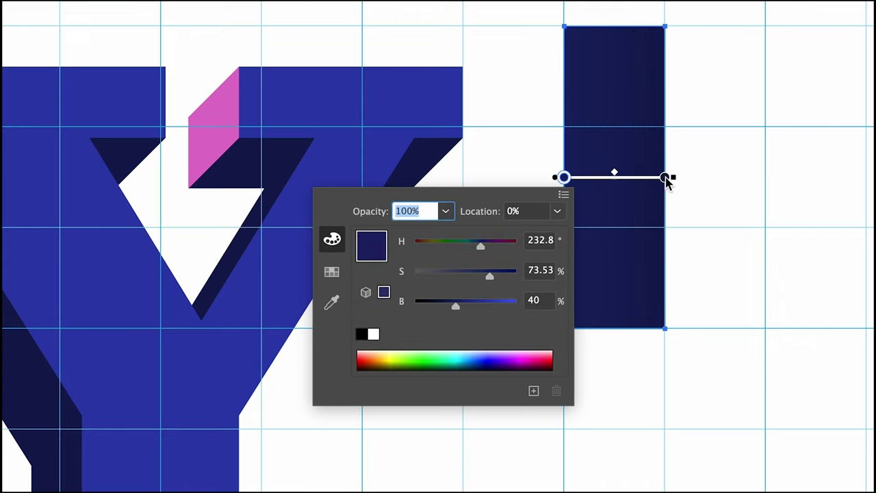
# Set the right gradient stop's brightness to 20 for a deep navy end.
pyautogui.click(665, 179)
pyautogui.doubleClick(665, 179)
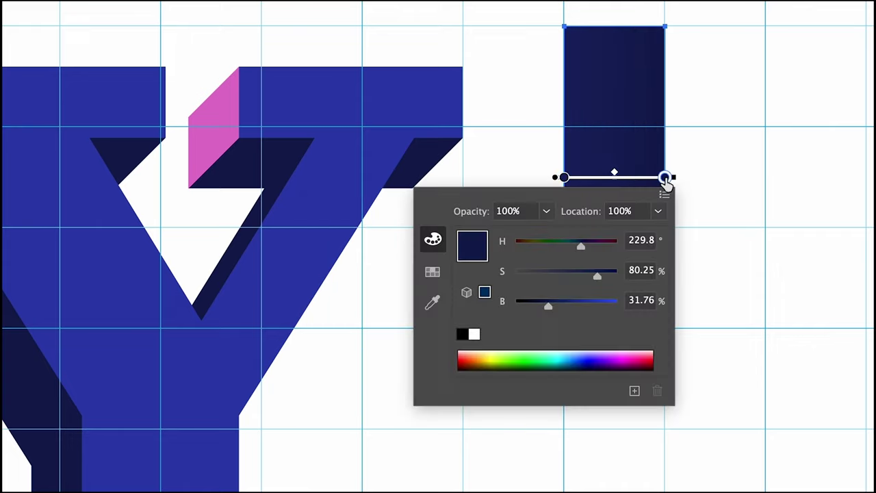
pyautogui.click(635, 301)
pyautogui.write('20')
pyautogui.press('Tab')
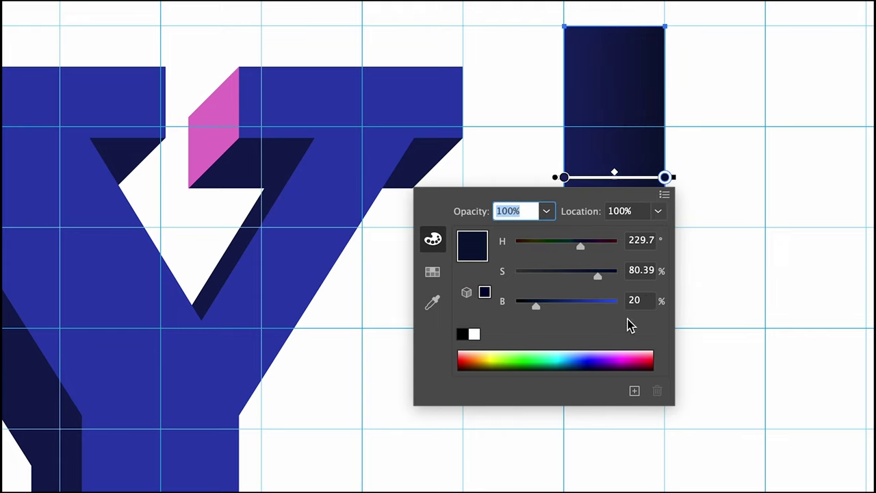
pyautogui.click(705, 214)
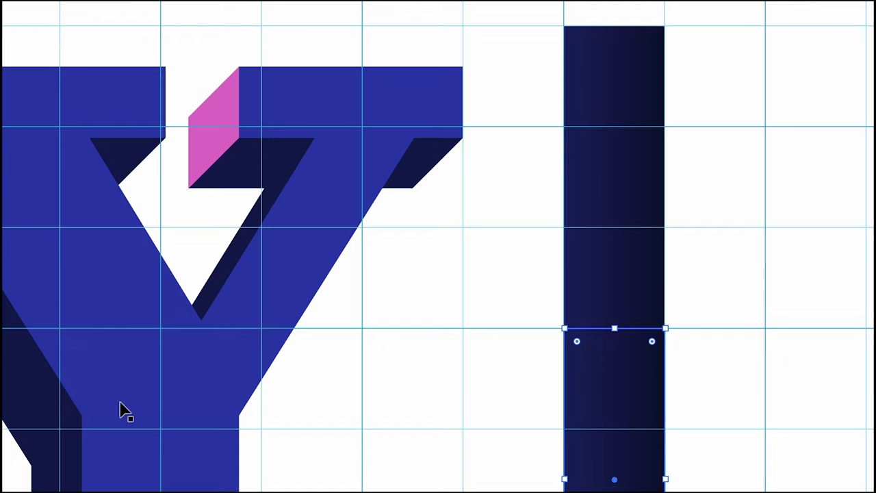
# Adjust the lower block's gradient, then raise the Y's fill brightness to 90 (blue 3E5AE5).
pyautogui.press('g')
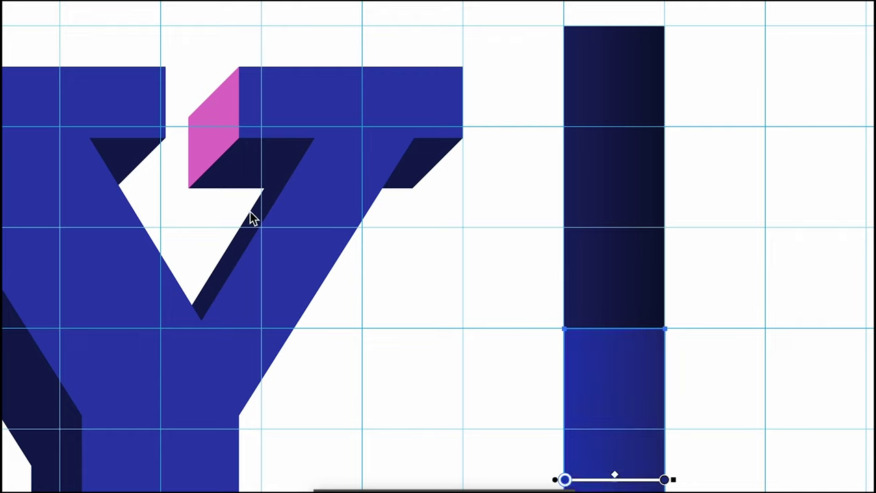
pyautogui.press('v')
pyautogui.click(340, 157)
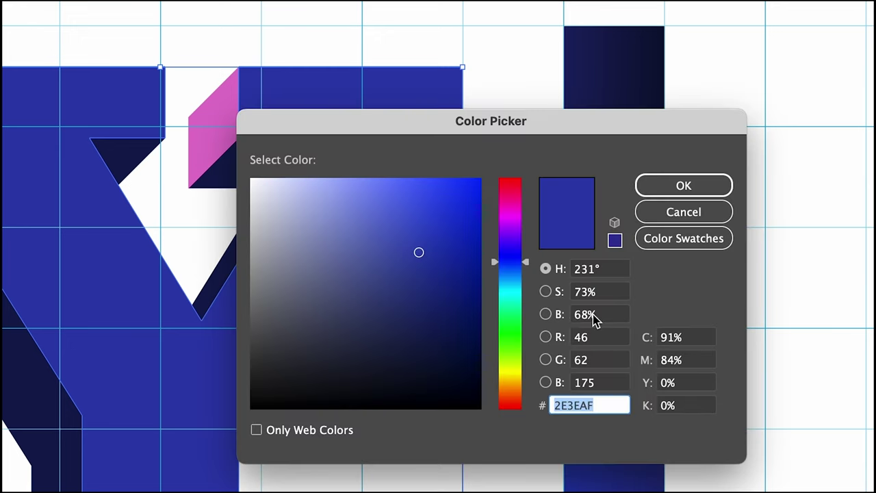
pyautogui.click(596, 316)
pyautogui.write('90')
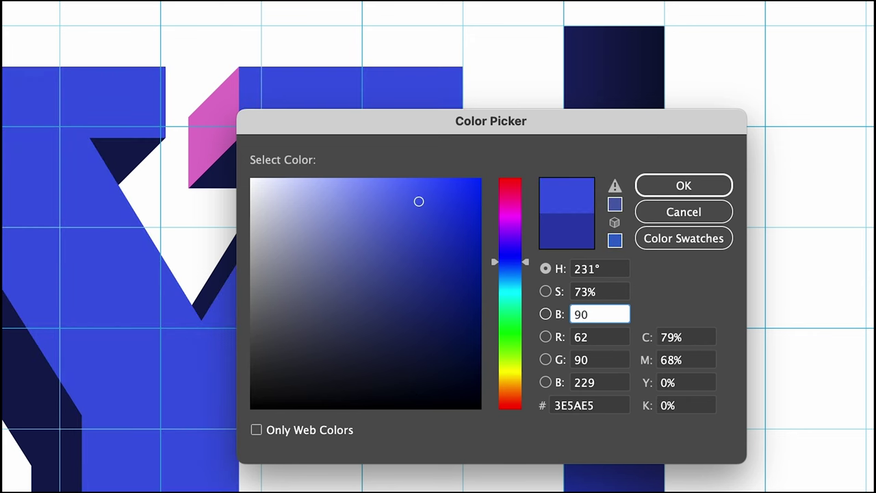
pyautogui.press('Return')
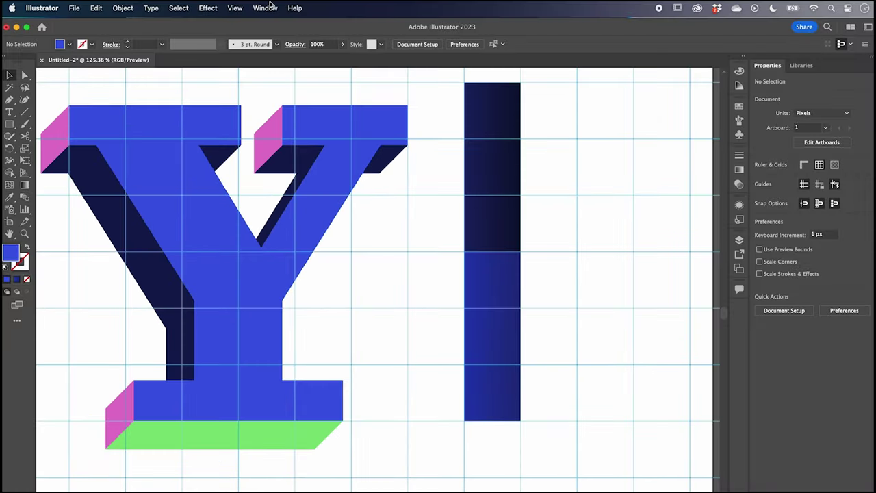
# Open the Swatches panel, enlarge it and switch it to Small List View.
pyautogui.click(266, 7)
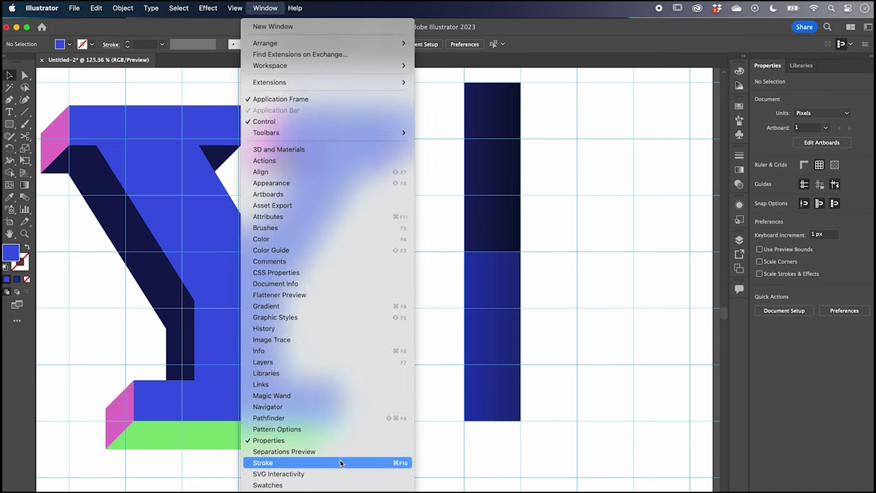
pyautogui.click(332, 485)
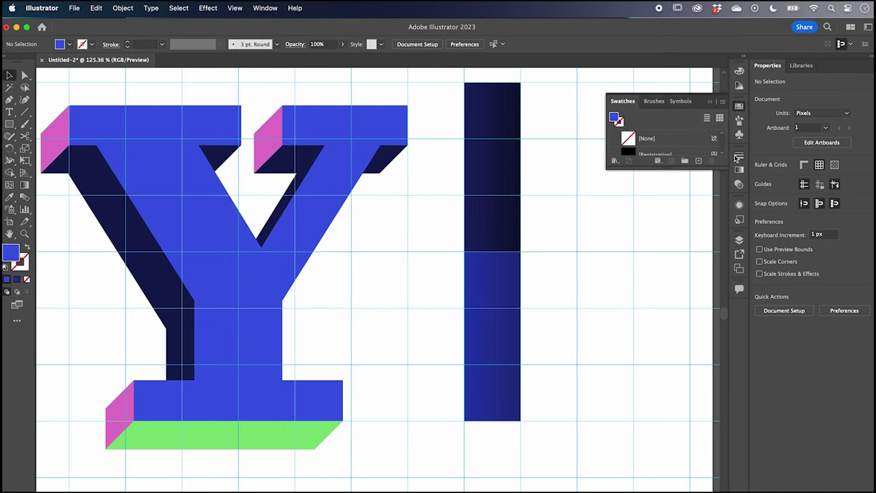
pyautogui.moveTo(727, 168); pyautogui.dragTo(727, 490)
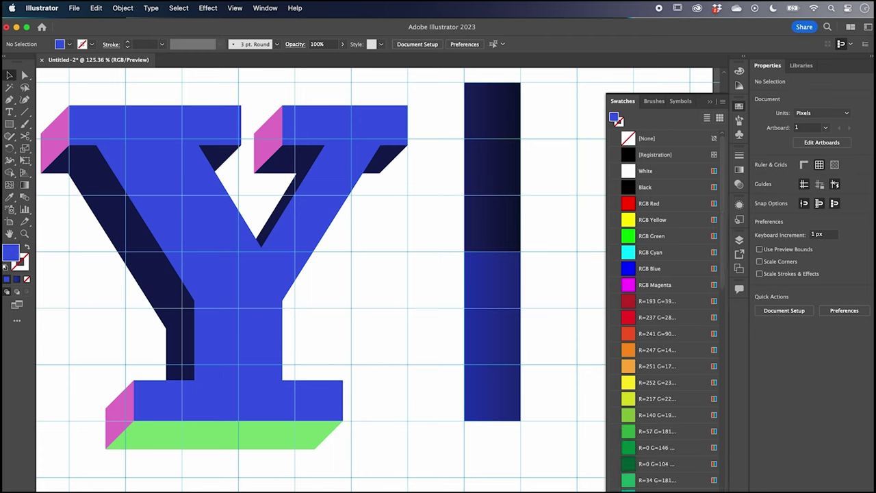
pyautogui.click(723, 102)
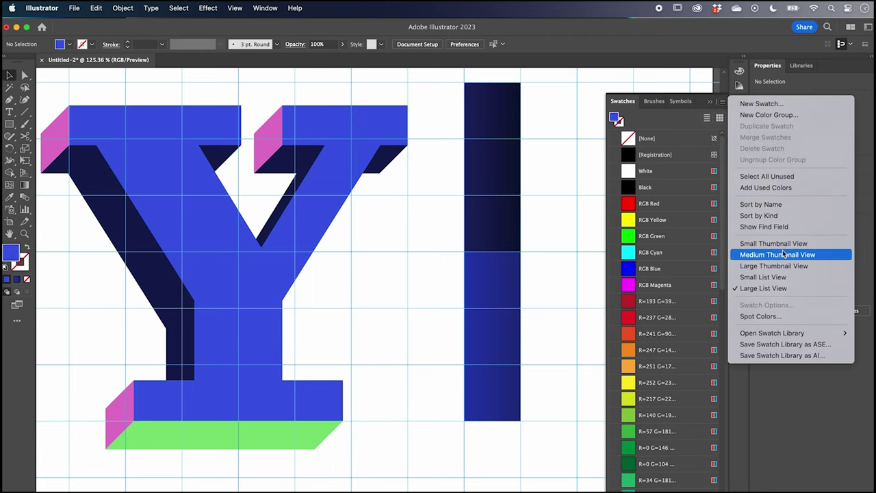
pyautogui.click(763, 288)
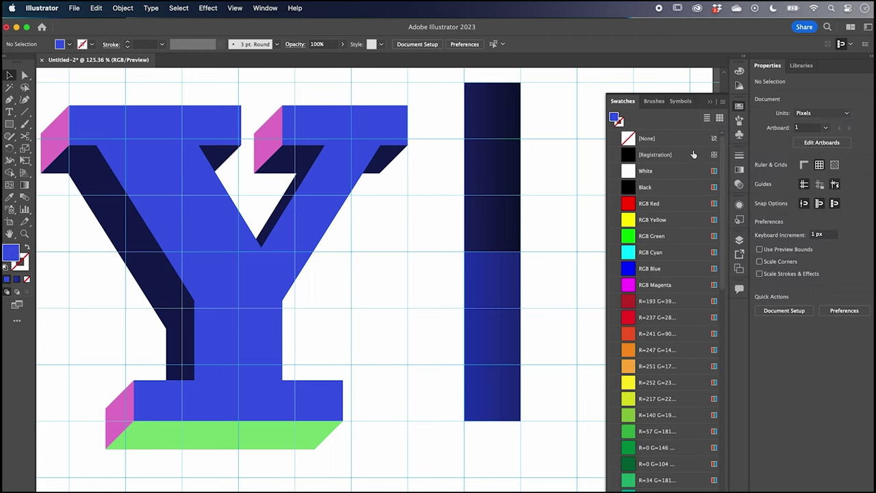
pyautogui.click(722, 102)
pyautogui.click(762, 277)
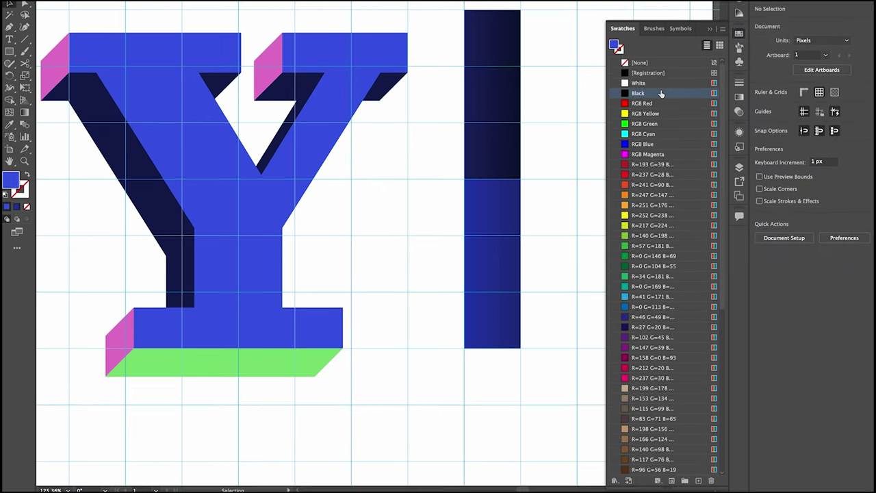
# Delete all default swatches down through the Grays group.
pyautogui.click(662, 166)
pyautogui.scroll(-6, 656, 293)
pyautogui.keyDown('shift'); pyautogui.click(653, 290); pyautogui.keyUp('shift')
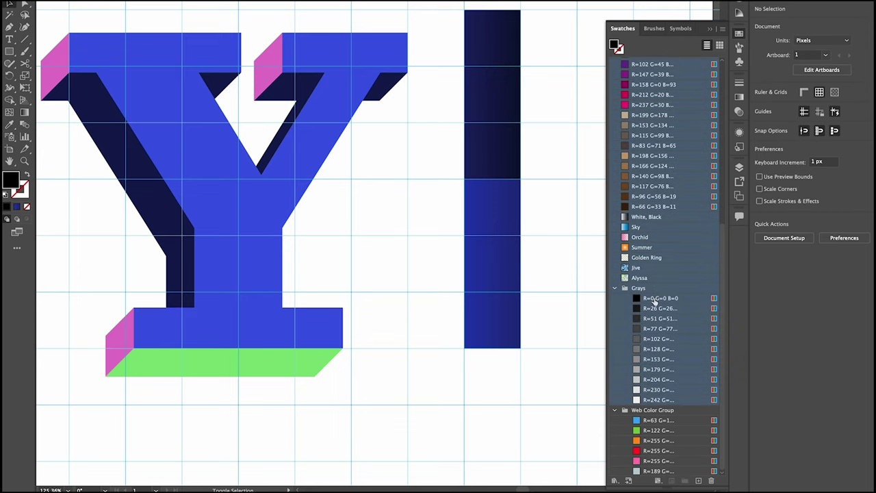
pyautogui.click(711, 480)
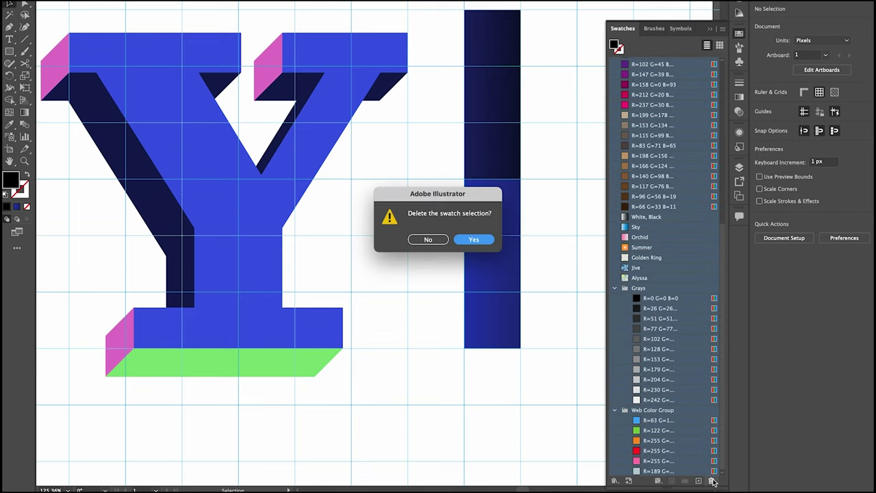
pyautogui.click(475, 240)
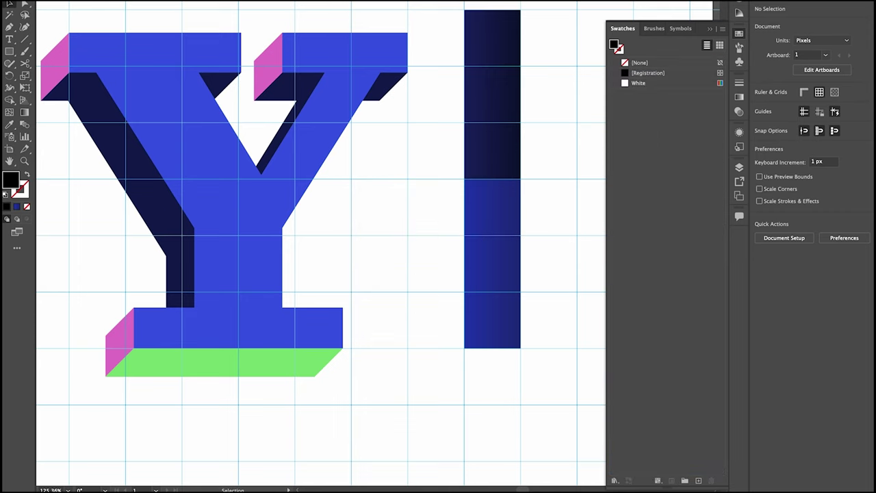
# Save the Y's blue as a swatch and the two gradients as Grad1 and Grad2.
pyautogui.click(360, 69)
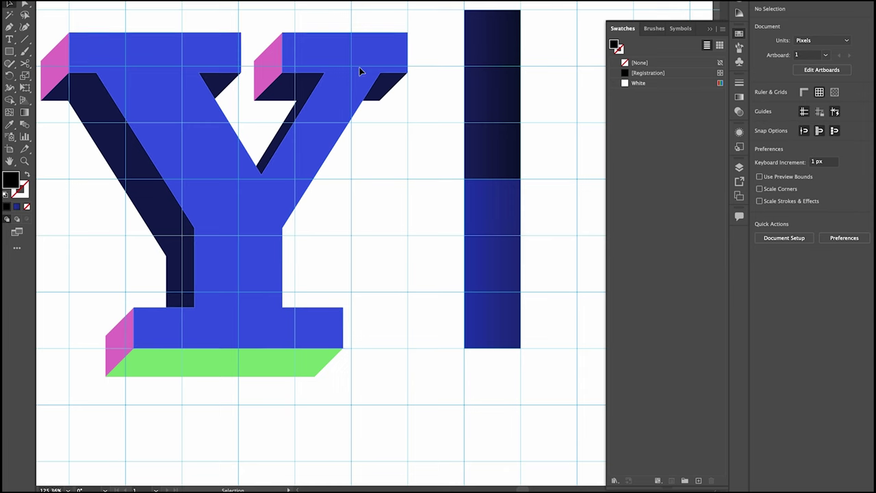
pyautogui.click(698, 480)
pyautogui.click(486, 306)
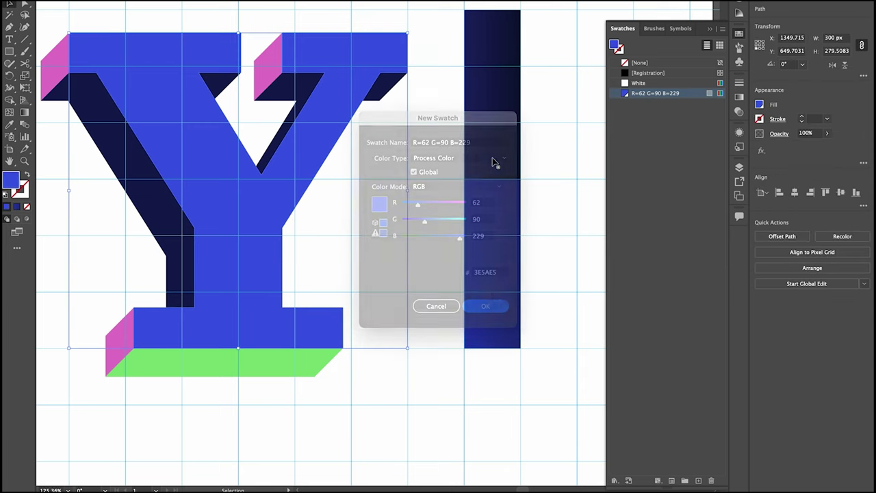
pyautogui.click(494, 163)
pyautogui.click(698, 481)
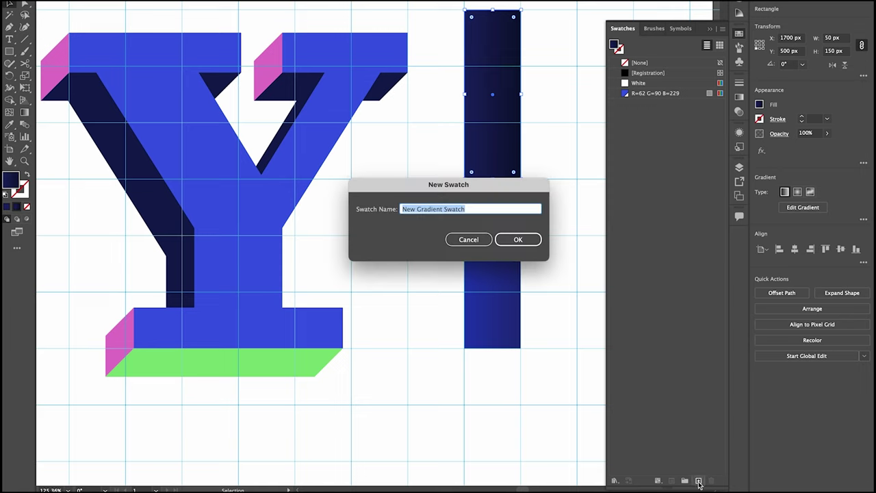
pyautogui.write('Grad 1')
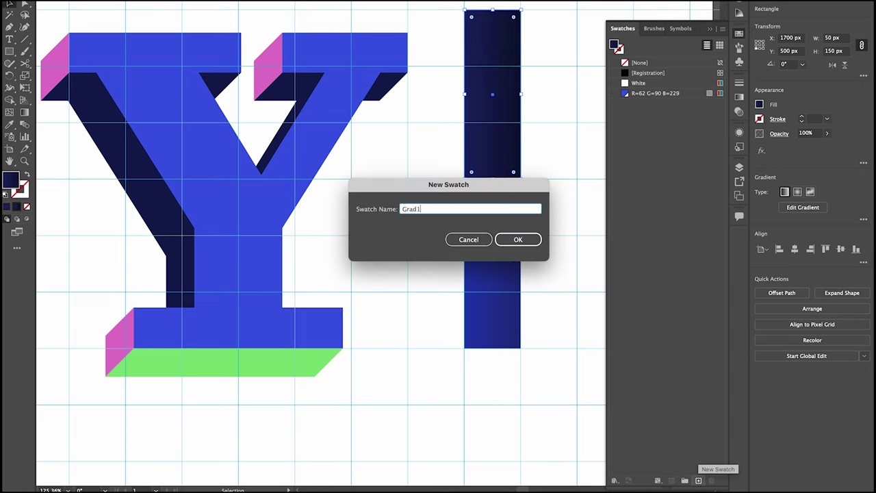
pyautogui.press('Return')
pyautogui.click(507, 328)
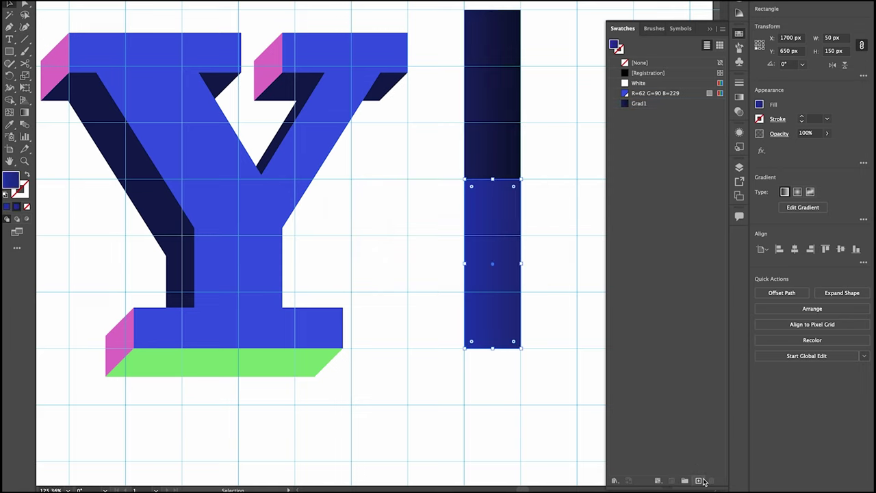
pyautogui.click(699, 480)
pyautogui.write('GR')
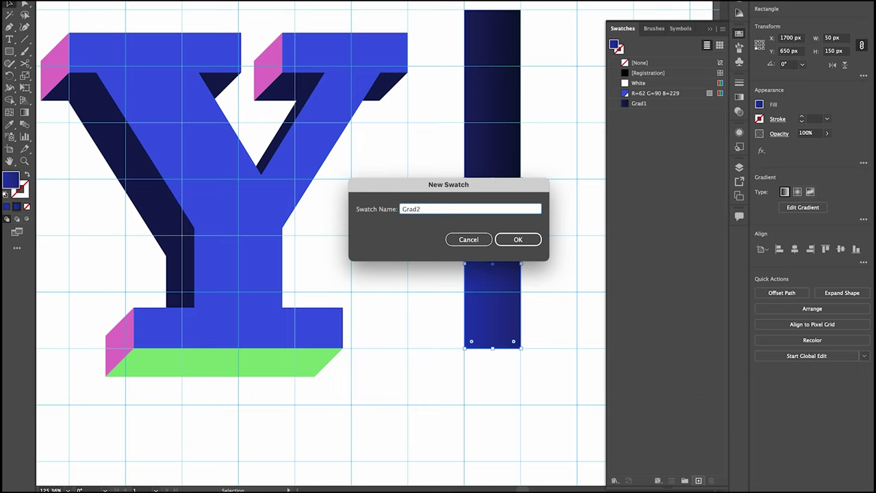
pyautogui.press('Return')
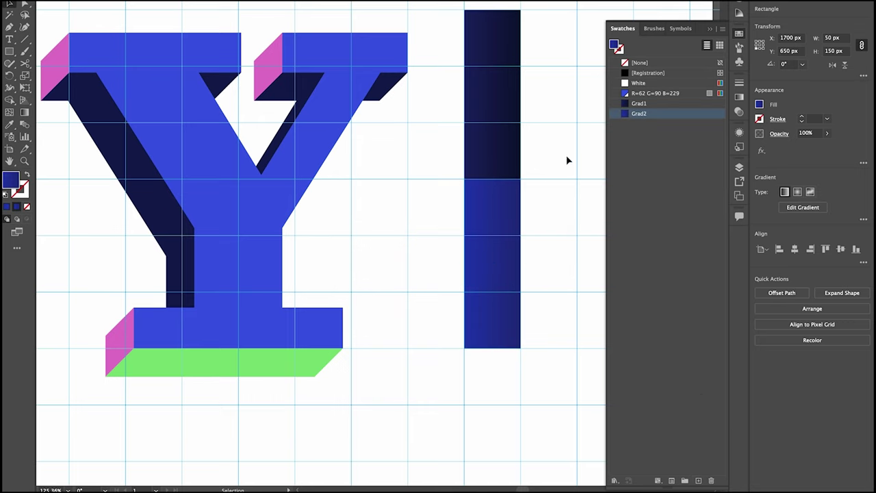
pyautogui.click(567, 160)
# Fill the right-arm pink bevel with Grad2 and hide the guides.
pyautogui.click(267, 71)
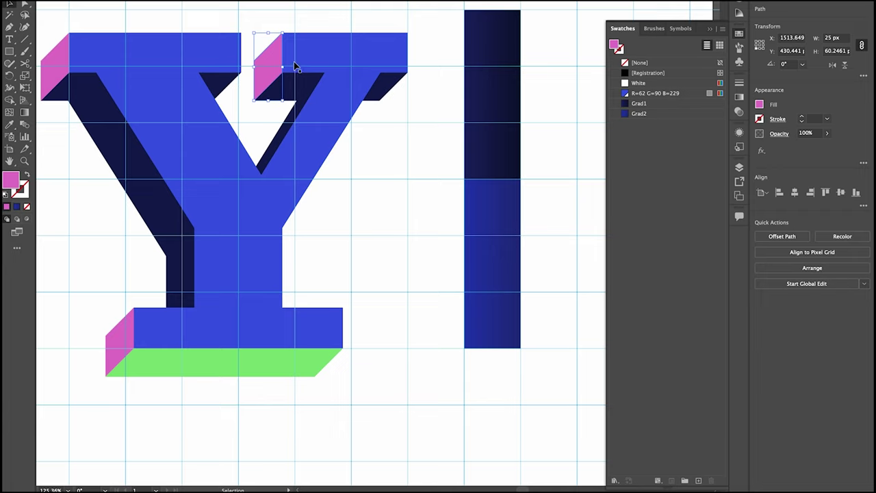
pyautogui.moveTo(225, 17); pyautogui.dragTo(272, 20)
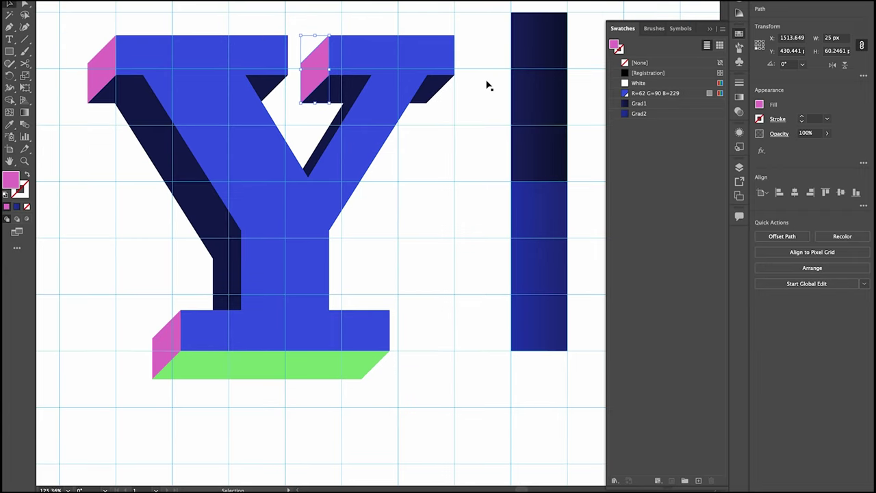
pyautogui.click(648, 115)
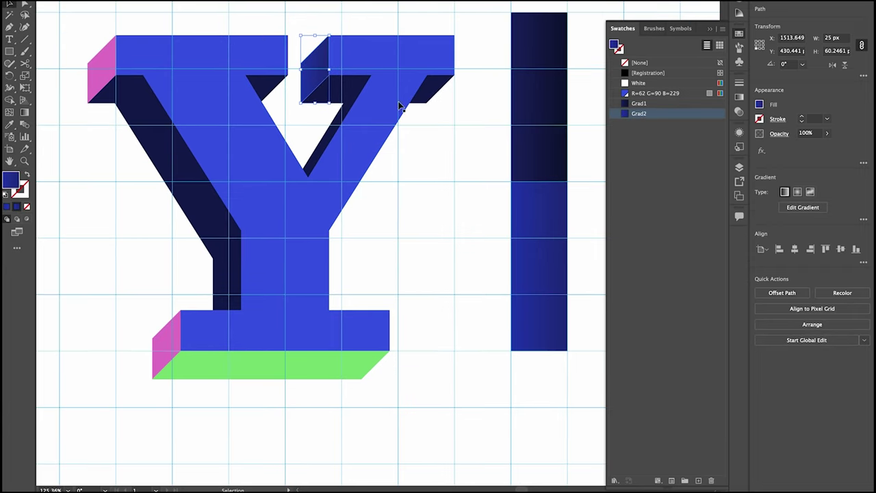
pyautogui.click(344, 32)
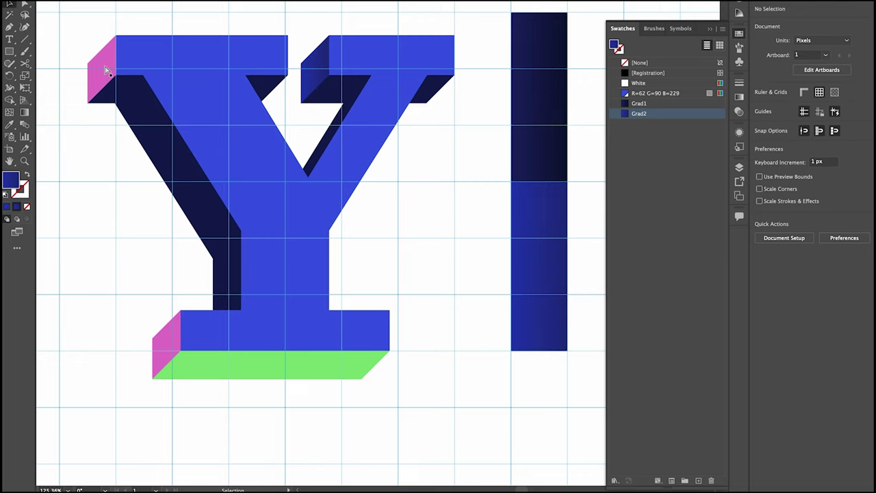
pyautogui.hotkey('ctrl', ';')
# Fill the left-arm and bottom-left pink bevels with Grad2.
pyautogui.click(98, 75)
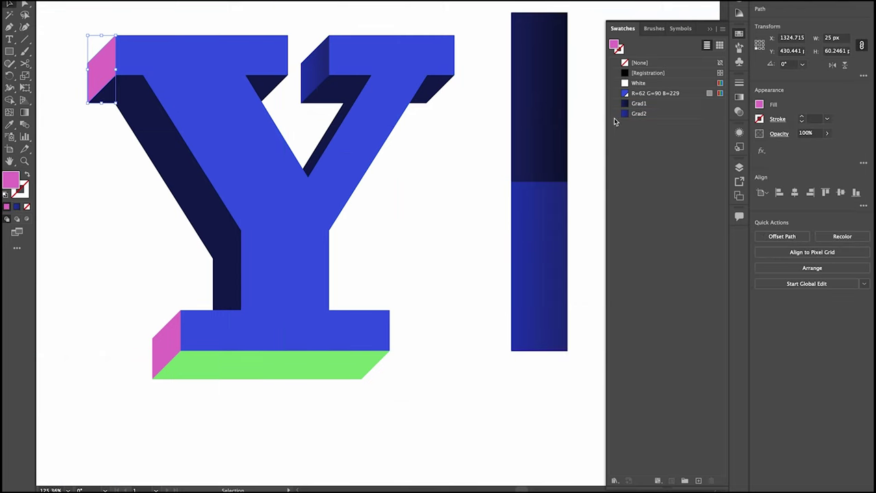
pyautogui.click(655, 115)
pyautogui.click(209, 33)
pyautogui.press('z')
pyautogui.moveTo(117, 59); pyautogui.dragTo(425, 215)
pyautogui.press('v')
pyautogui.click(221, 405)
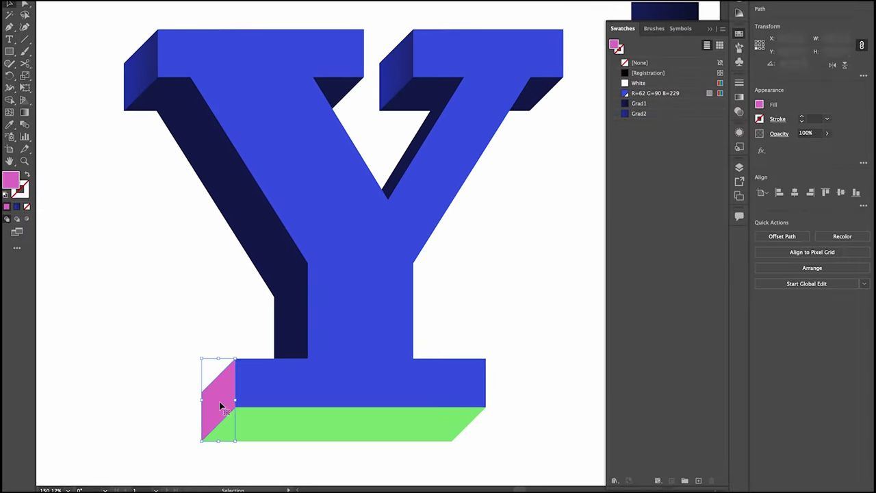
pyautogui.click(662, 114)
pyautogui.hotkey('ctrl', 'shift', 'a')
# Select the green bottom bevel and zoom in on it.
pyautogui.click(272, 257)
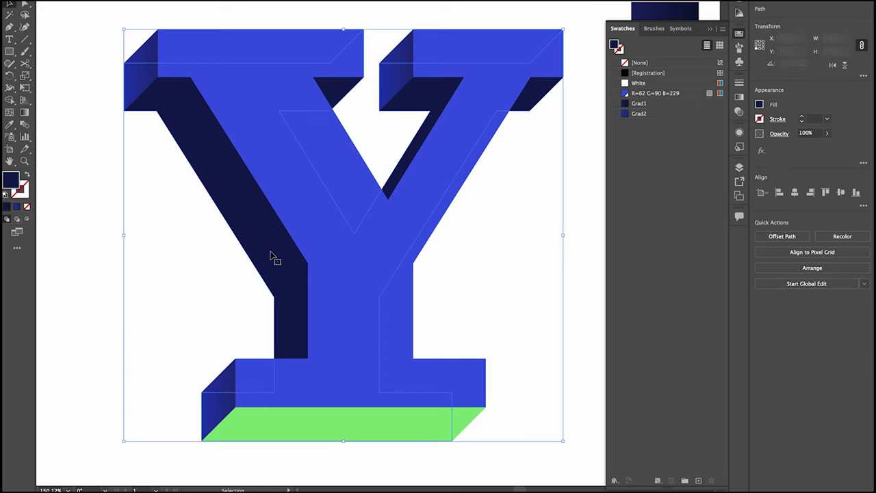
pyautogui.click(416, 427)
pyautogui.press('z')
pyautogui.moveTo(416, 427); pyautogui.dragTo(697, 106)
# Fill the green bottom bevel with Grad1 and set its gradient angle to 90°.
pyautogui.click(648, 104)
pyautogui.moveTo(504, 253); pyautogui.dragTo(443, 292)
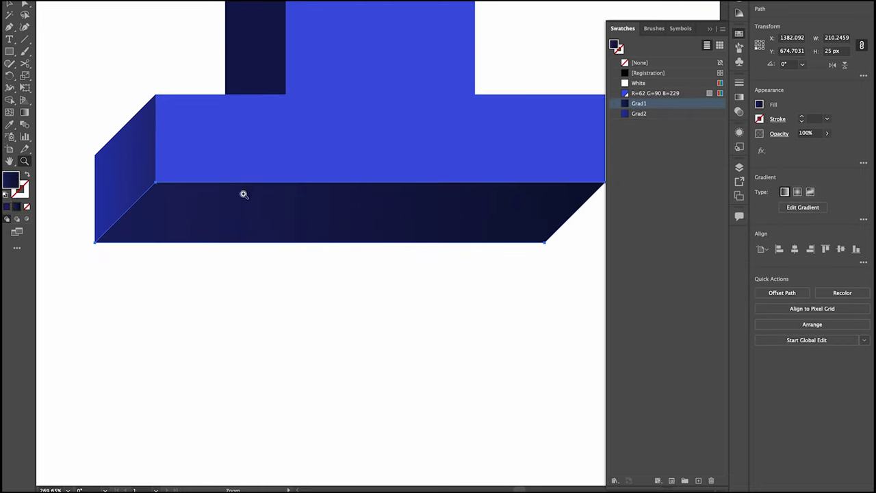
pyautogui.click(784, 193)
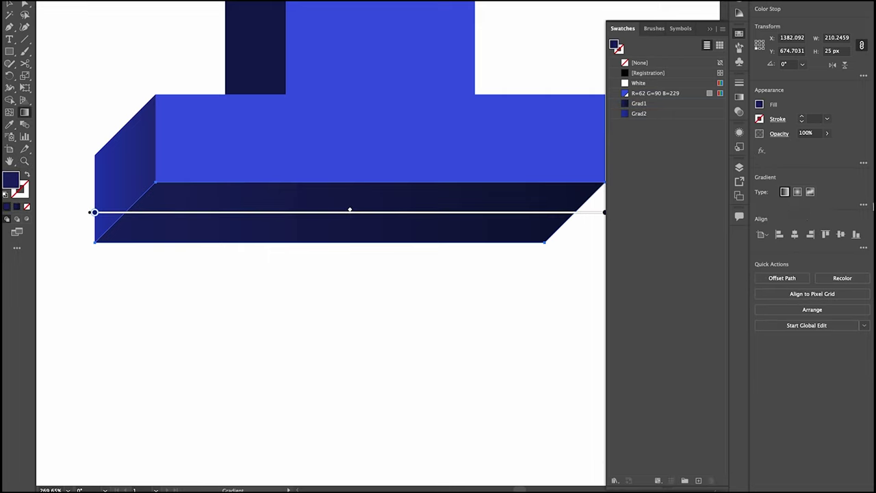
pyautogui.click(863, 204)
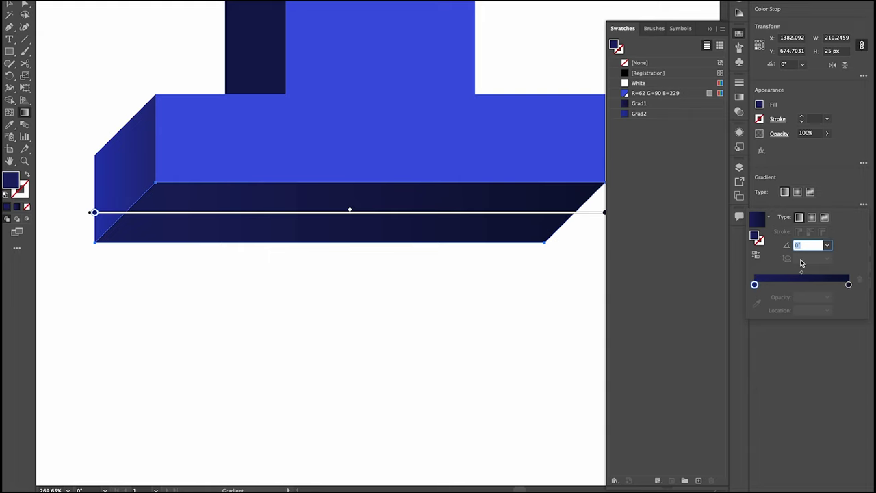
pyautogui.write('90')
pyautogui.press('Return')
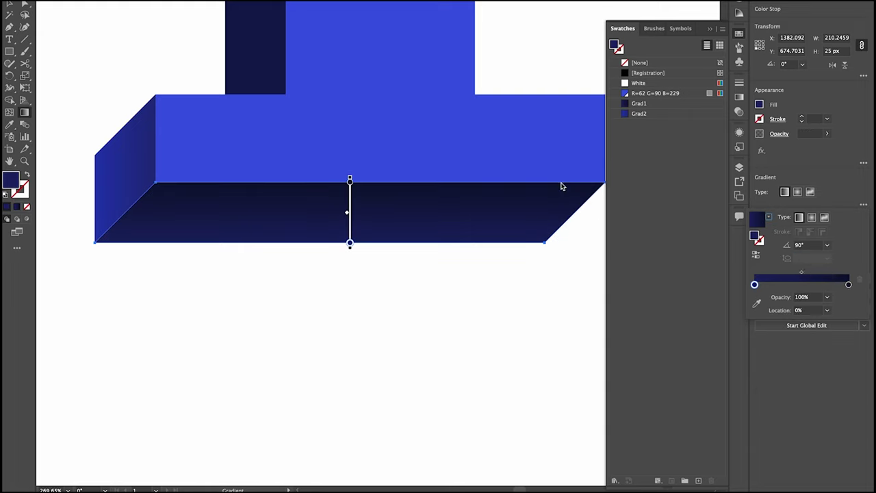
pyautogui.click(197, 282)
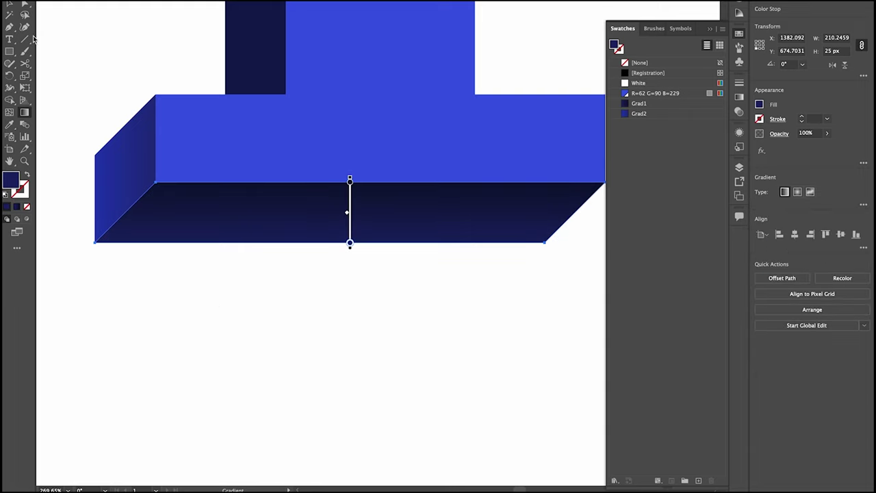
# Apply Grad1 to the Y's shadow shapes with a 90° gradient angle.
pyautogui.press('v')
pyautogui.click(401, 358)
pyautogui.scroll(-3, 460, 308)
pyautogui.scroll(-1, 461, 309)
pyautogui.click(270, 211)
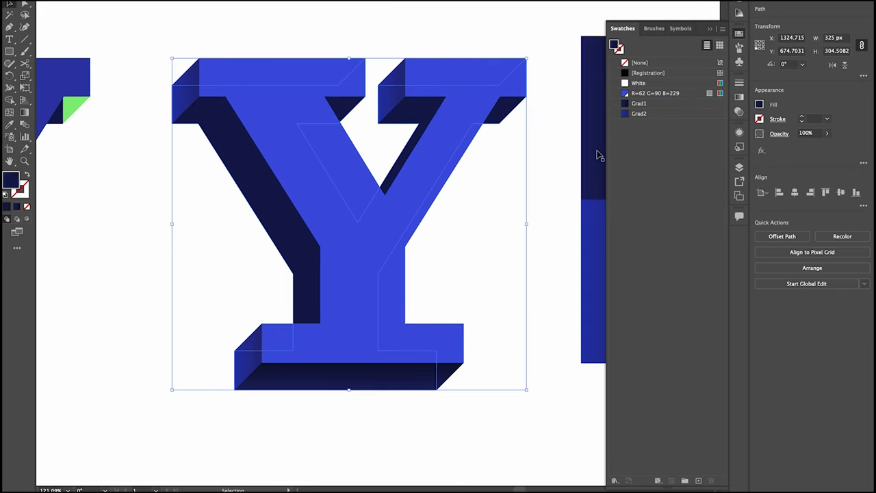
pyautogui.click(642, 105)
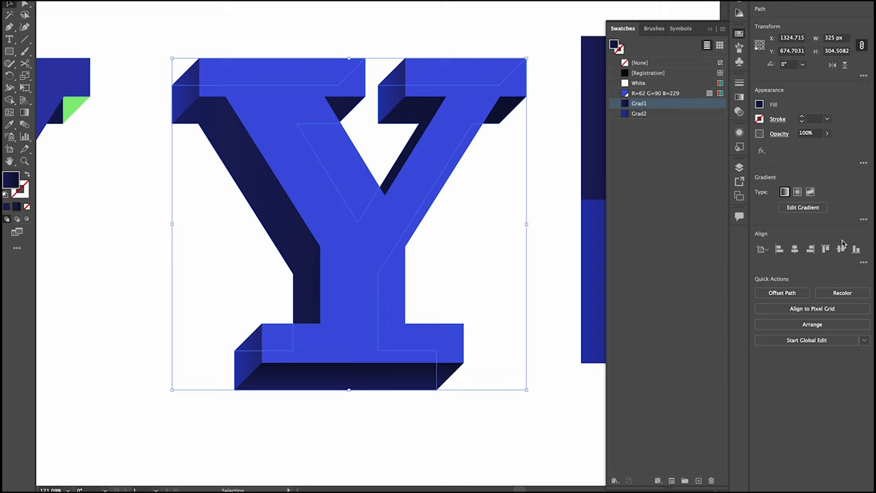
pyautogui.press('g')
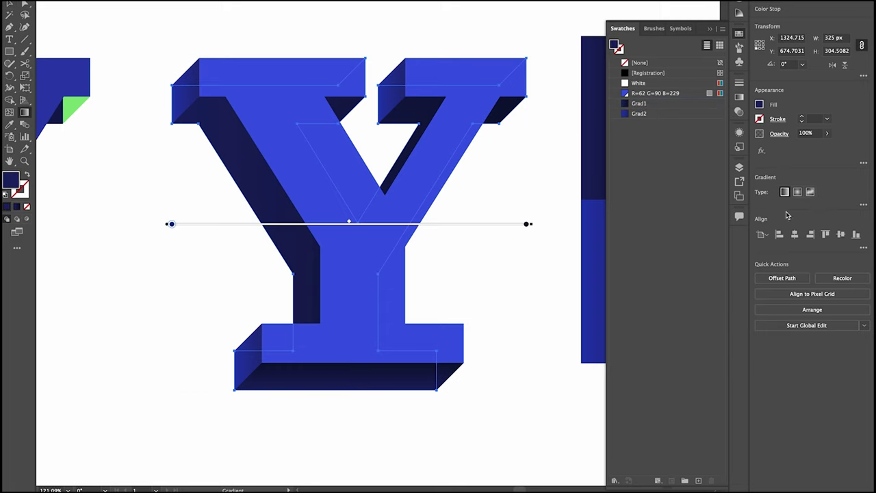
pyautogui.click(863, 204)
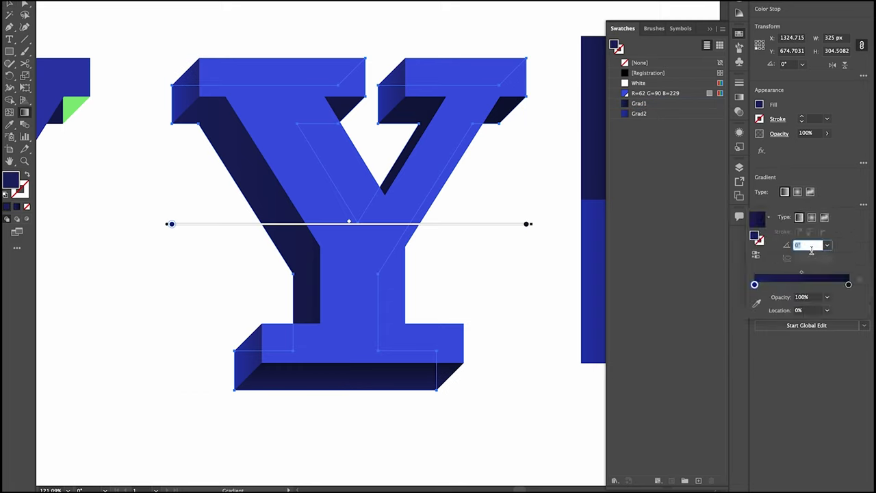
pyautogui.write('90')
pyautogui.press('Return')
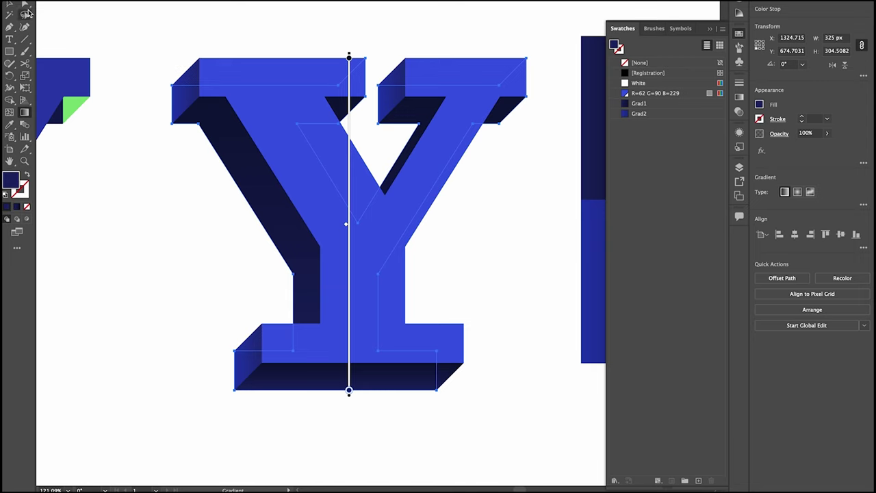
pyautogui.click(9, 6)
pyautogui.click(262, 21)
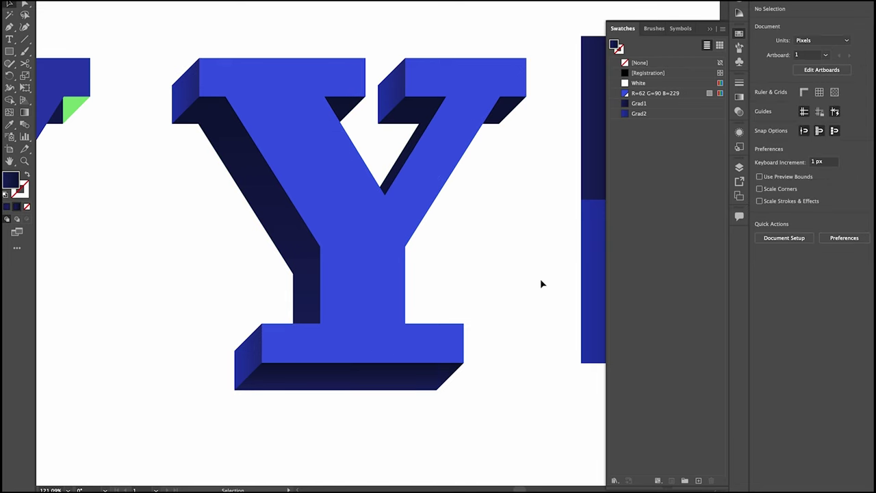
pyautogui.press('z')
pyautogui.moveTo(434, 78); pyautogui.dragTo(392, 143)
pyautogui.keyDown('alt'); pyautogui.click(353, 149); pyautogui.keyUp('alt')
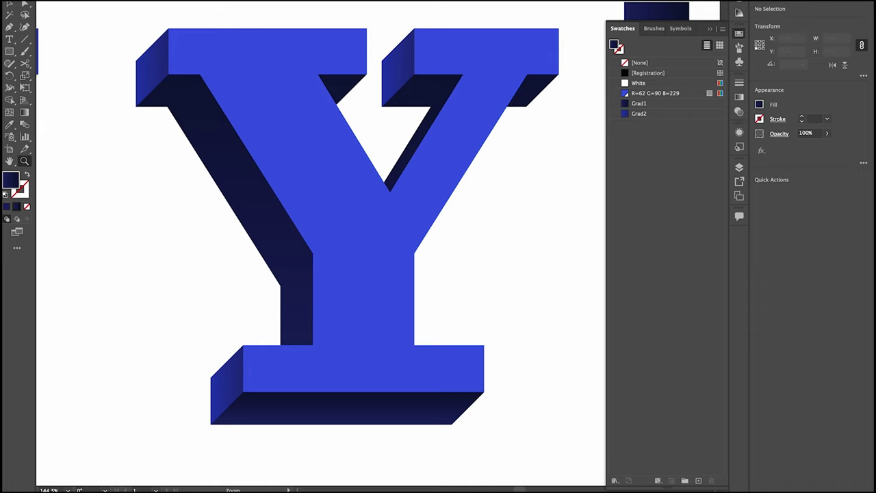
pyautogui.press('v')
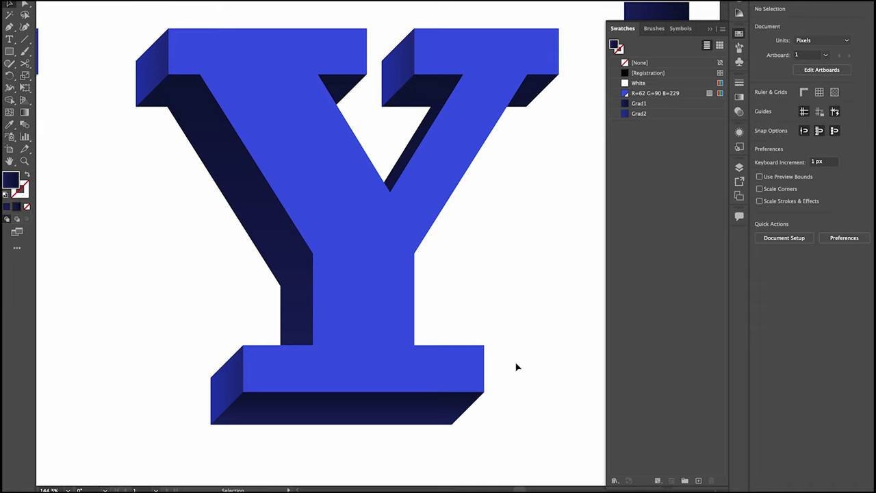
pyautogui.click(441, 407)
# Select the bottom shadow face and check the Grad1 swatch settings.
pyautogui.keyDown('shift'); pyautogui.click(293, 262); pyautogui.keyUp('shift')
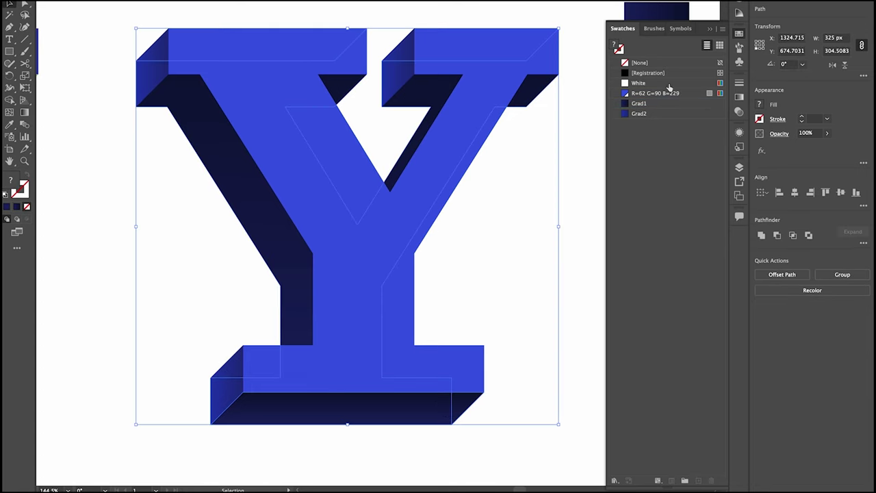
pyautogui.click(573, 332)
pyautogui.click(440, 405)
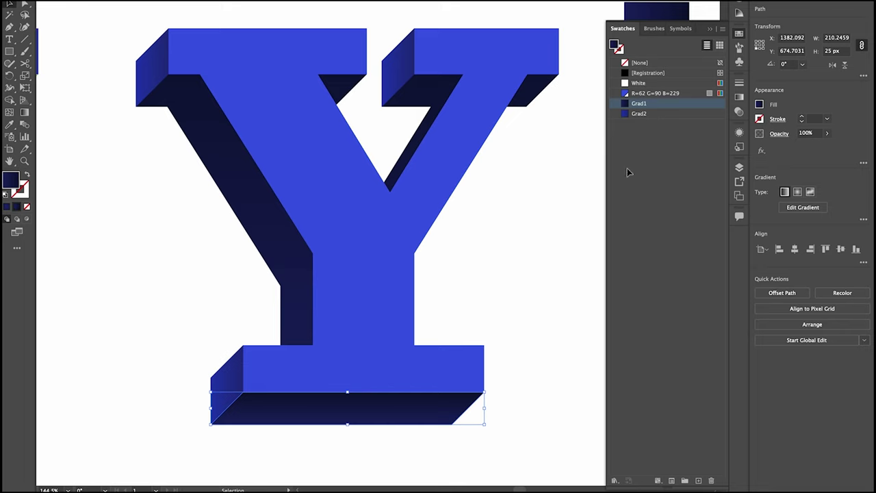
pyautogui.click(802, 207)
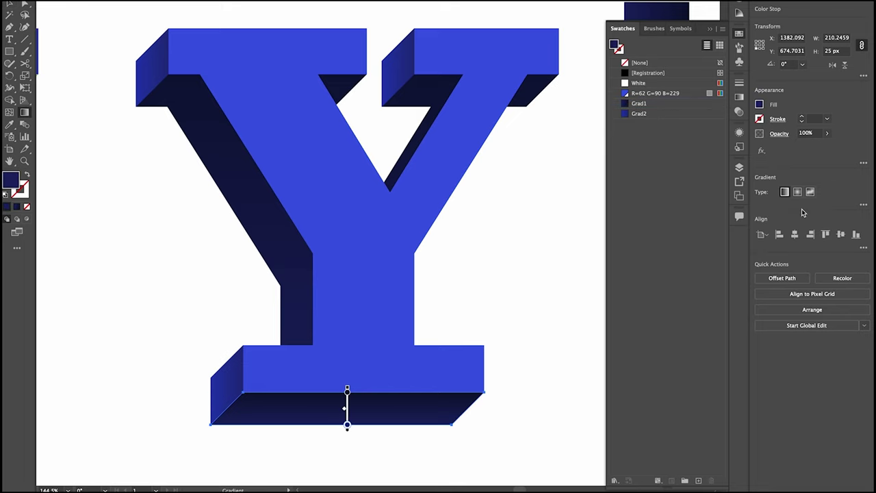
pyautogui.click(14, 5)
pyautogui.doubleClick(625, 106)
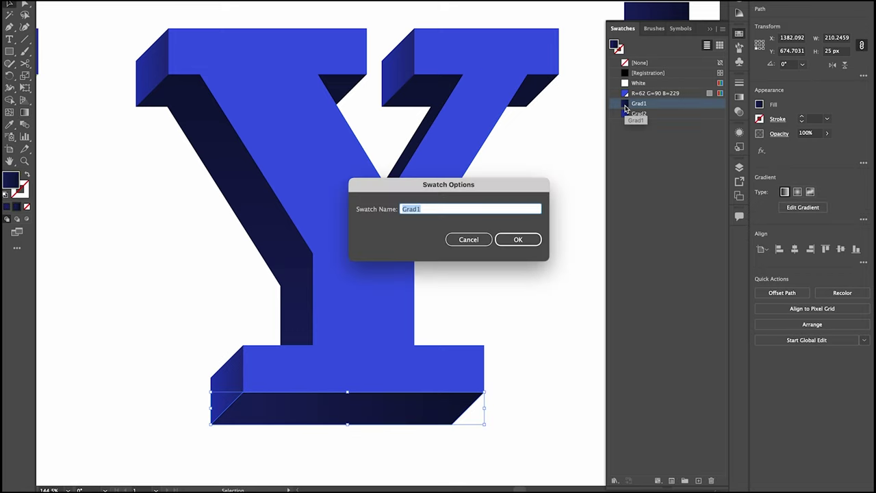
pyautogui.click(479, 239)
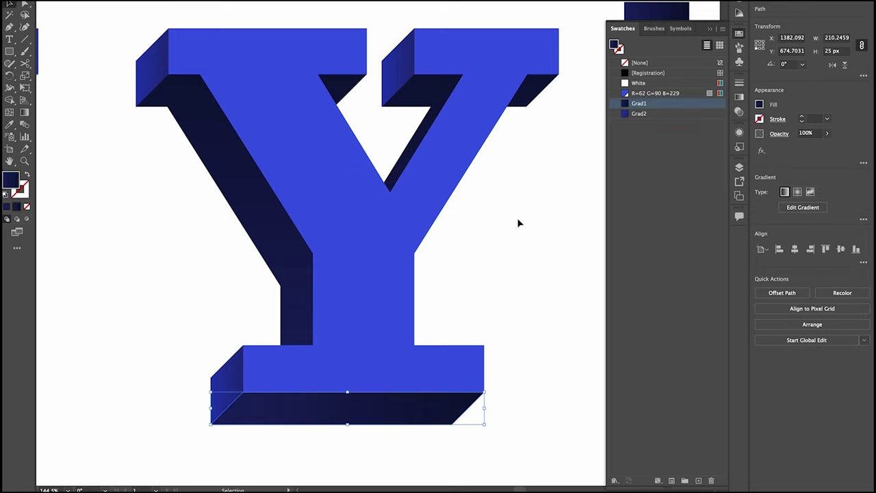
# Set the bottom face's gradient to 90° and its left stop brightness to 50.
pyautogui.click(809, 207)
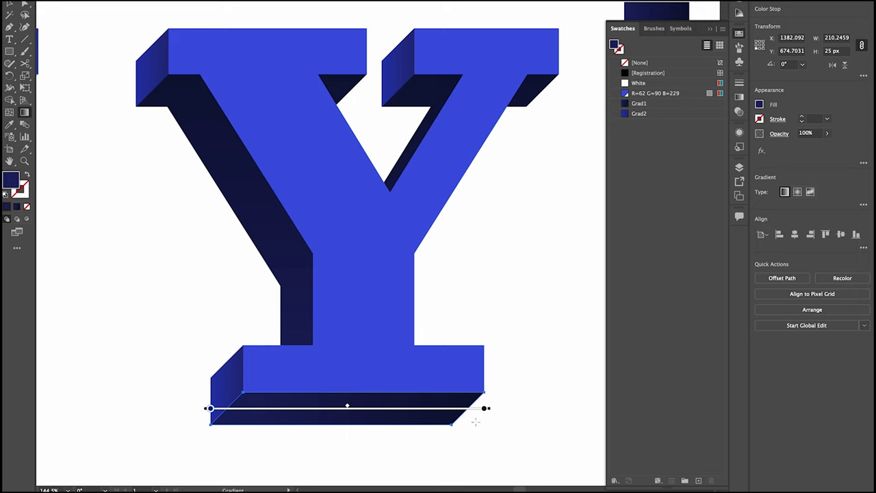
pyautogui.click(863, 204)
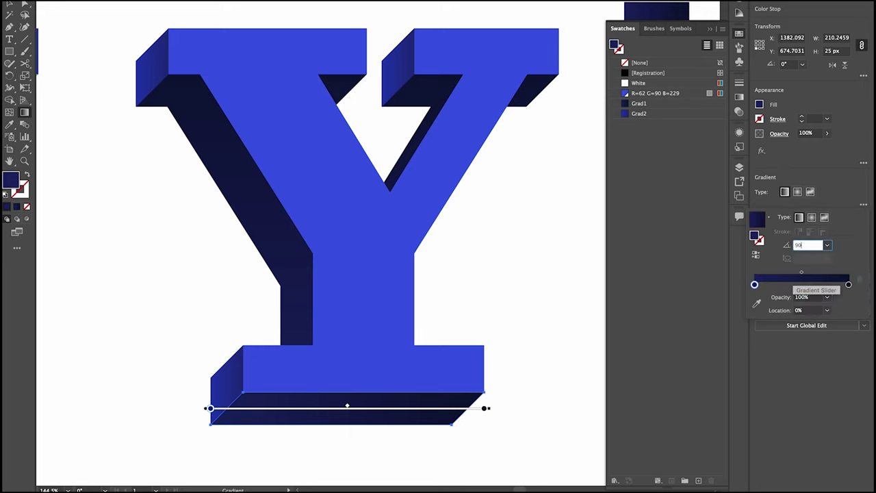
pyautogui.press('Return')
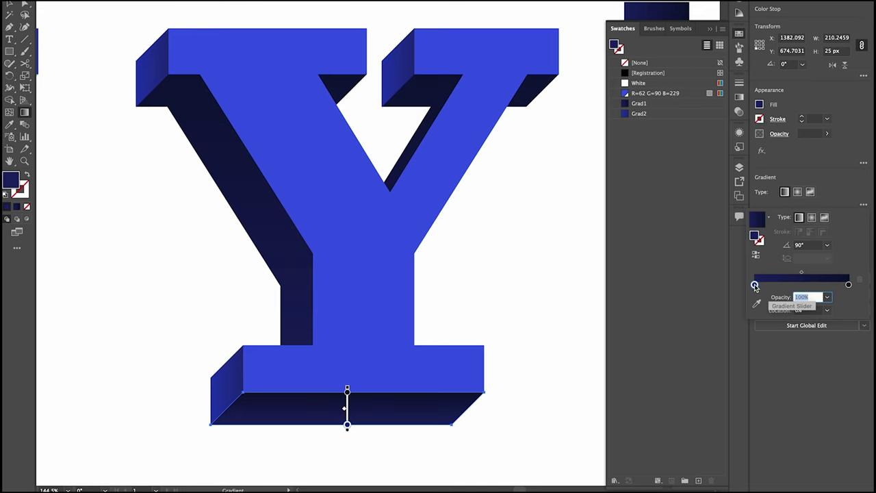
pyautogui.doubleClick(755, 285)
pyautogui.click(832, 355)
pyautogui.write('50')
pyautogui.press('Tab')
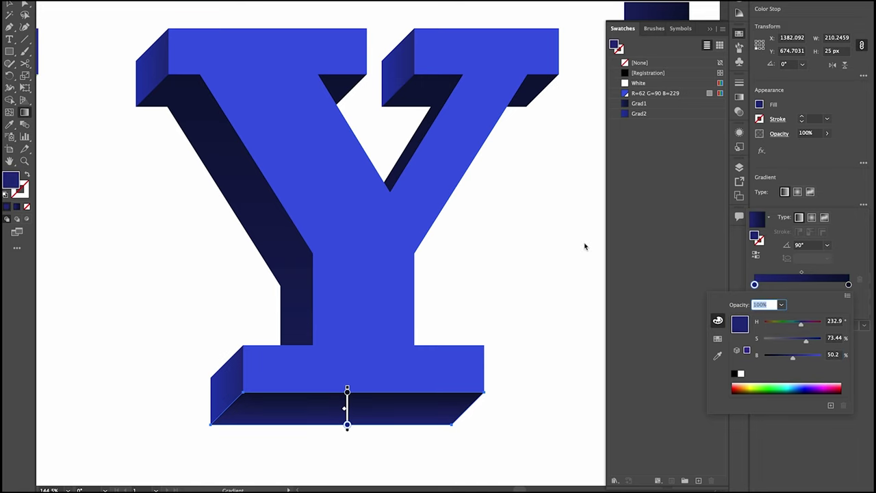
pyautogui.press('Return')
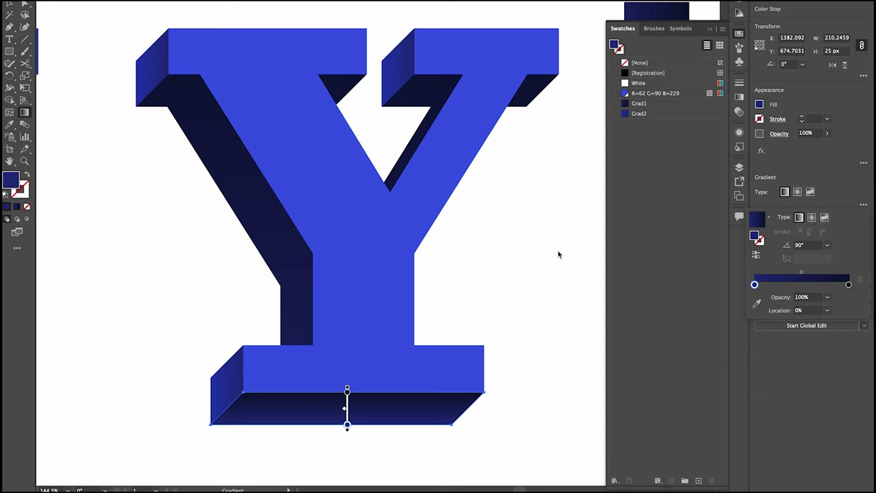
# Switch between Selection and Direct Selection on the Y, then clear the selection.
pyautogui.click(9, 5)
pyautogui.click(209, 132)
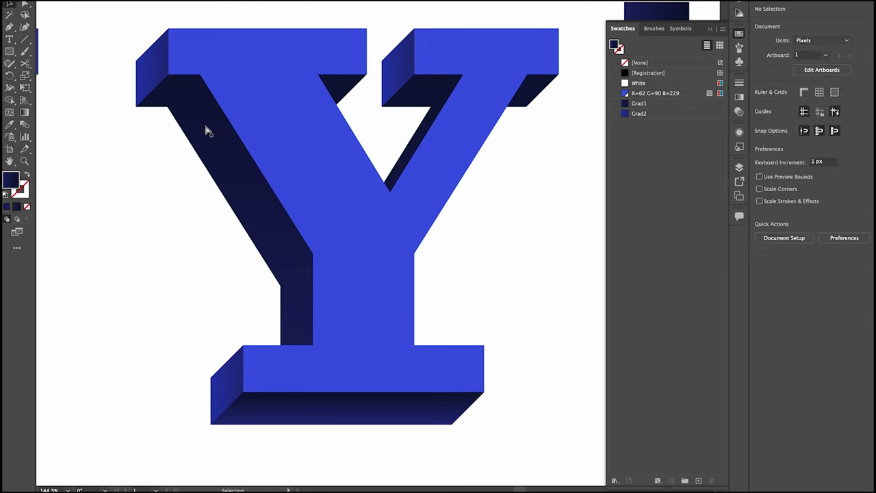
pyautogui.press('a')
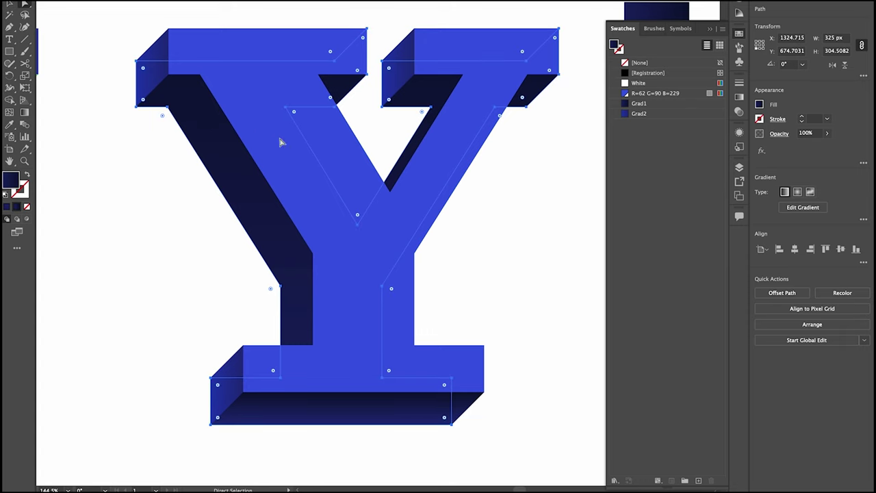
pyautogui.press('i')
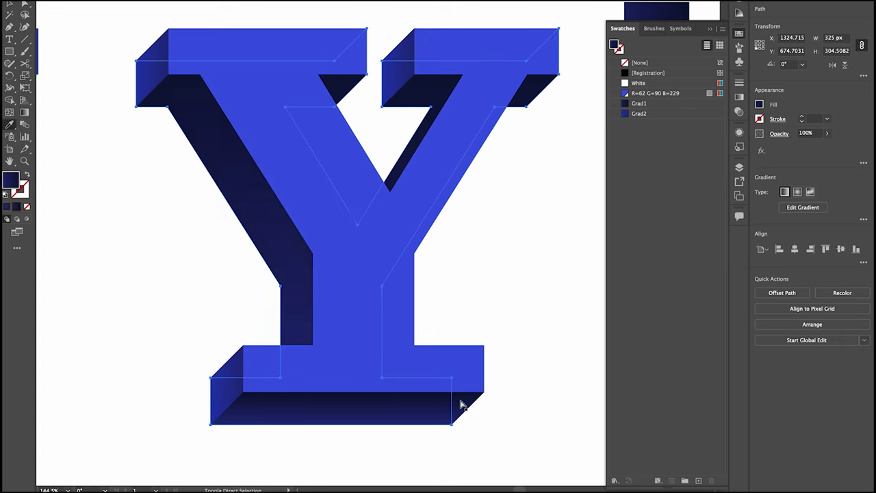
pyautogui.hotkey('ctrl', 'shift', 'a')
pyautogui.press('v')
pyautogui.click(273, 245)
pyautogui.press('a')
pyautogui.press('v')
pyautogui.click(583, 296)
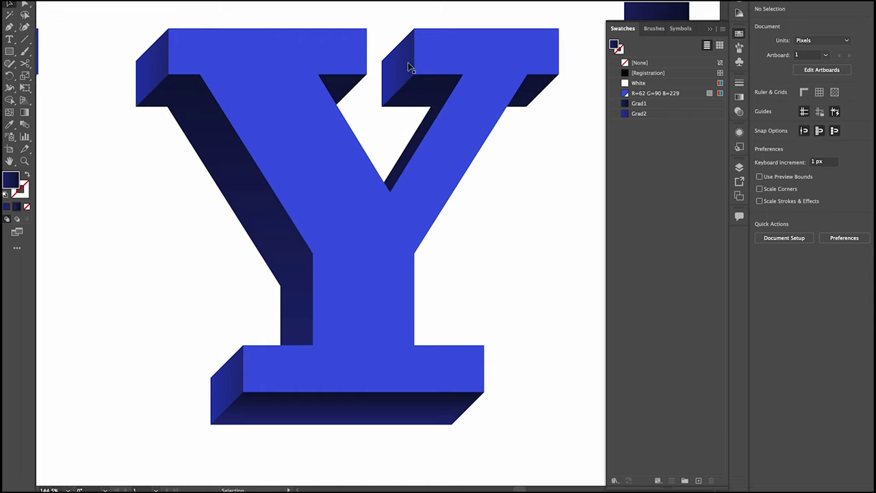
# Darken the top-left serif side face's gradient end stop to 34.9 brightness.
pyautogui.click(154, 74)
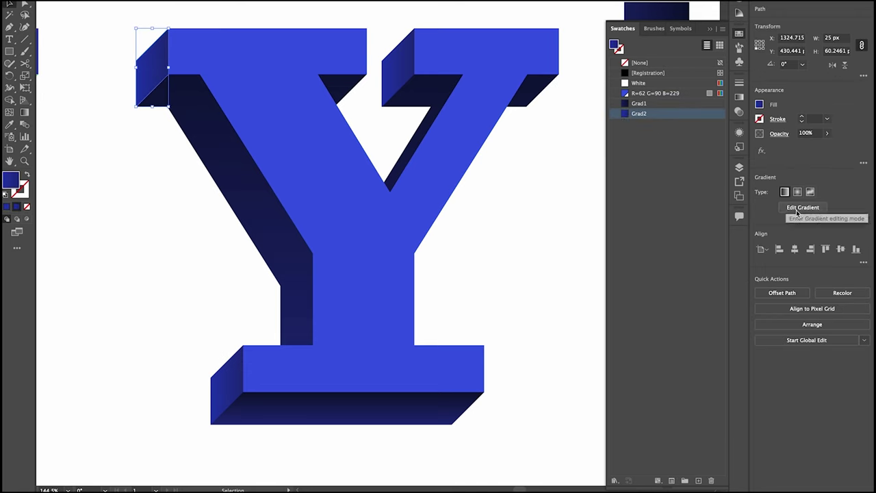
pyautogui.click(796, 209)
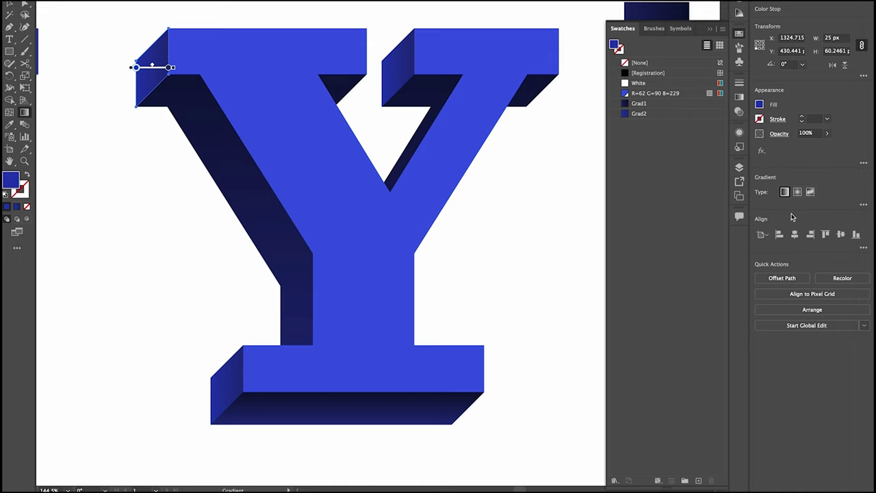
pyautogui.click(169, 67)
pyautogui.doubleClick(169, 68)
pyautogui.click(155, 138)
pyautogui.write('40')
pyautogui.press('Tab')
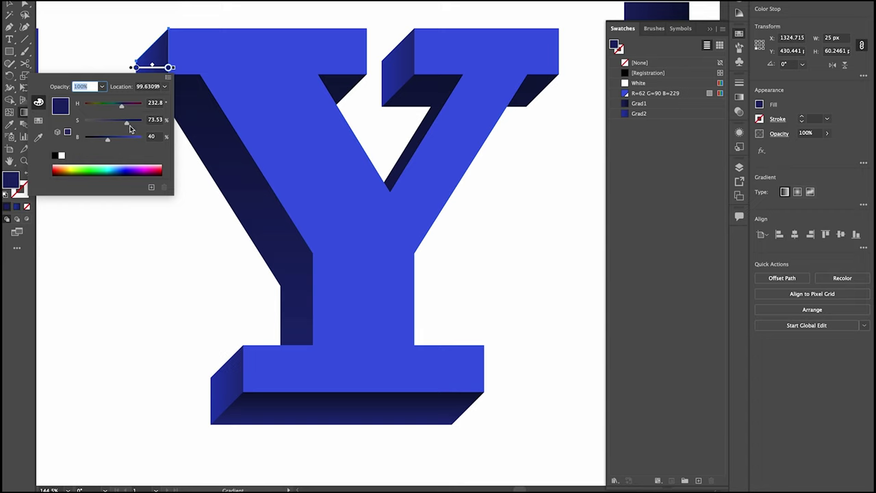
pyautogui.moveTo(112, 140); pyautogui.dragTo(105, 141)
pyautogui.click(152, 137)
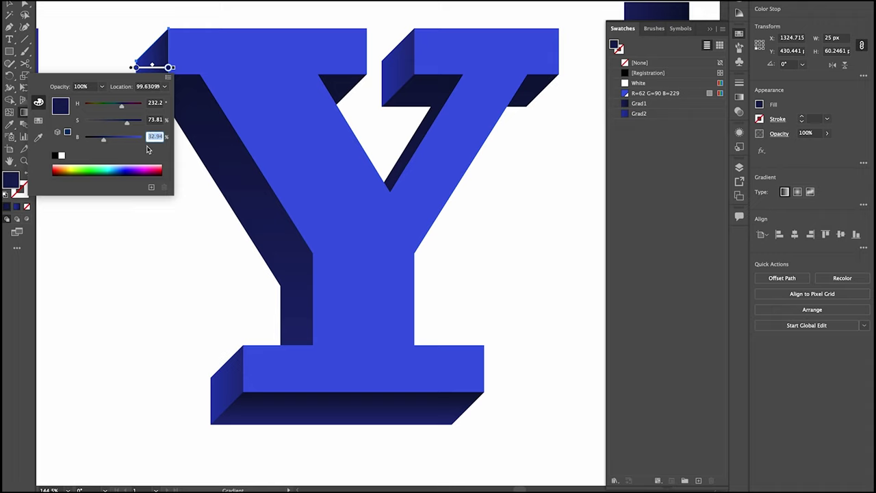
pyautogui.write('34.9')
pyautogui.press('Tab')
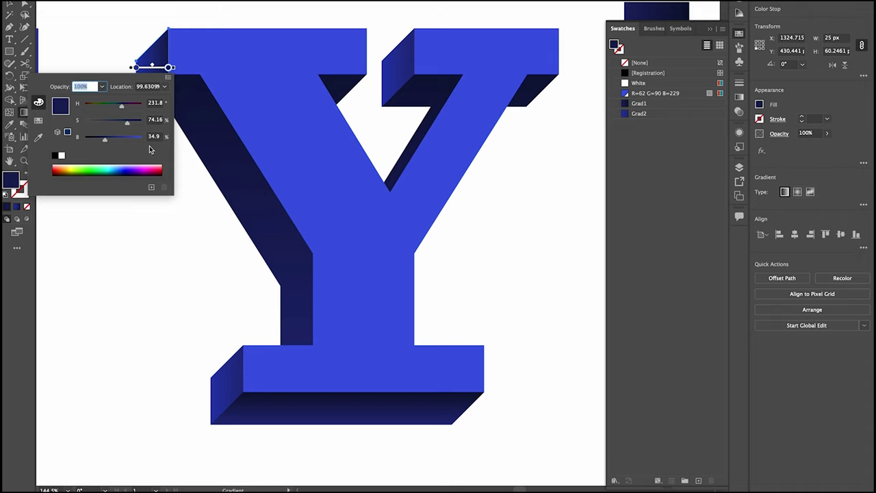
pyautogui.click(85, 39)
# Deselect and select the right serif's side face.
pyautogui.press('v')
pyautogui.click(85, 19)
pyautogui.click(400, 70)
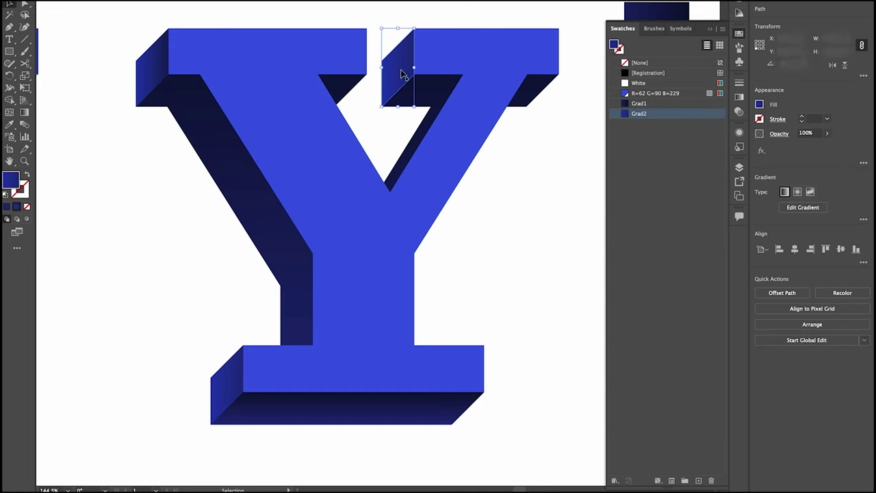
# Save the left serif face and side shape gradients as swatches Grad3 and Grad4.
pyautogui.click(168, 69)
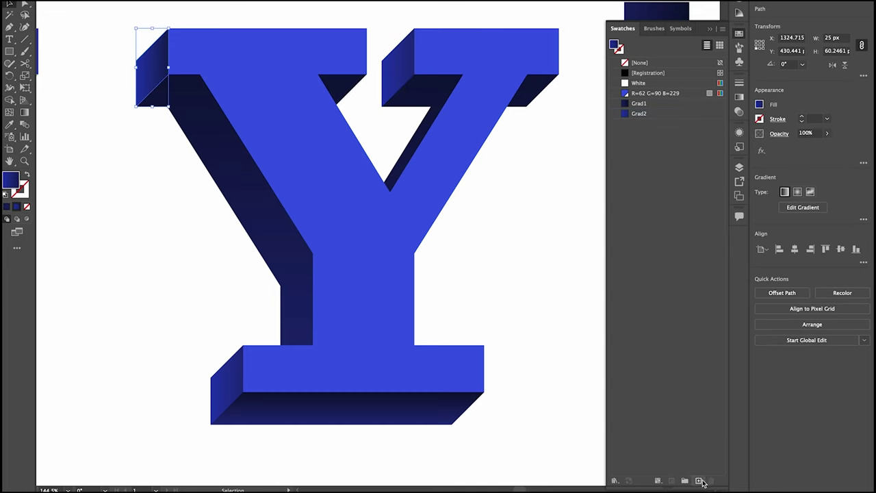
pyautogui.click(698, 481)
pyautogui.write('Grad3')
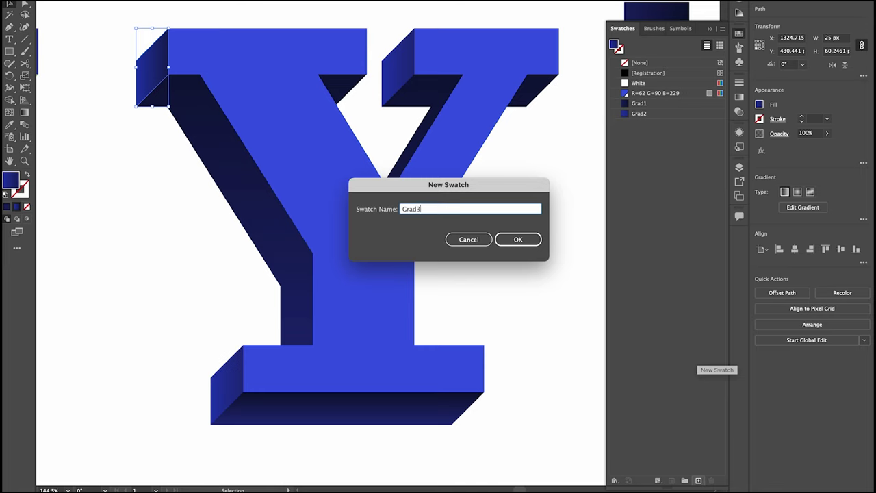
pyautogui.press('Return')
pyautogui.click(306, 273)
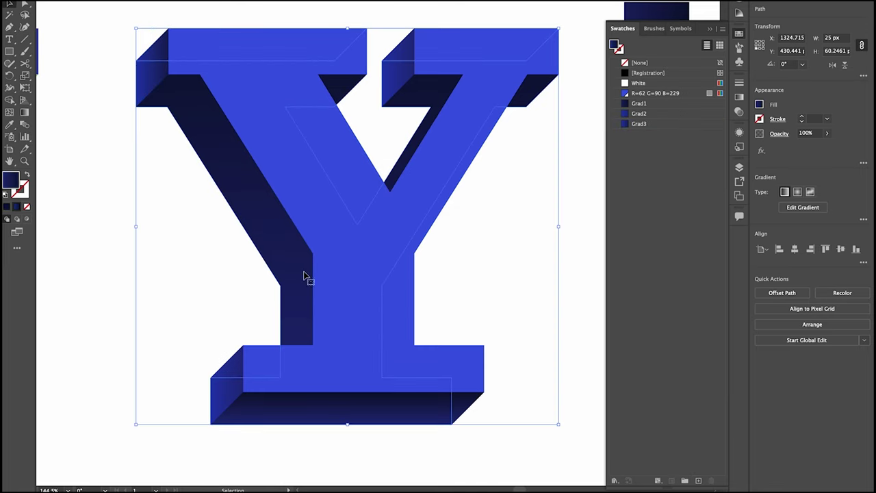
pyautogui.click(698, 480)
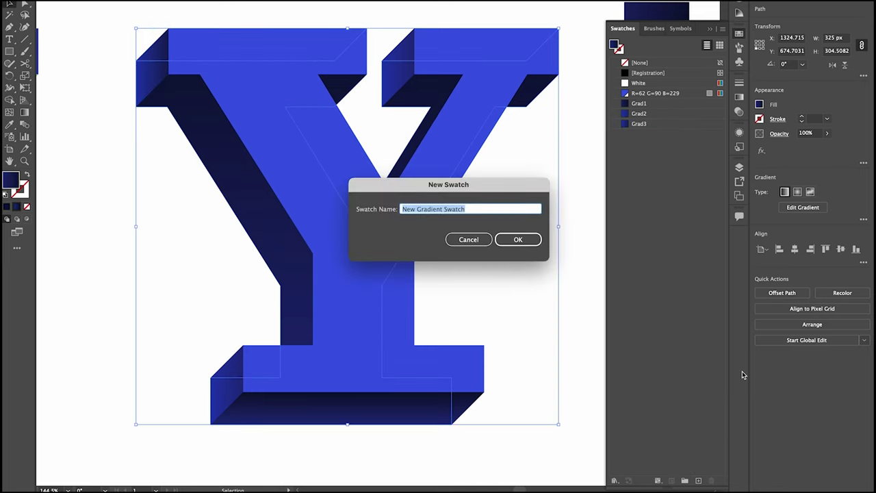
pyautogui.write('GRad4')
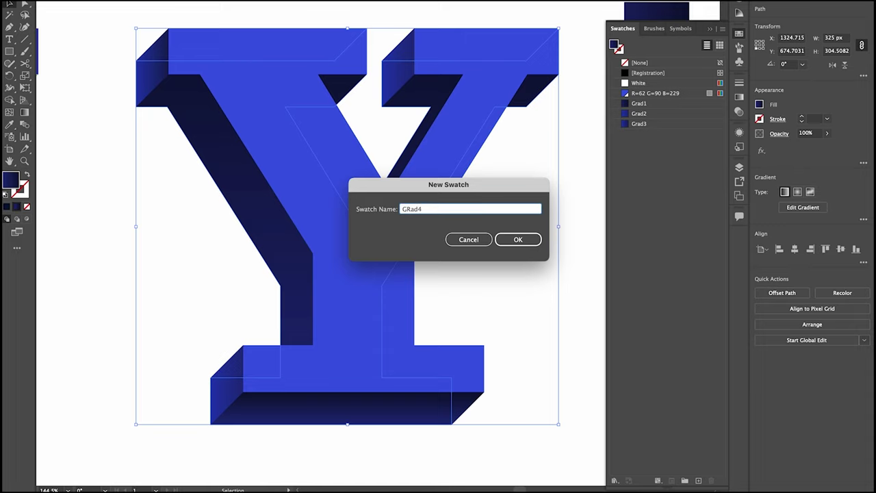
pyautogui.press('Return')
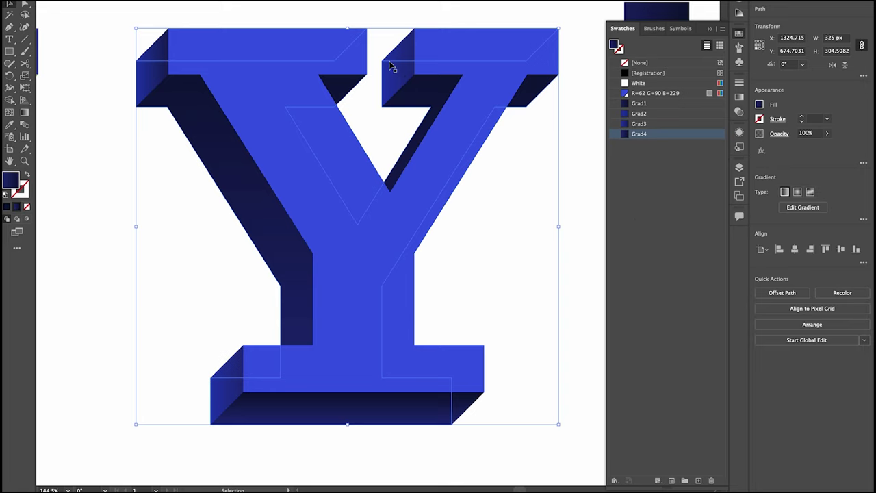
# Apply Grad3 to the upper-right and lower-left side pieces.
pyautogui.click(402, 71)
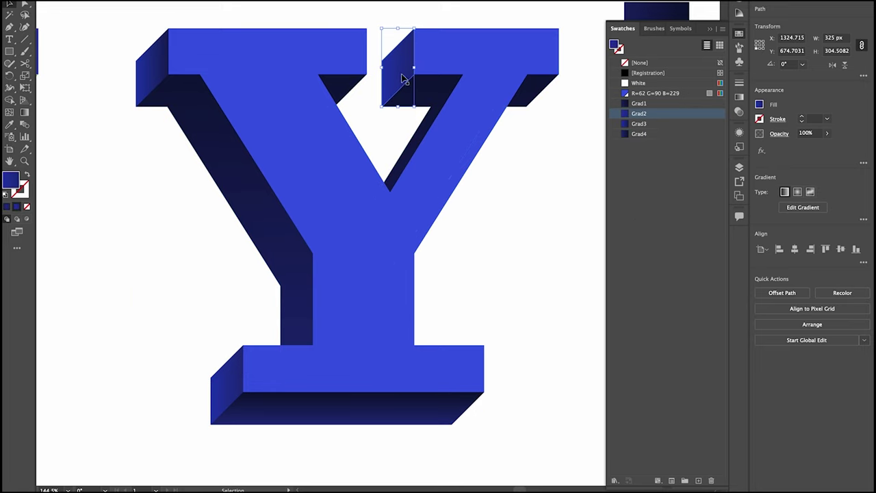
pyautogui.click(649, 124)
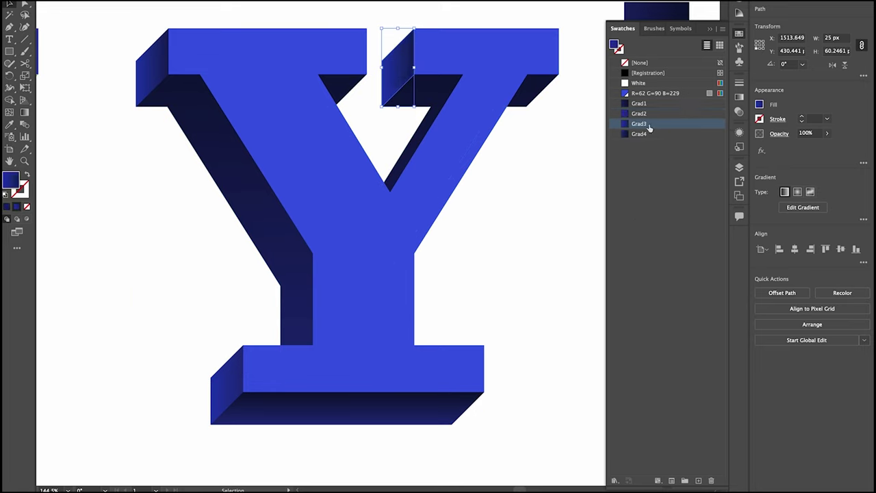
pyautogui.click(221, 387)
pyautogui.click(657, 124)
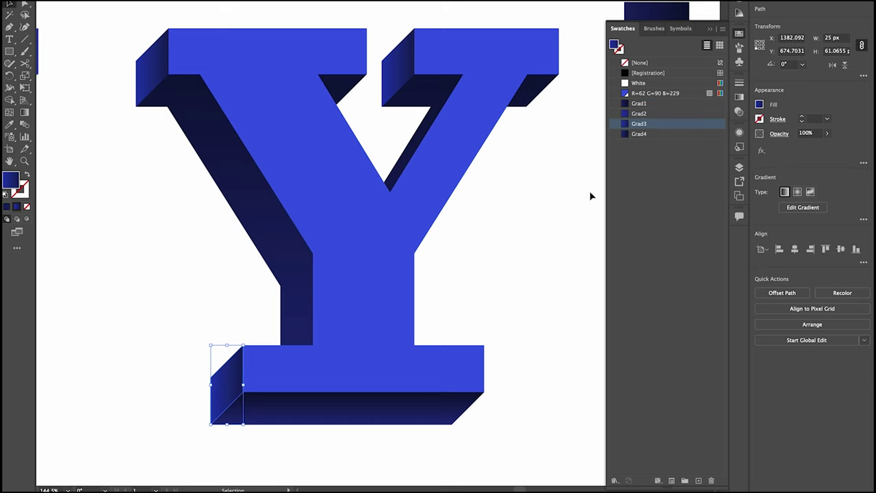
pyautogui.click(493, 288)
# Zoom in to inspect the Y's base, then select the whole right-hand Y.
pyautogui.press('z')
pyautogui.click(317, 382)
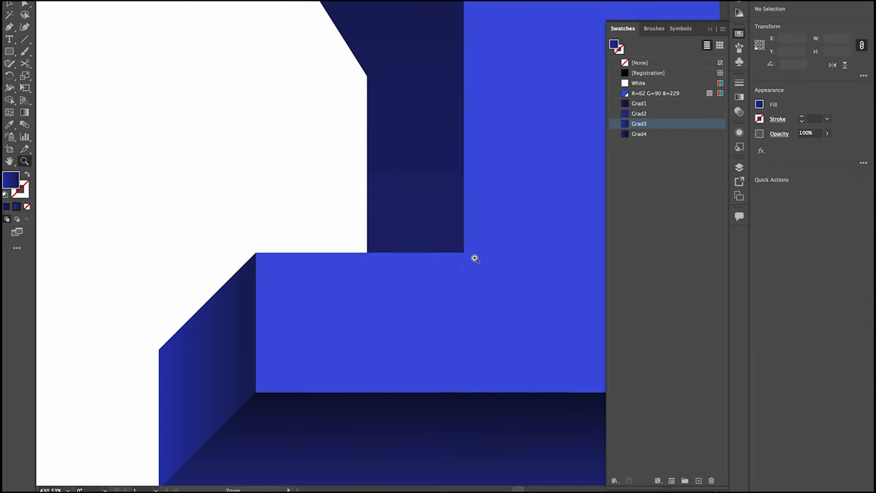
pyautogui.keyDown('alt'); pyautogui.click(473, 256); pyautogui.keyUp('alt')
pyautogui.keyDown('alt'); pyautogui.click(463, 240); pyautogui.keyUp('alt')
pyautogui.scroll(3, 436, 264)
pyautogui.hscroll(3, 436, 264)
pyautogui.scroll(-5, 470, 242)
pyautogui.scroll(3, 133, 286)
pyautogui.press('v')
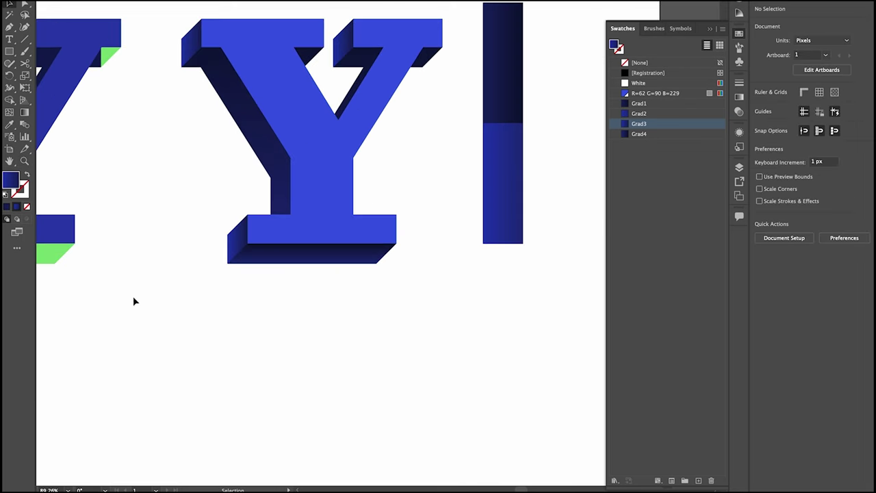
pyautogui.moveTo(252, 264); pyautogui.dragTo(451, 15)
# Paste a copy of the front face on top as an unfilled 2 pt white outline.
pyautogui.click(461, 33)
pyautogui.scroll(3, 383, 260)
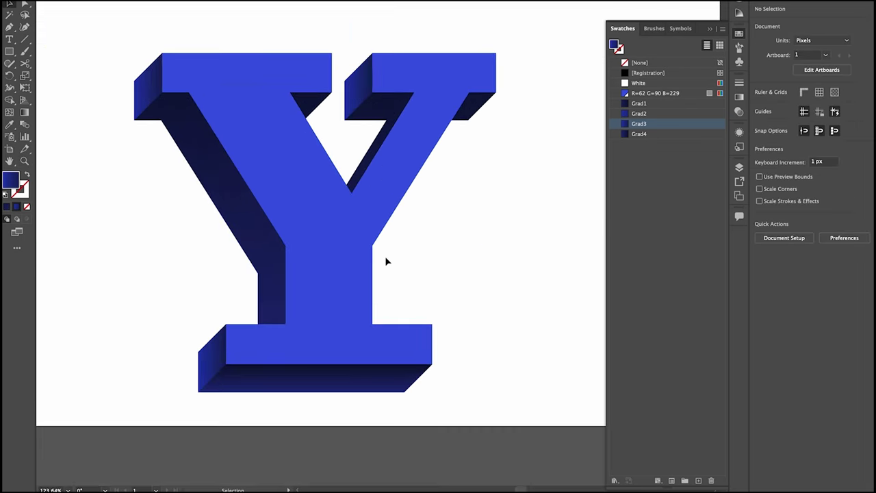
pyautogui.click(348, 259)
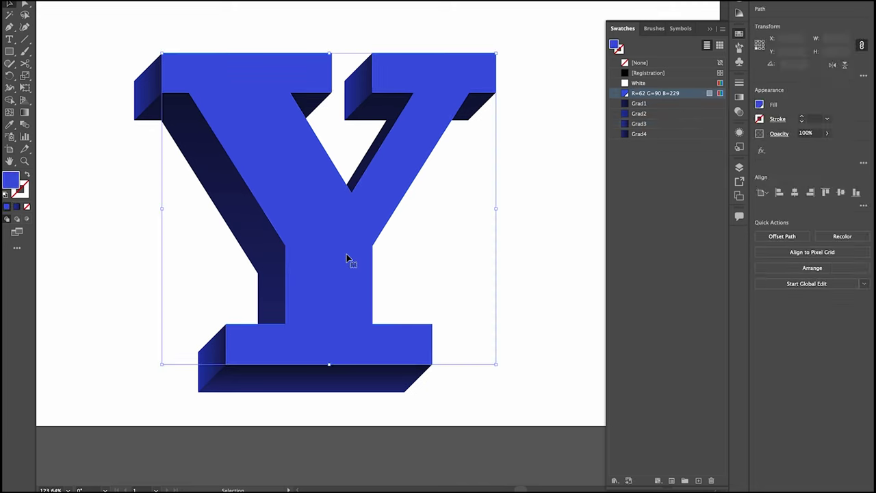
pyautogui.click(580, 302)
pyautogui.hotkey('ctrl', 'z')
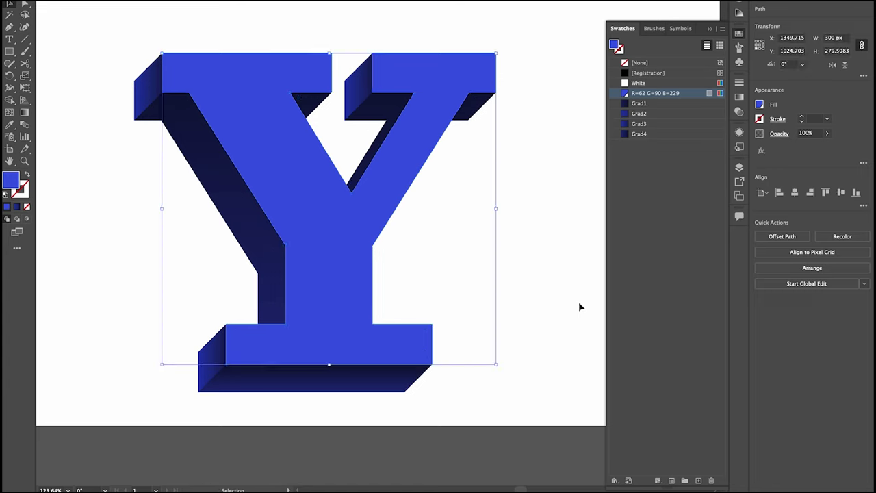
pyautogui.click(638, 83)
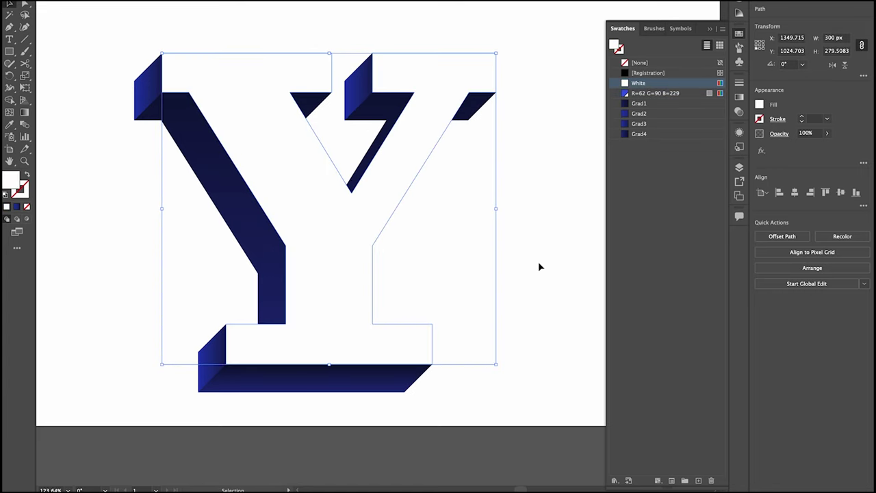
pyautogui.hotkey('shift', 'x')
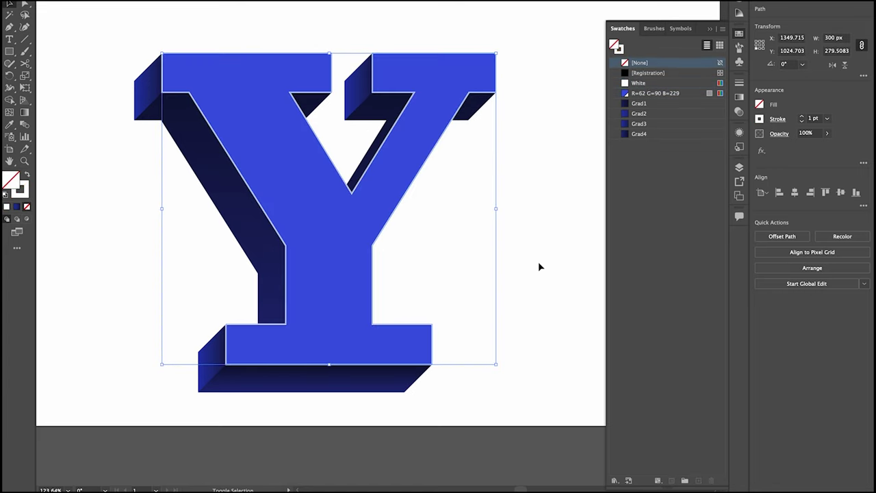
pyautogui.click(778, 119)
pyautogui.click(803, 118)
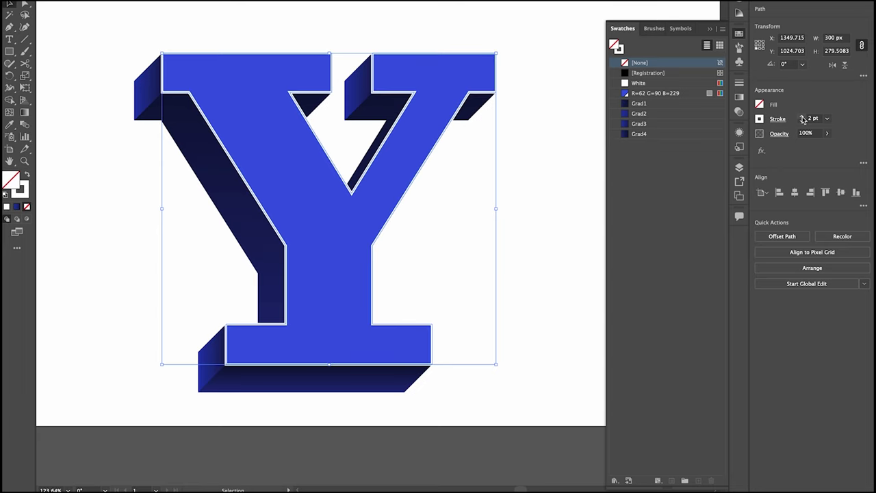
# Zoom out and back in on the Y, then select its outlined front face.
pyautogui.click(572, 181)
pyautogui.press('z')
pyautogui.moveTo(568, 173); pyautogui.dragTo(491, 201)
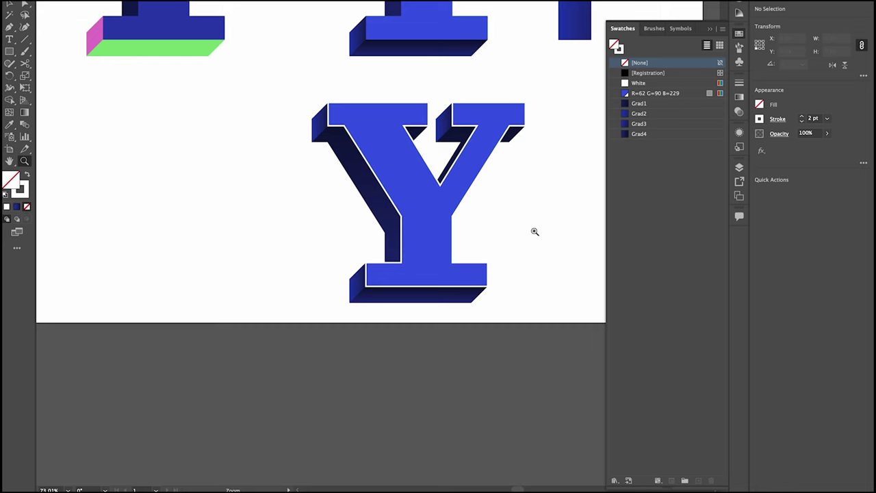
pyautogui.moveTo(525, 235); pyautogui.dragTo(312, 325)
pyautogui.press('v')
pyautogui.click(395, 239)
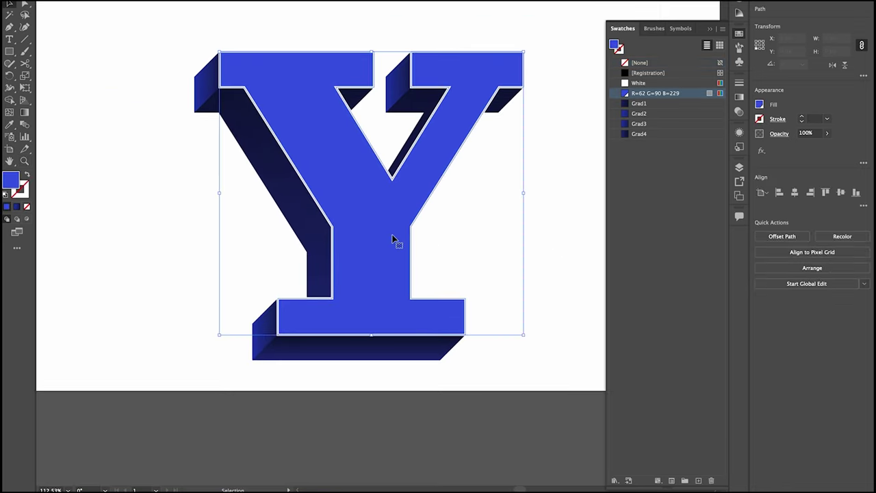
# Fill the front face with Grad3 angled from lower left, start stop brightness 100.
pyautogui.click(642, 126)
pyautogui.press('g')
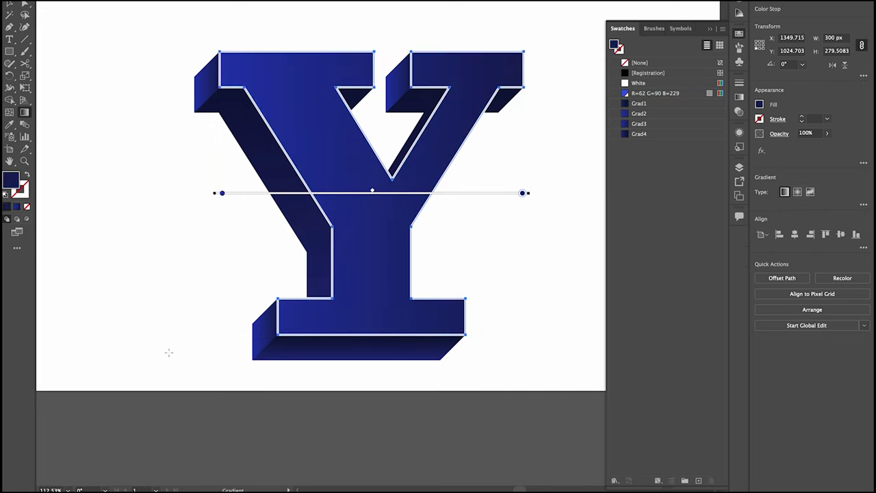
pyautogui.moveTo(168, 353); pyautogui.dragTo(595, 13)
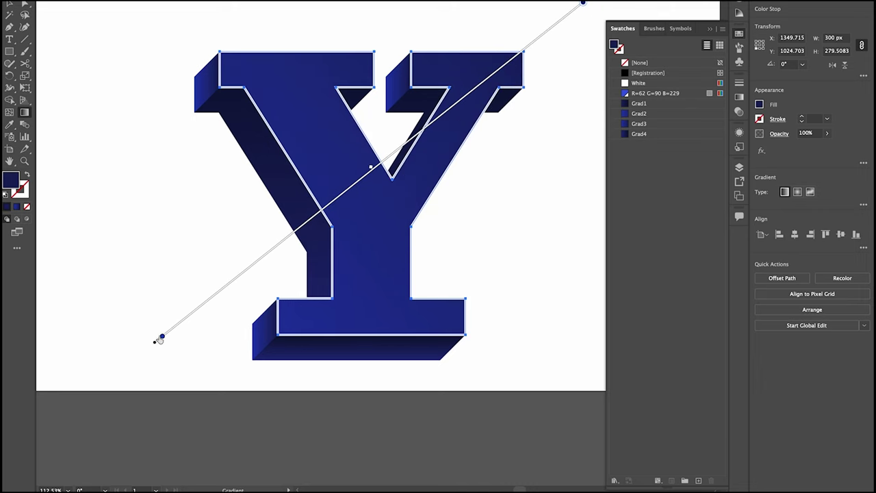
pyautogui.click(162, 337)
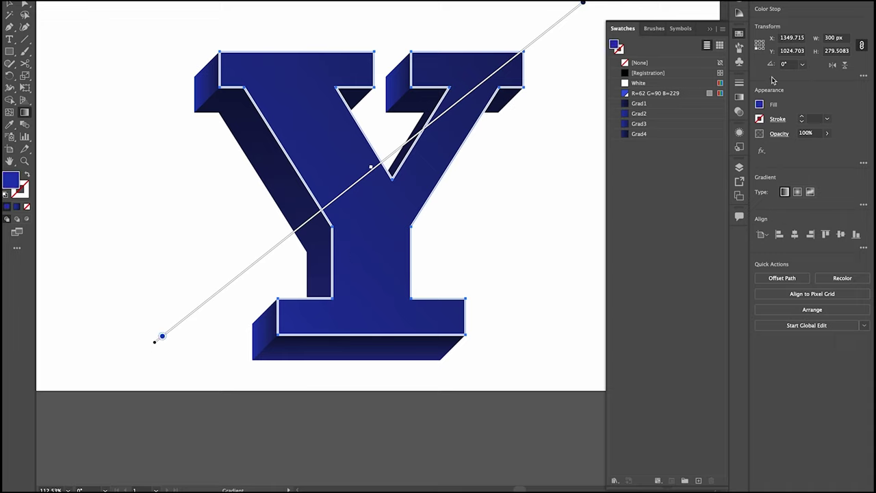
pyautogui.doubleClick(163, 337)
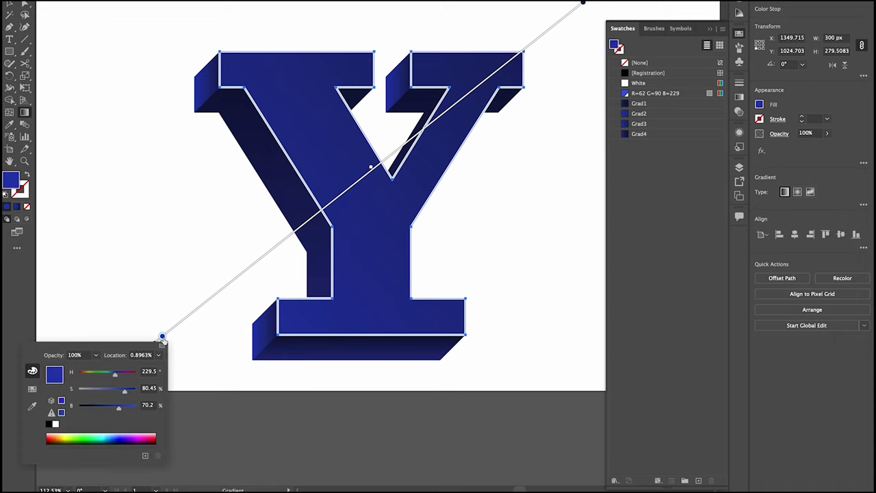
pyautogui.moveTo(120, 411); pyautogui.dragTo(135, 410)
pyautogui.click(147, 405)
pyautogui.write('100')
pyautogui.press('Tab')
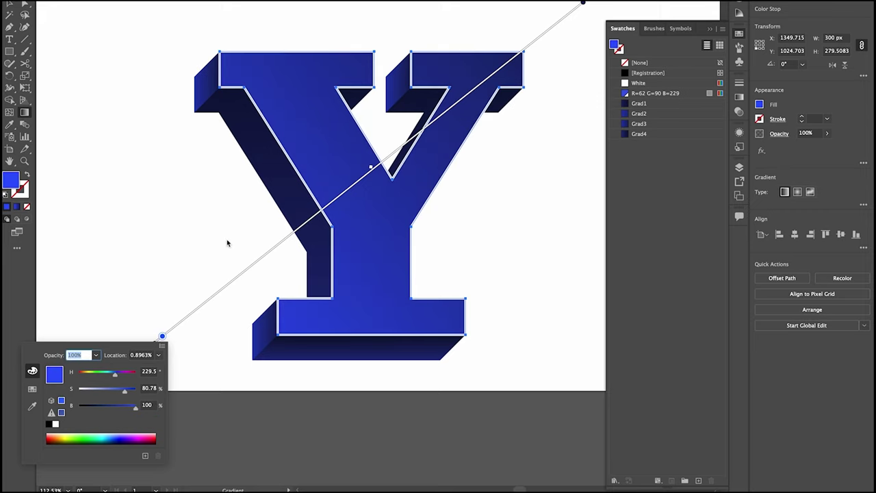
# Deselect the Y and zoom out around it.
pyautogui.click(10, 5)
pyautogui.moveTo(371, 48); pyautogui.dragTo(114, 63)
pyautogui.press('g')
pyautogui.hotkey('ctrl', 'shift', 'a')
pyautogui.press('z')
pyautogui.moveTo(202, 160)
pyautogui.mouseDown()
pyautogui.moveTo(123, 221)
pyautogui.moveTo(227, 191)
pyautogui.mouseUp()
pyautogui.hscroll(2, 180, 106)
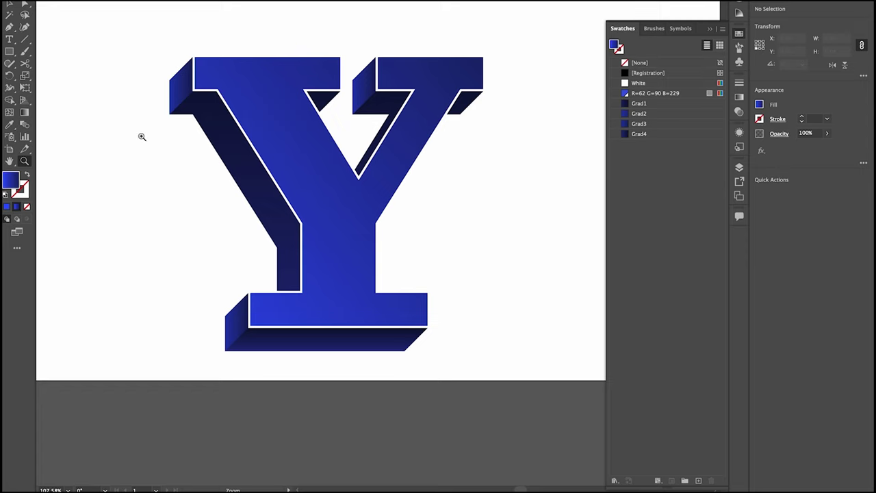
pyautogui.press('v')
pyautogui.click(235, 144)
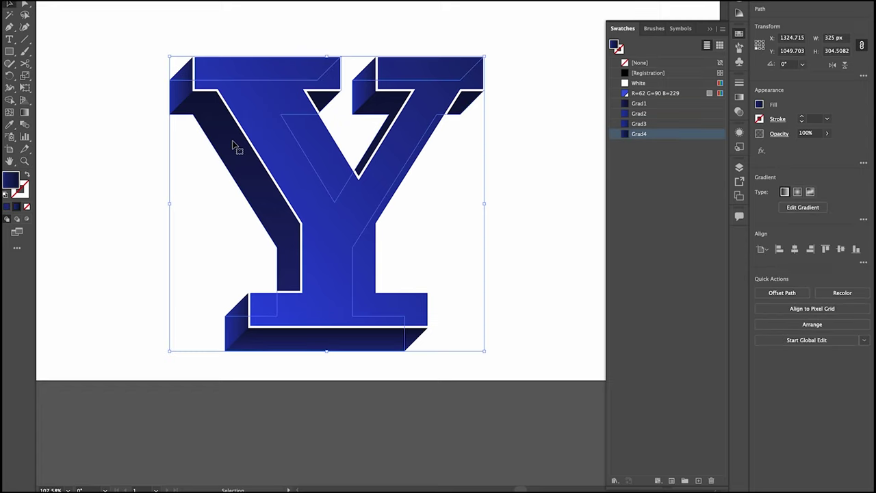
pyautogui.press('a')
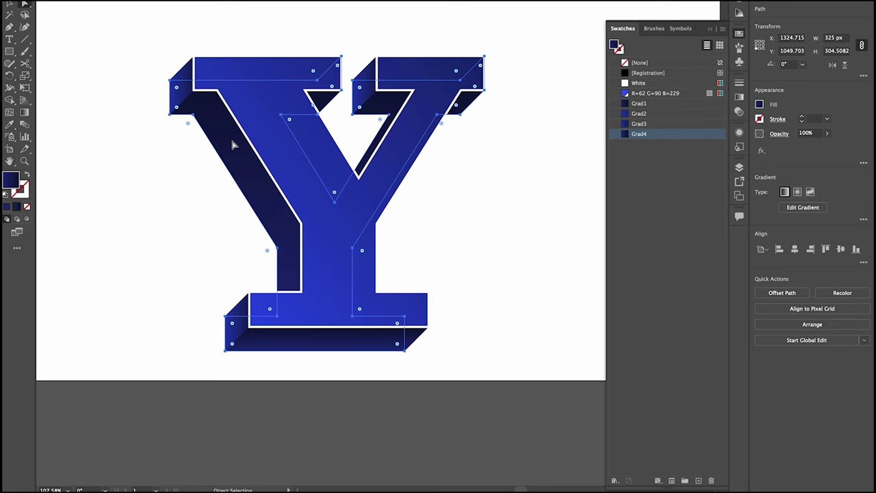
pyautogui.press('g')
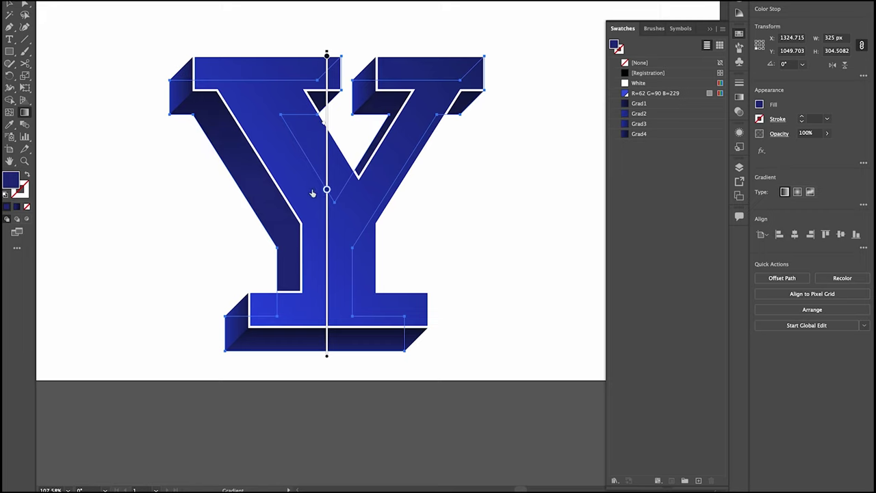
pyautogui.click(75, 241)
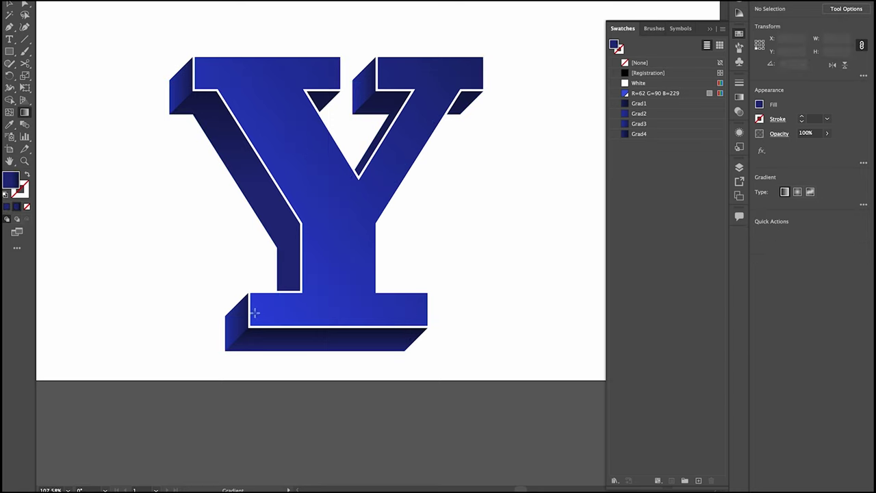
pyautogui.press('v')
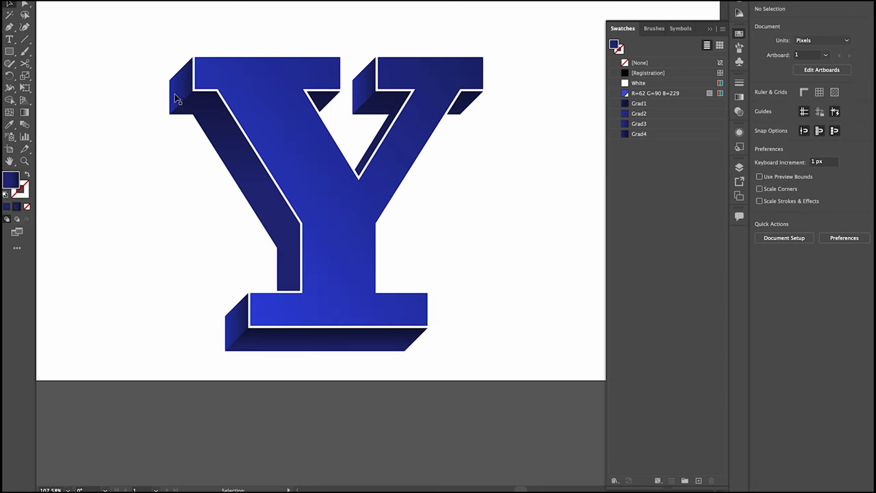
# Turn on the grid and move the top row of Ys up 325 px.
pyautogui.press('z')
pyautogui.keyDown('alt'); pyautogui.click(123, 207); pyautogui.keyUp('alt')
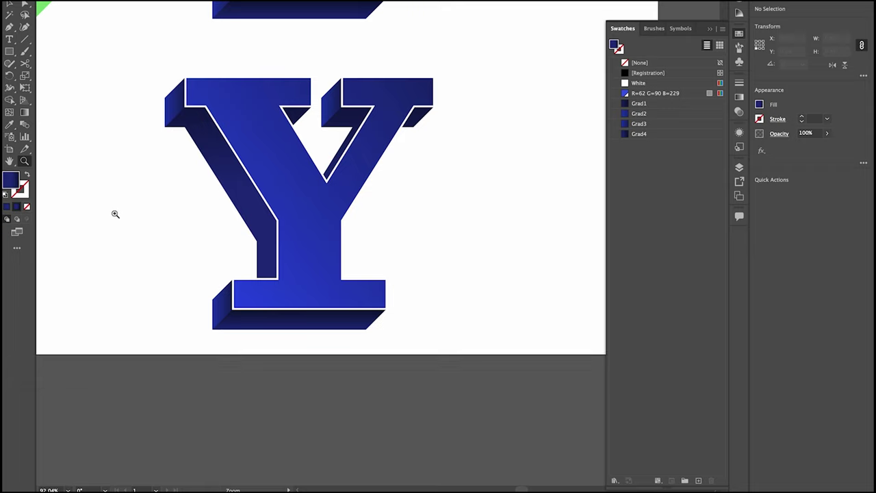
pyautogui.moveTo(181, 222); pyautogui.dragTo(352, 269)
pyautogui.hotkey('ctrl', '0')
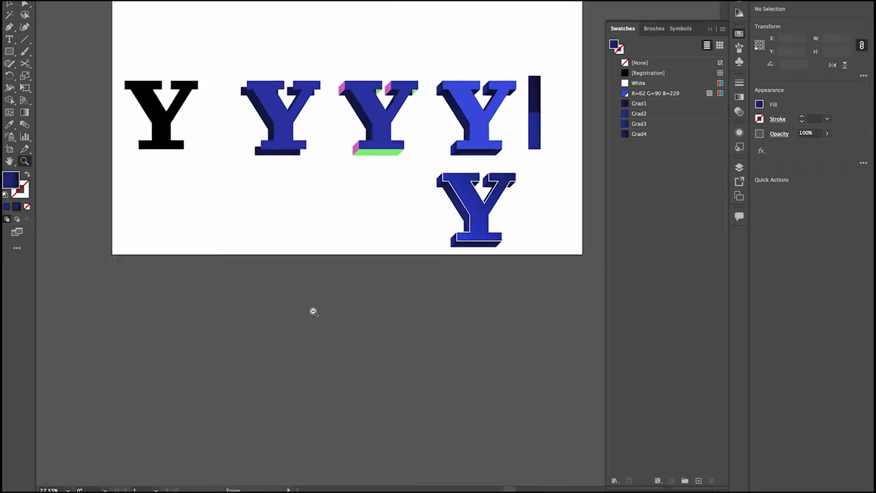
pyautogui.press('v')
pyautogui.moveTo(206, 88); pyautogui.dragTo(565, 166)
pyautogui.hotkey('ctrl', "'")
pyautogui.moveTo(330, 141); pyautogui.dragTo(330, 77)
# Drag a copy of the finished Y to the left and bring it into view.
pyautogui.hotkey('ctrl', "'")
pyautogui.scroll(3, 426, 195)
pyautogui.click(426, 196)
pyautogui.moveTo(431, 198); pyautogui.dragTo(460, 245)
pyautogui.hotkey('ctrl', 'shift', 'a')
pyautogui.press('z')
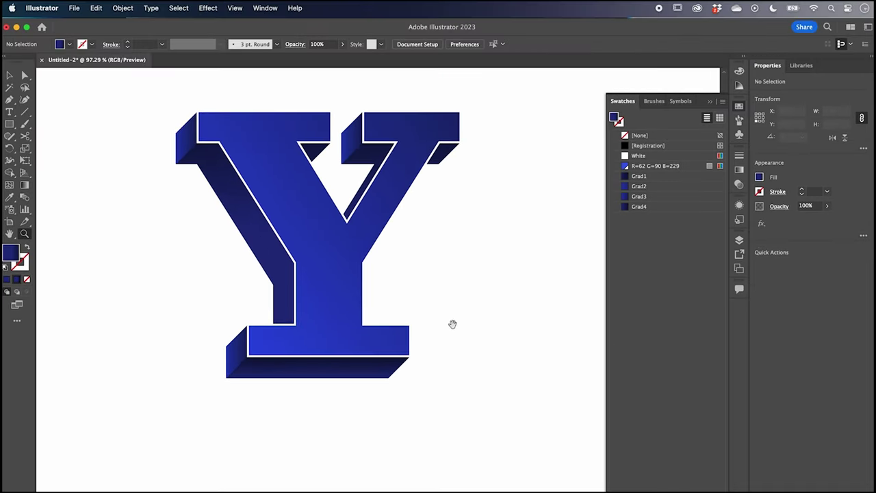
pyautogui.press('v')
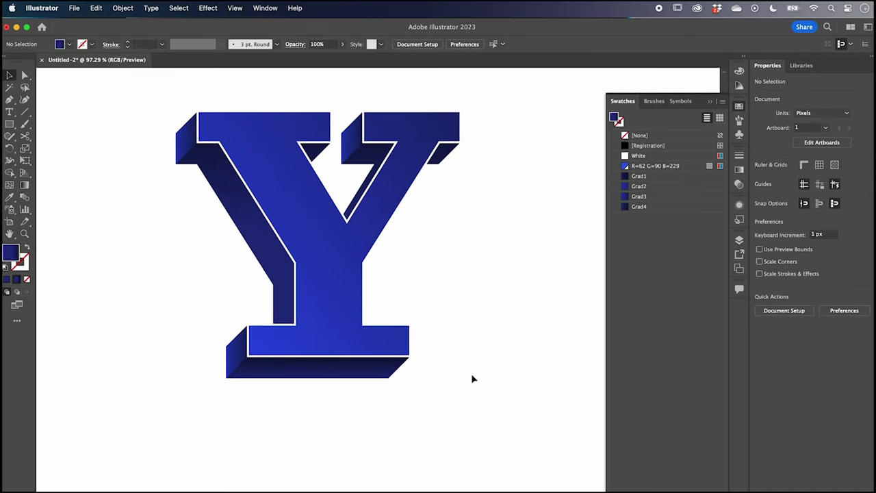
# Expand the whole Y copy's appearance into plain editable shapes with Object > Expand Appearance.
pyautogui.moveTo(495, 422); pyautogui.dragTo(116, 88)
pyautogui.click(123, 8)
pyautogui.click(127, 149)
pyautogui.click(466, 356)
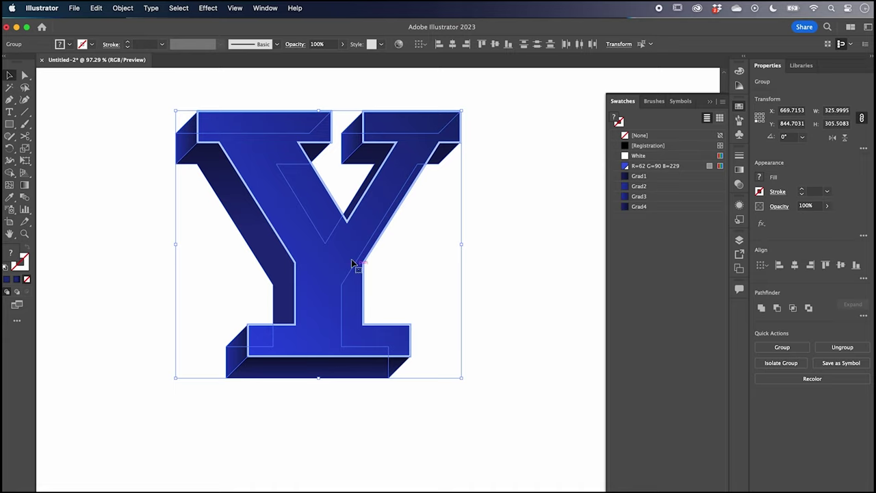
# Inspect the white outline group at the Y's top-left corner, then zoom out and select all.
pyautogui.press('super+shift+a')
pyautogui.press('z')
pyautogui.moveTo(205, 115); pyautogui.dragTo(475, 92)
pyautogui.press('v')
pyautogui.click(158, 110)
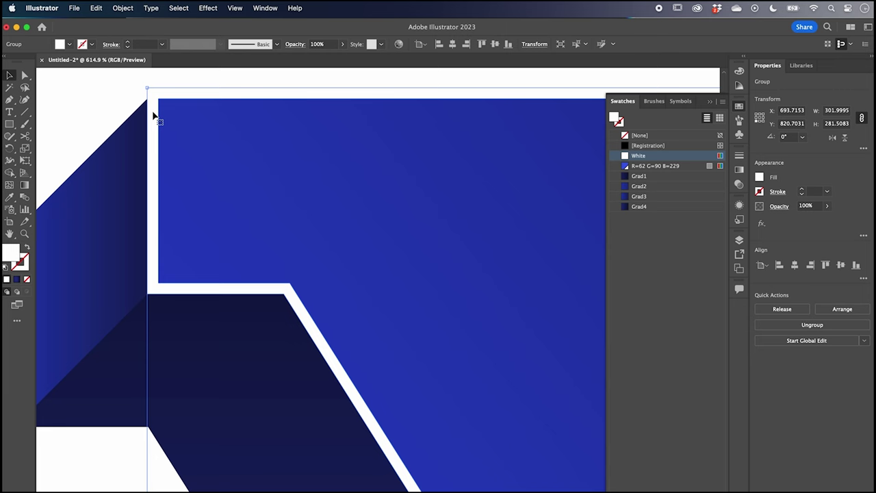
pyautogui.press('super+0')
pyautogui.press('super+a')
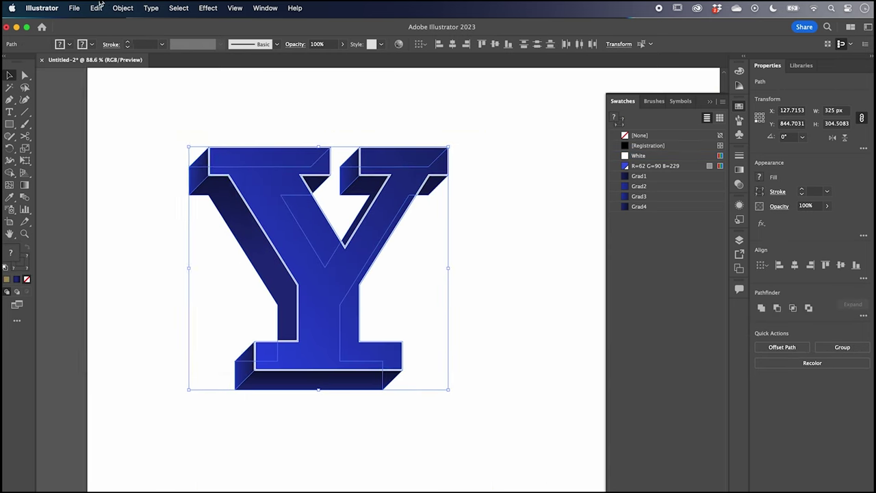
# Open Edit > Edit Colors > Recolor Artwork on the selected Y and move the panel aside.
pyautogui.click(96, 8)
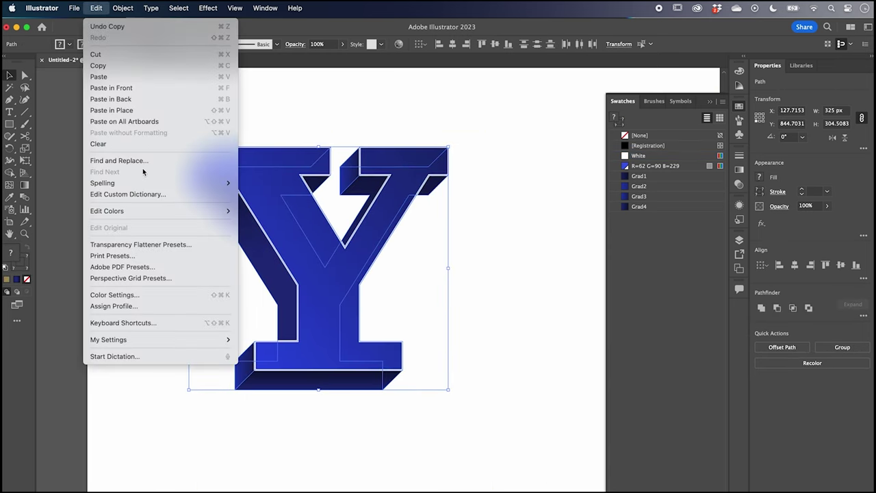
pyautogui.moveTo(170, 212)
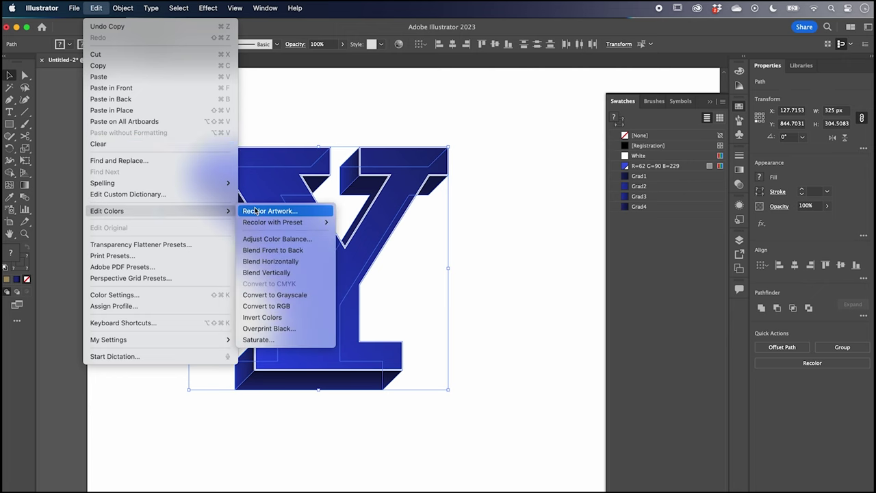
pyautogui.click(256, 210)
pyautogui.moveTo(383, 169); pyautogui.dragTo(529, 148)
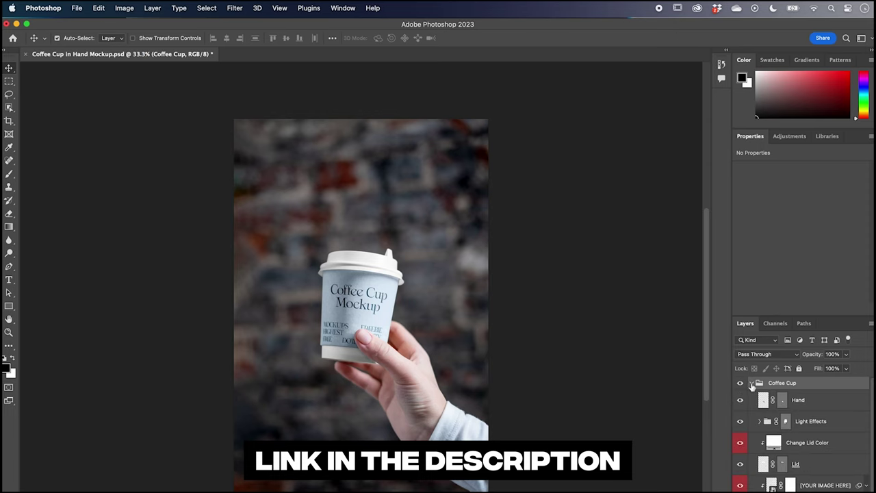
# In the [YOUR IMAGE HERE] design, paste the gold Y as a Smart Object and enlarge it.
pyautogui.doubleClick(772, 485)
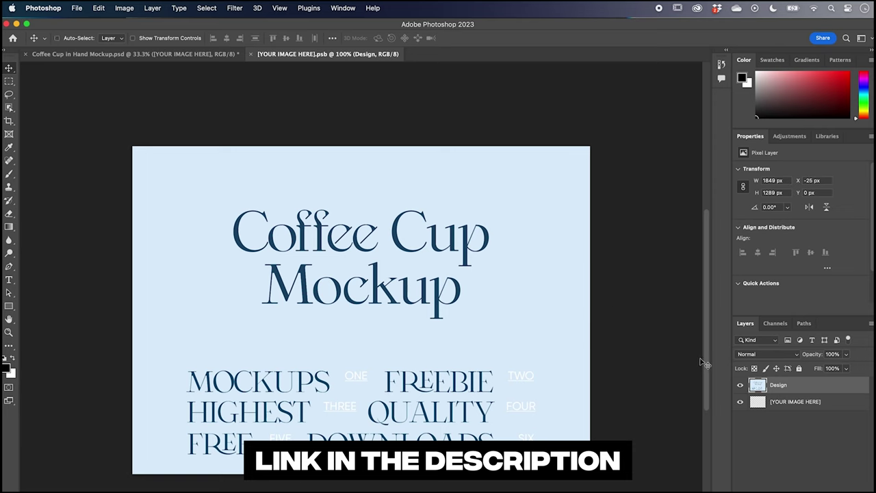
pyautogui.press('super+v')
pyautogui.click(415, 263)
pyautogui.click(486, 246)
pyautogui.moveTo(404, 271); pyautogui.dragTo(482, 197)
pyautogui.press('Return')
# Add a pale cream Solid Color fill sampled from the Y's gold, then save and close.
pyautogui.click(778, 401)
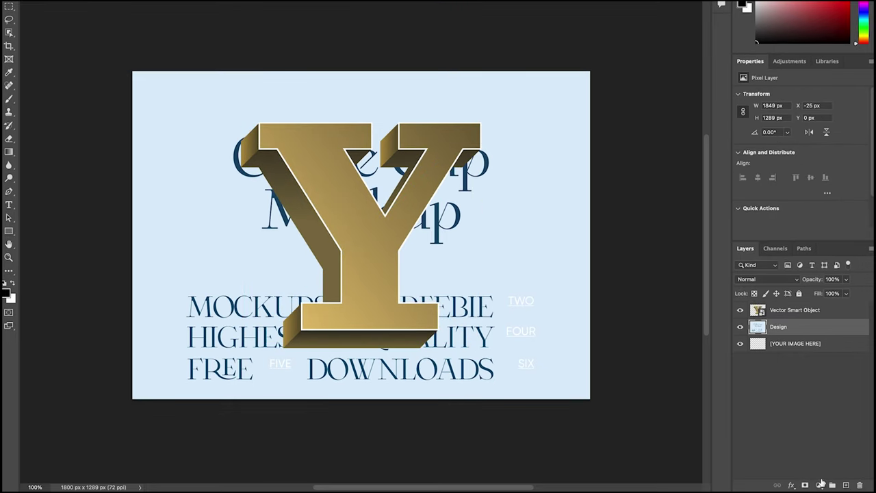
pyautogui.click(820, 484)
pyautogui.click(833, 253)
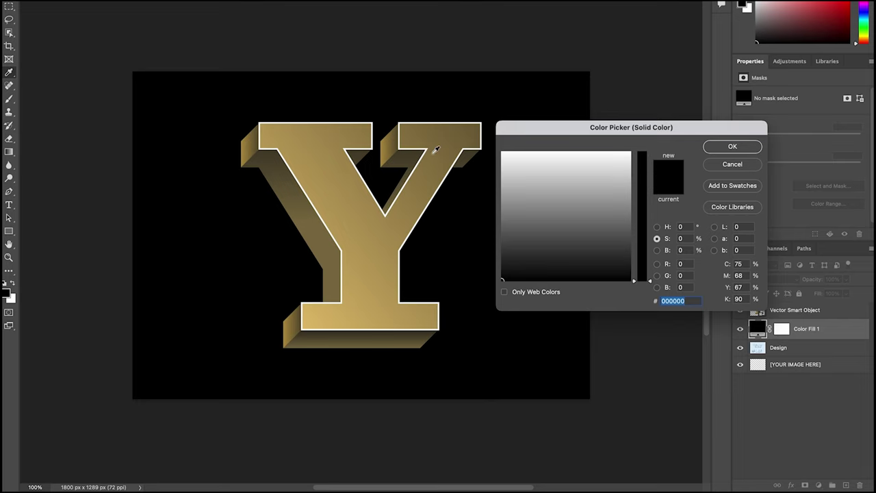
pyautogui.click(267, 122)
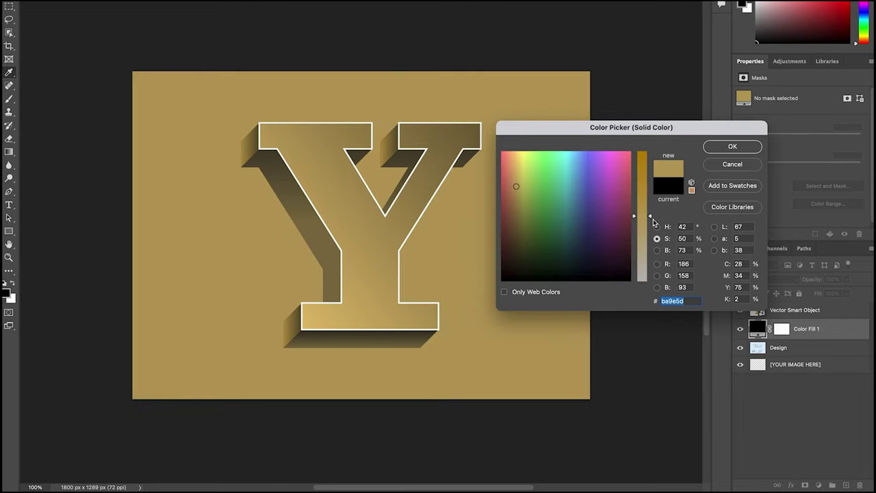
pyautogui.moveTo(651, 219); pyautogui.dragTo(652, 260)
pyautogui.click(658, 250)
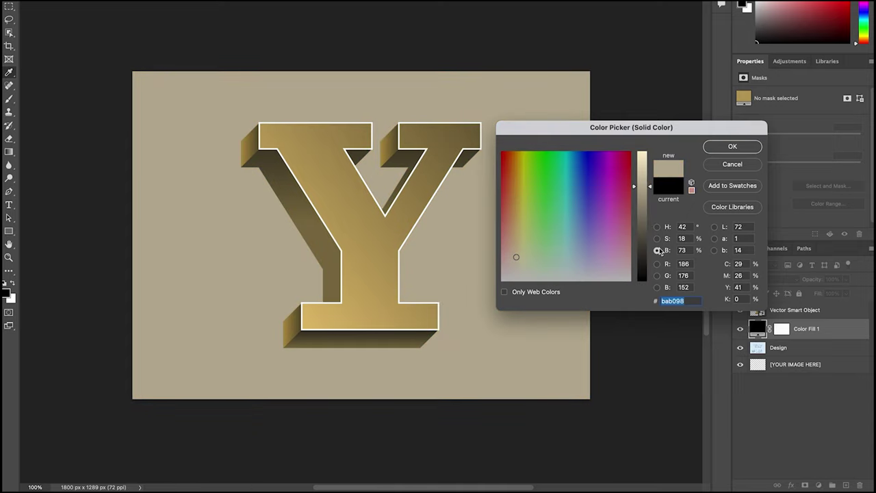
pyautogui.moveTo(651, 186); pyautogui.dragTo(651, 160)
pyautogui.click(672, 237)
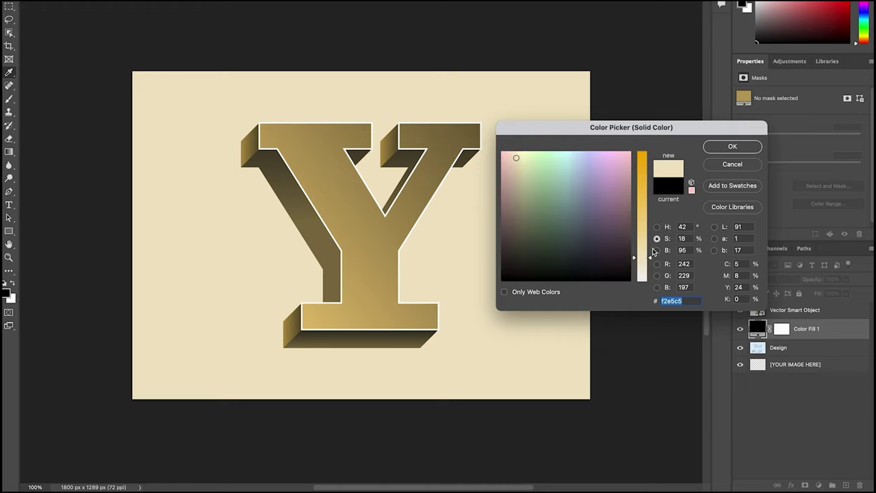
pyautogui.moveTo(652, 252); pyautogui.dragTo(651, 265)
pyautogui.click(669, 250)
pyautogui.press('Return')
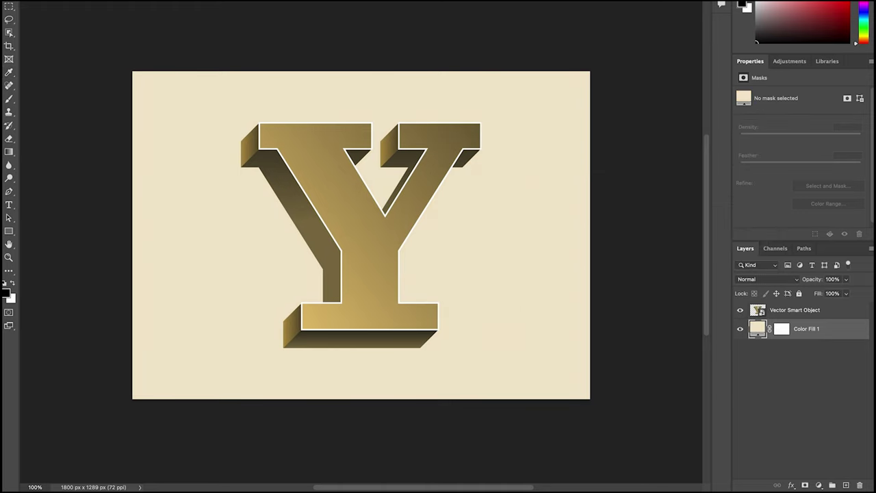
pyautogui.hotkey('ctrl', 'w')
pyautogui.hotkey('ctrl', '1')
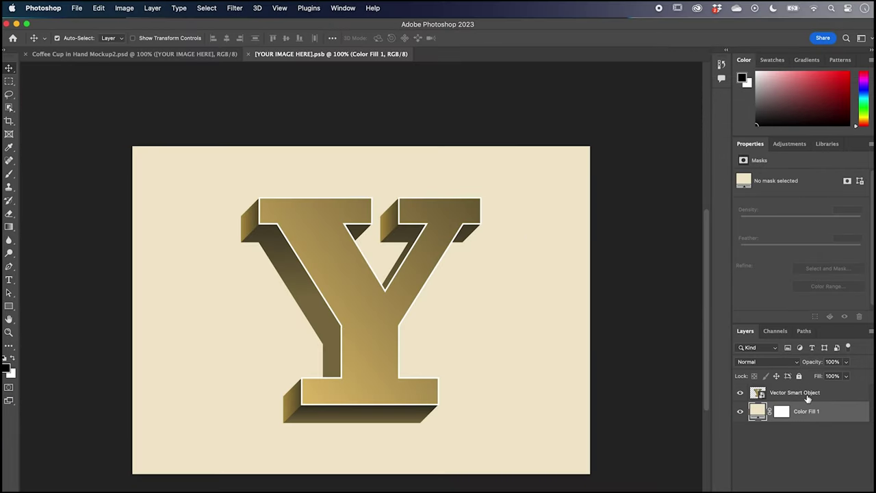
# Free Transform the Y's smart object down to 250% and save the cup design.
pyautogui.click(808, 399)
pyautogui.hotkey('ctrl', 't')
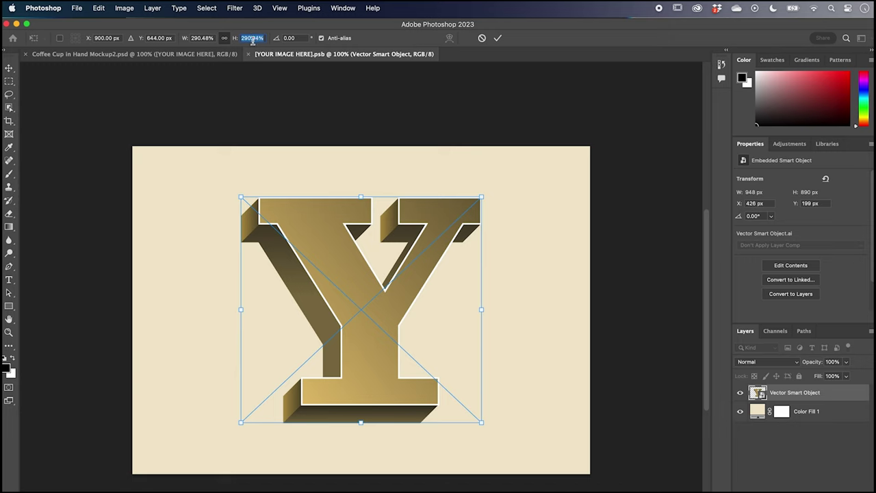
pyautogui.write('270')
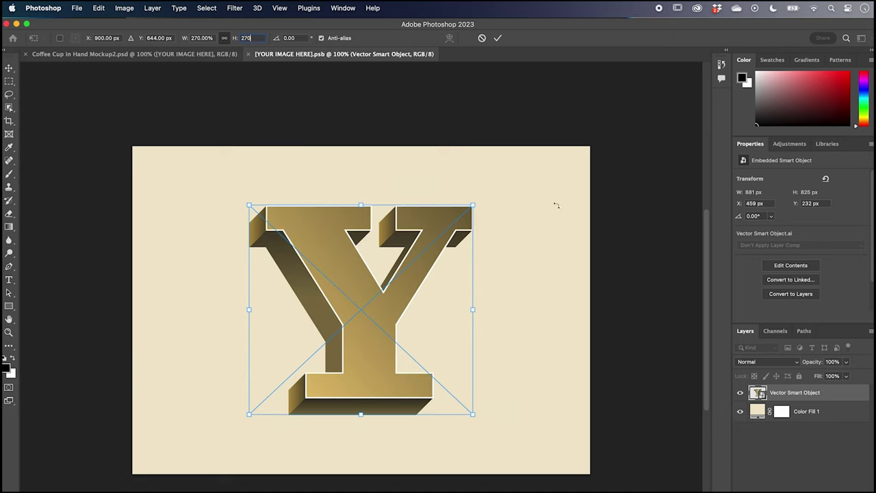
pyautogui.moveTo(473, 204); pyautogui.dragTo(461, 209)
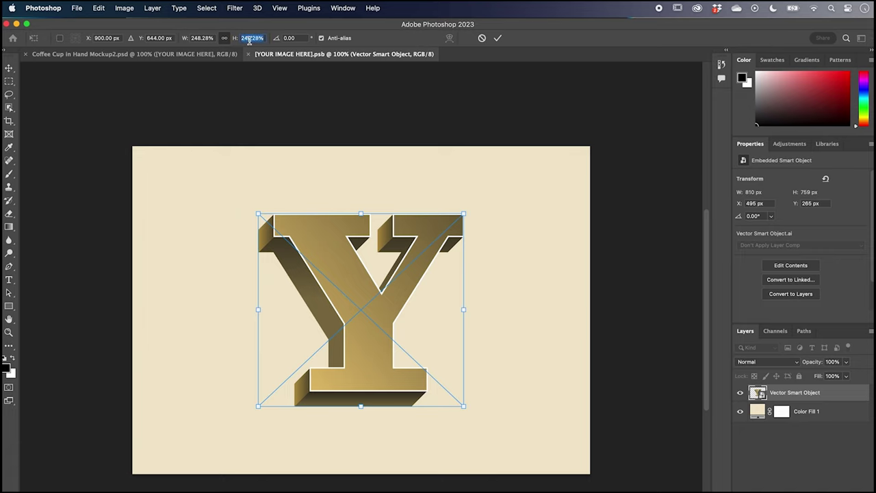
pyautogui.write('25')
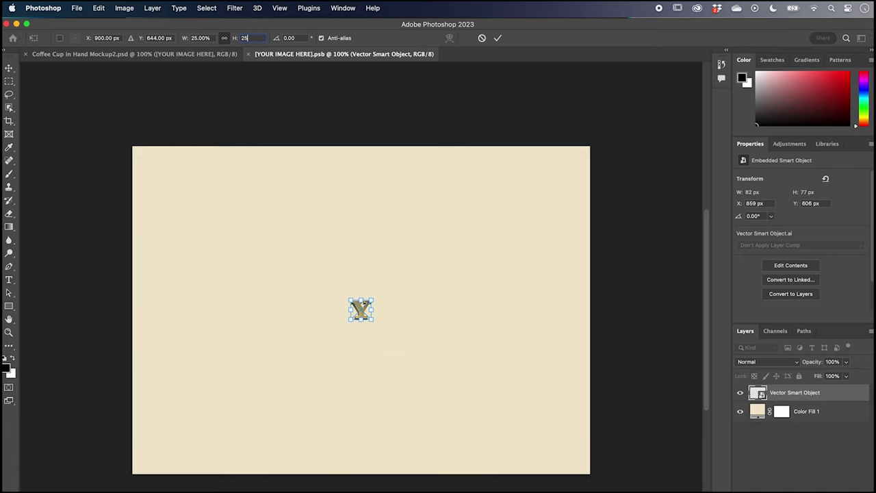
pyautogui.write('0')
pyautogui.press('Return')
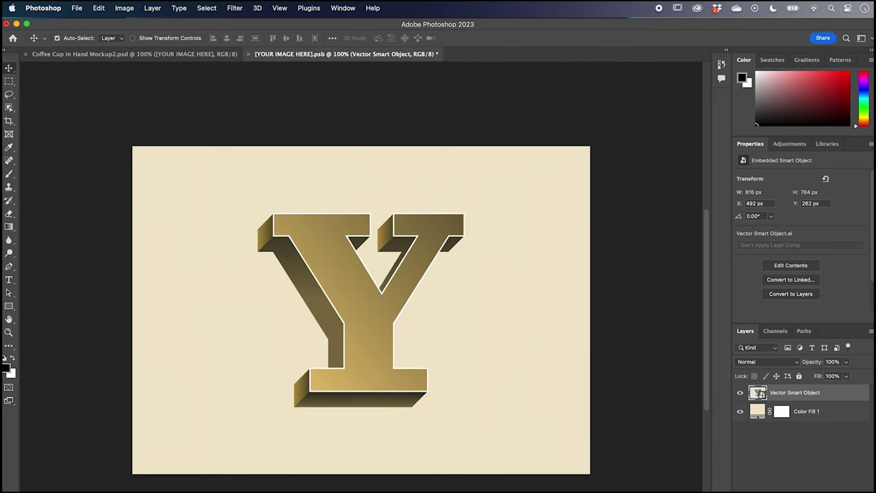
pyautogui.press('super+s')
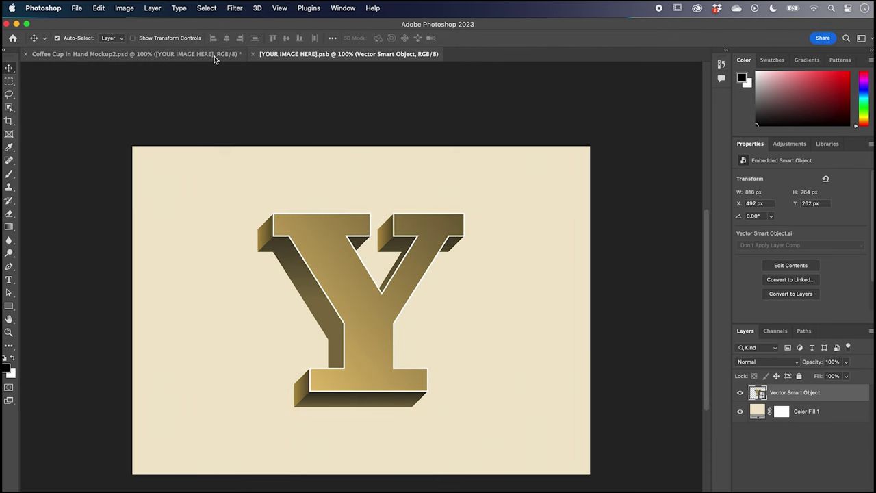
# In the cup mockup, set the Shadow layer's opacity to 70%.
pyautogui.click(215, 56)
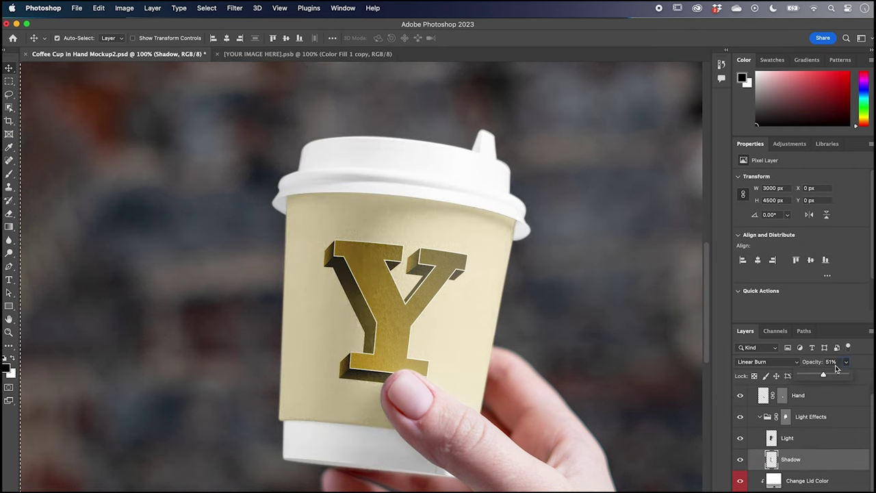
pyautogui.click(831, 362)
pyautogui.write('70')
pyautogui.press('Tab')
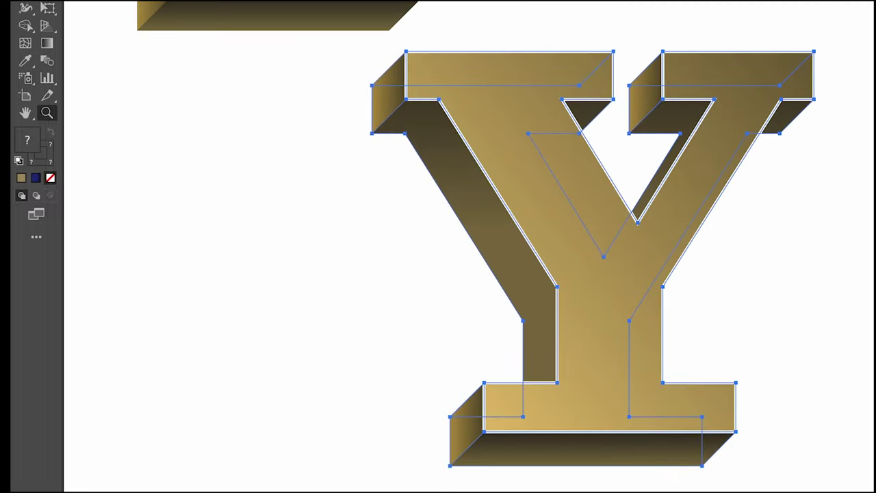
# Reopen Recolor Artwork and drag the colour-wheel handle to shift the Y's gold hue.
pyautogui.click(174, 0)
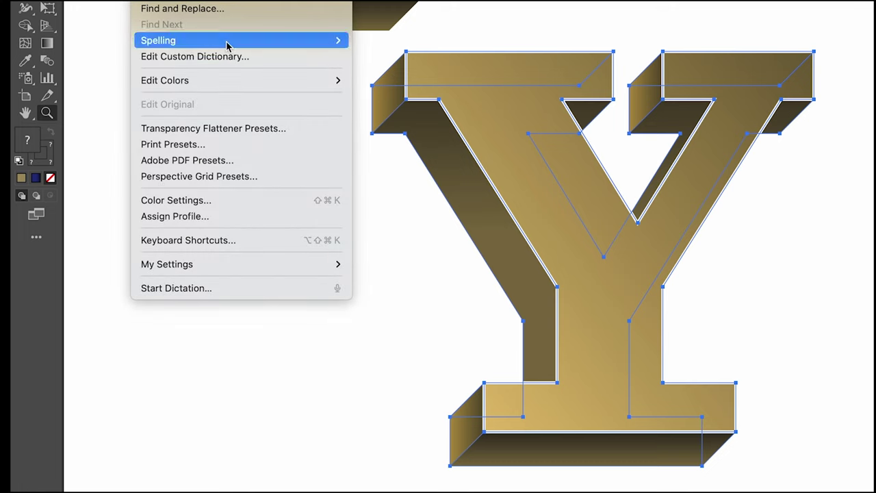
pyautogui.moveTo(229, 87)
pyautogui.click(395, 81)
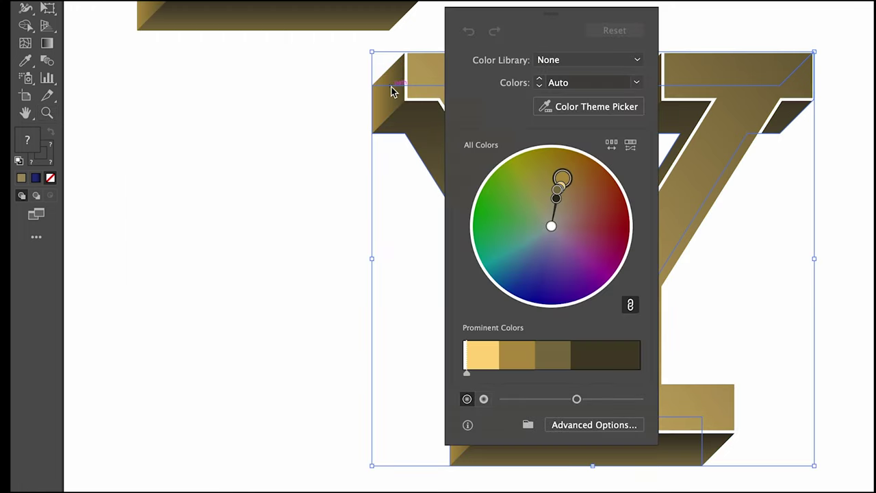
pyautogui.moveTo(566, 180); pyautogui.dragTo(553, 173)
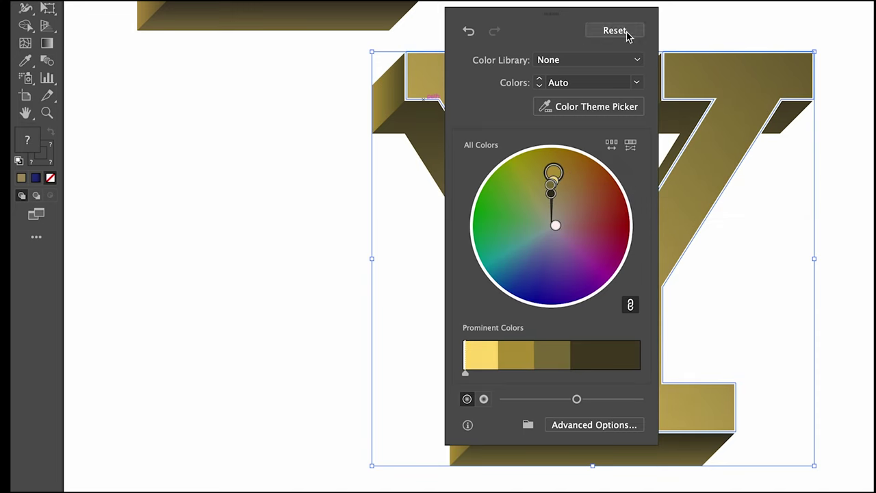
pyautogui.moveTo(580, 15); pyautogui.dragTo(875, 0)
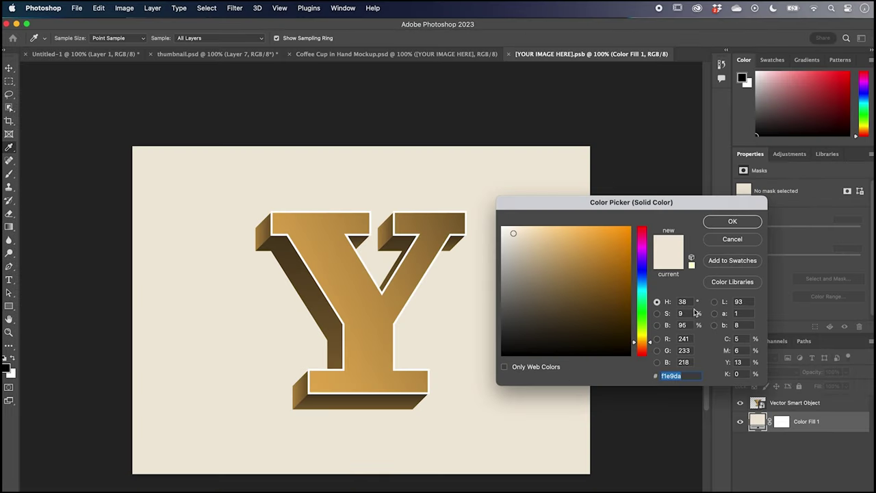
# Confirm the f1e9da cream background, save the design, and return to the Coffee Cup mockup.
pyautogui.click(733, 221)
pyautogui.press('z')
pyautogui.moveTo(294, 195); pyautogui.dragTo(237, 241)
pyautogui.press('v')
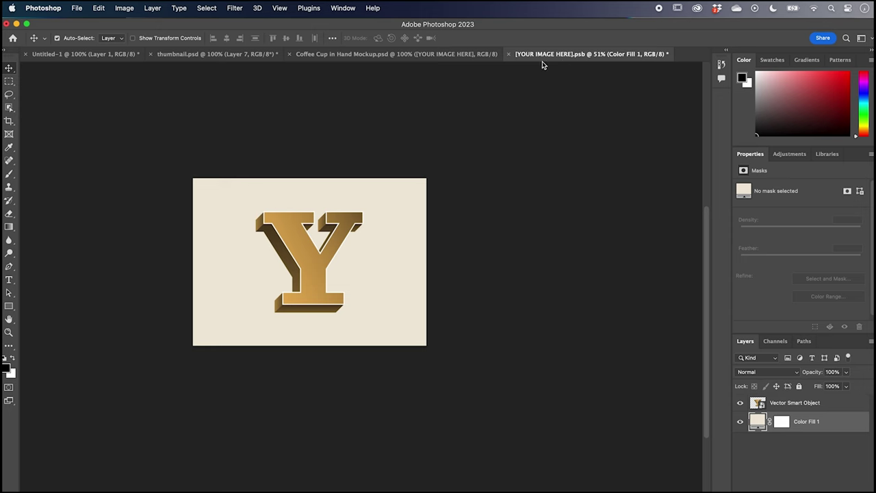
pyautogui.press('super+s')
pyautogui.click(431, 60)
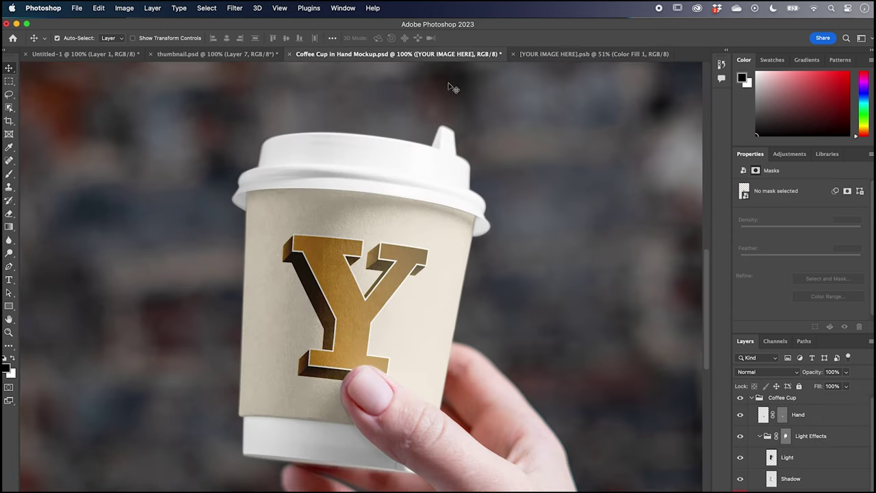